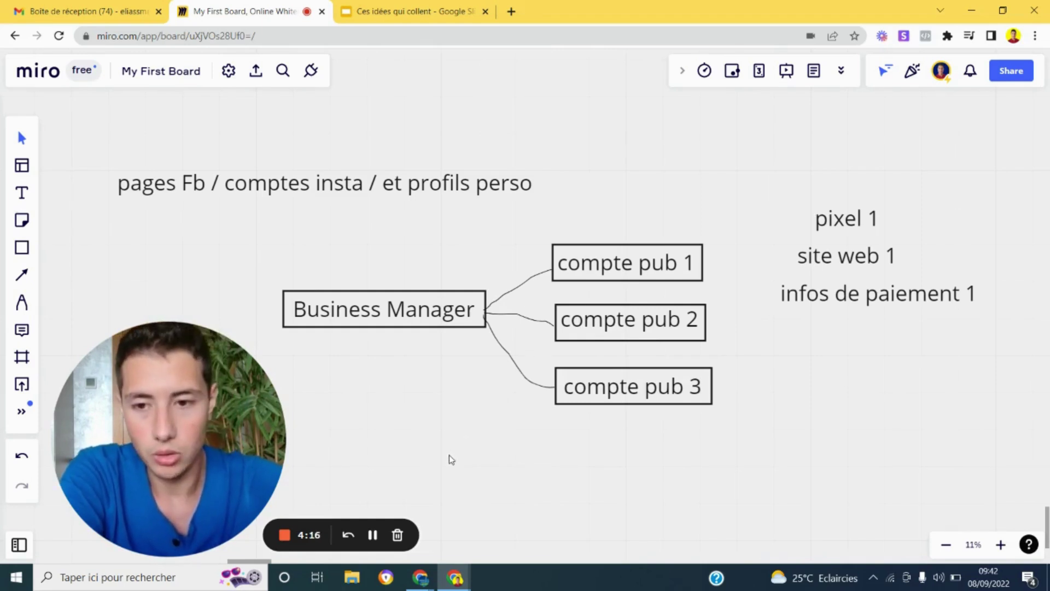
# Draw freehand pen arrows from the "compte pub 1" box to "pixel 1", "site web 1" and "infos de paiement 1"
pyautogui.click(22, 302)
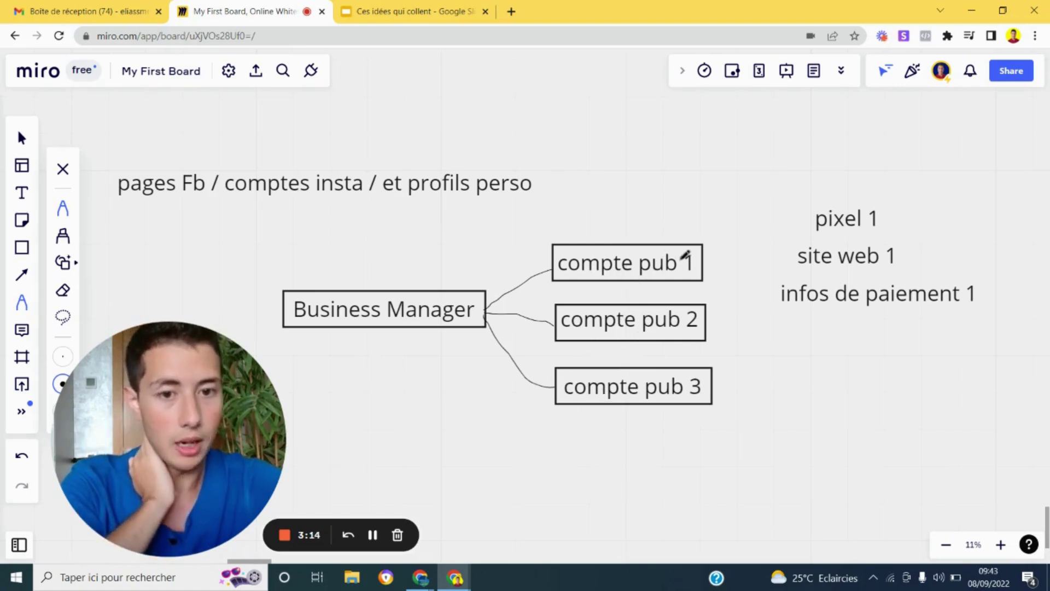
pyautogui.moveTo(707, 258)
pyautogui.mouseDown()
pyautogui.moveTo(804, 217)
pyautogui.moveTo(803, 233)
pyautogui.mouseUp()
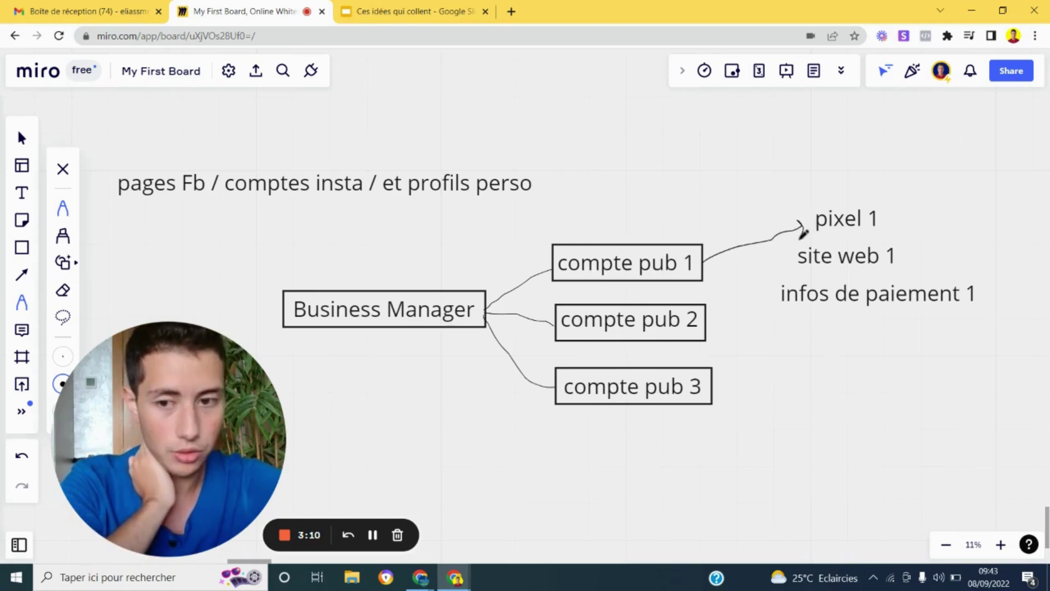
pyautogui.moveTo(704, 262)
pyautogui.mouseDown()
pyautogui.moveTo(797, 255)
pyautogui.moveTo(791, 263)
pyautogui.mouseUp()
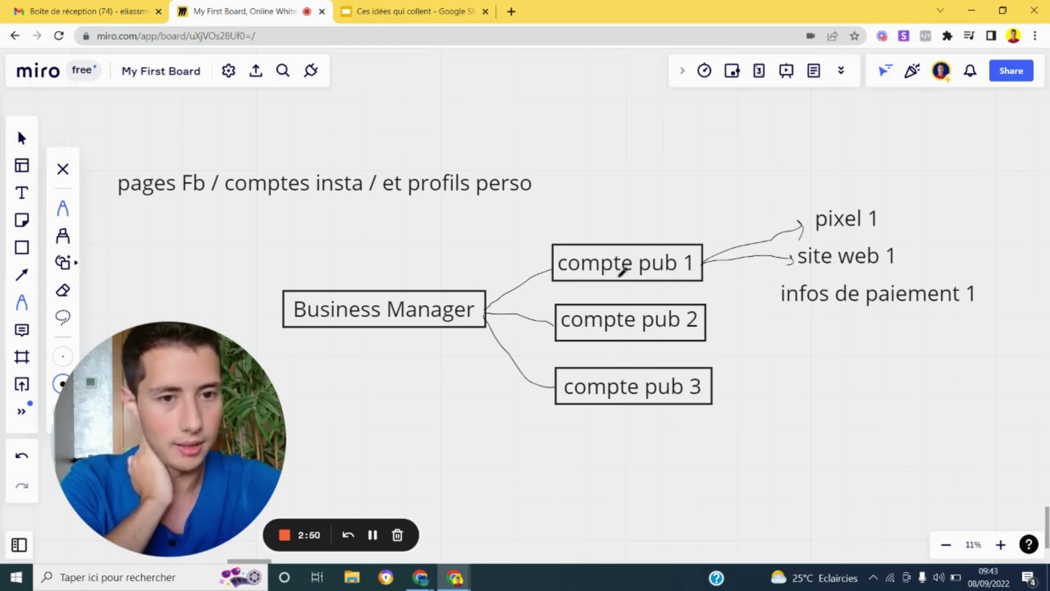
pyautogui.moveTo(705, 263)
pyautogui.mouseDown()
pyautogui.moveTo(770, 288)
pyautogui.moveTo(762, 298)
pyautogui.mouseUp()
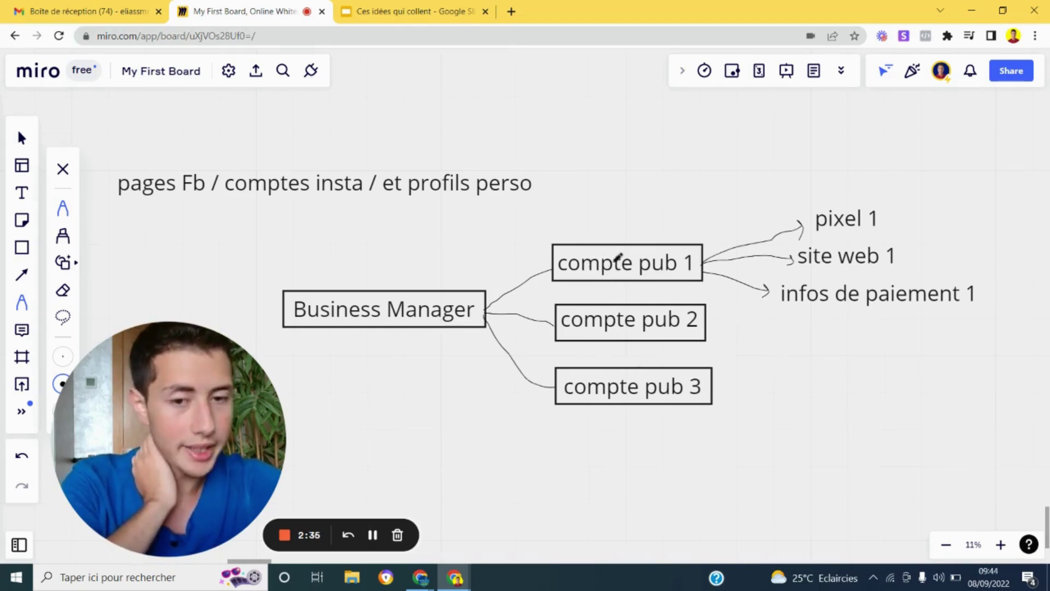
# Handwrite a "Camp - Adset - pub" branch above "compte pub 1" and underline "pages" and "comptes" in the line above the diagram
pyautogui.moveTo(643, 241)
pyautogui.mouseDown()
pyautogui.moveTo(662, 206)
pyautogui.moveTo(689, 197)
pyautogui.mouseUp()
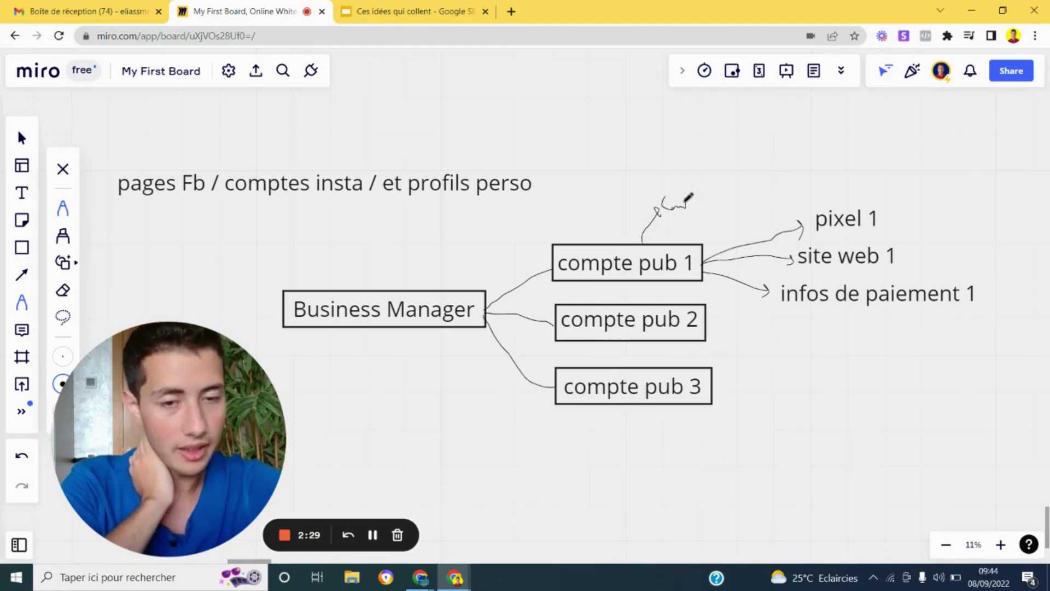
pyautogui.moveTo(712, 196)
pyautogui.mouseDown()
pyautogui.moveTo(718, 182)
pyautogui.moveTo(722, 193)
pyautogui.moveTo(755, 174)
pyautogui.moveTo(772, 191)
pyautogui.moveTo(788, 186)
pyautogui.mouseUp()
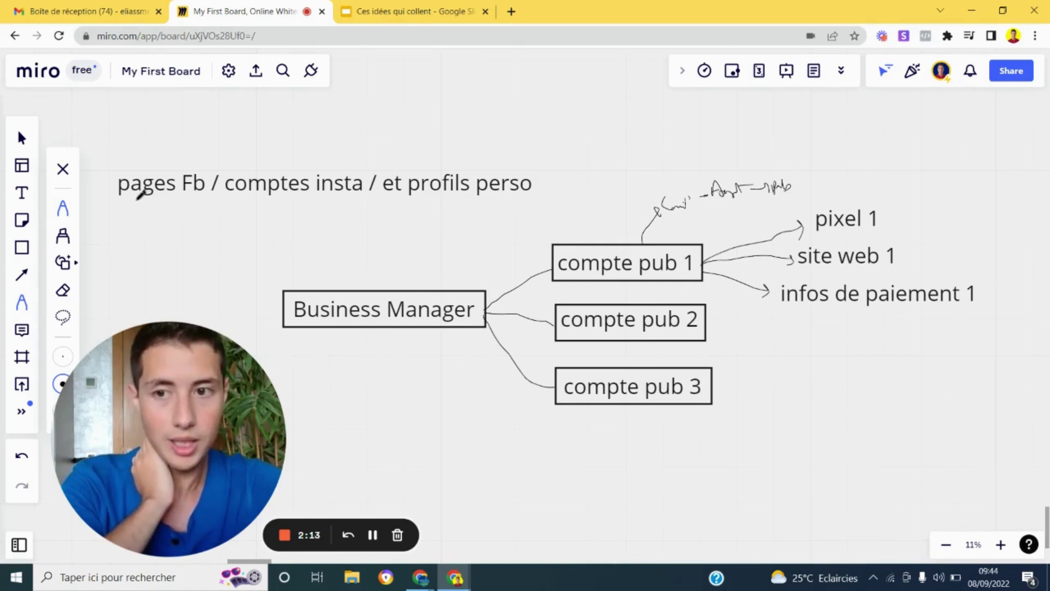
pyautogui.moveTo(141, 196)
pyautogui.mouseDown()
pyautogui.moveTo(189, 195)
pyautogui.moveTo(149, 199)
pyautogui.mouseUp()
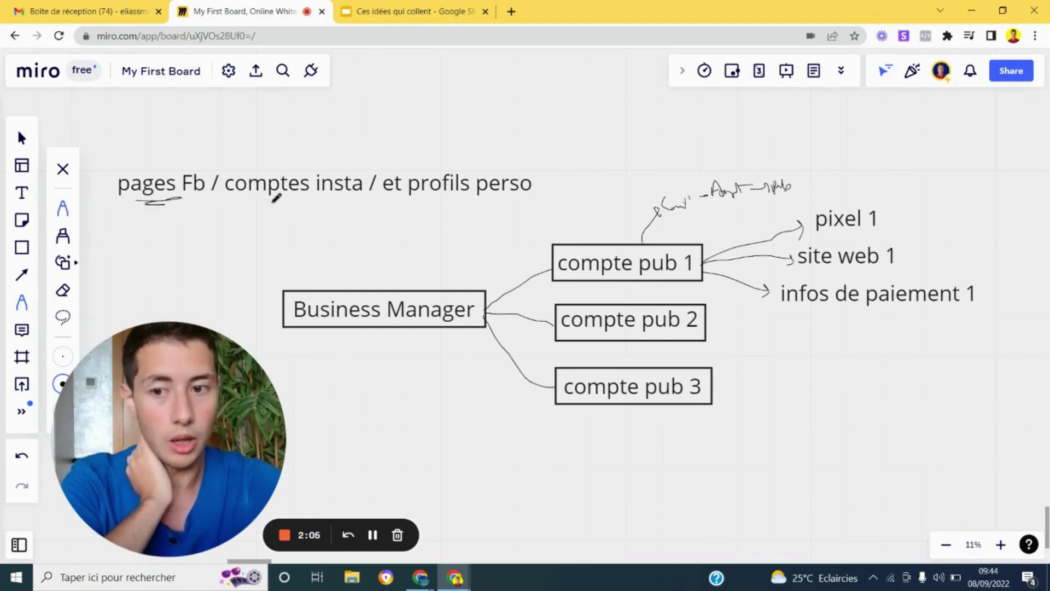
pyautogui.moveTo(269, 201)
pyautogui.mouseDown()
pyautogui.moveTo(299, 202)
pyautogui.moveTo(275, 200)
pyautogui.mouseUp()
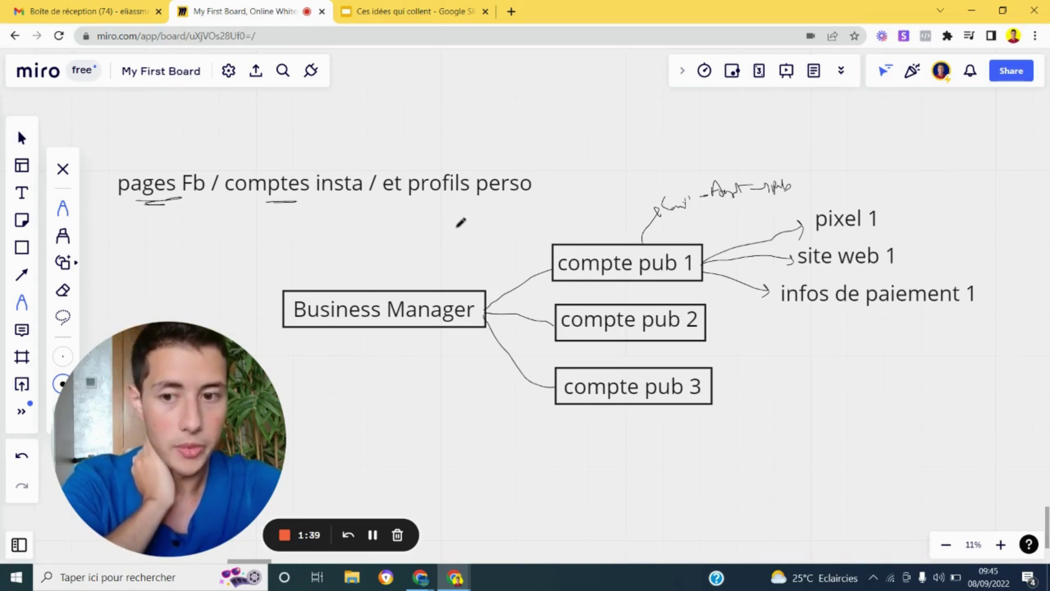
# Box "BM client" freehand with a short handwritten branch beneath it, and draw a labelled arrow to it from "Business Manager"
pyautogui.moveTo(486, 343); pyautogui.dragTo(668, 253)
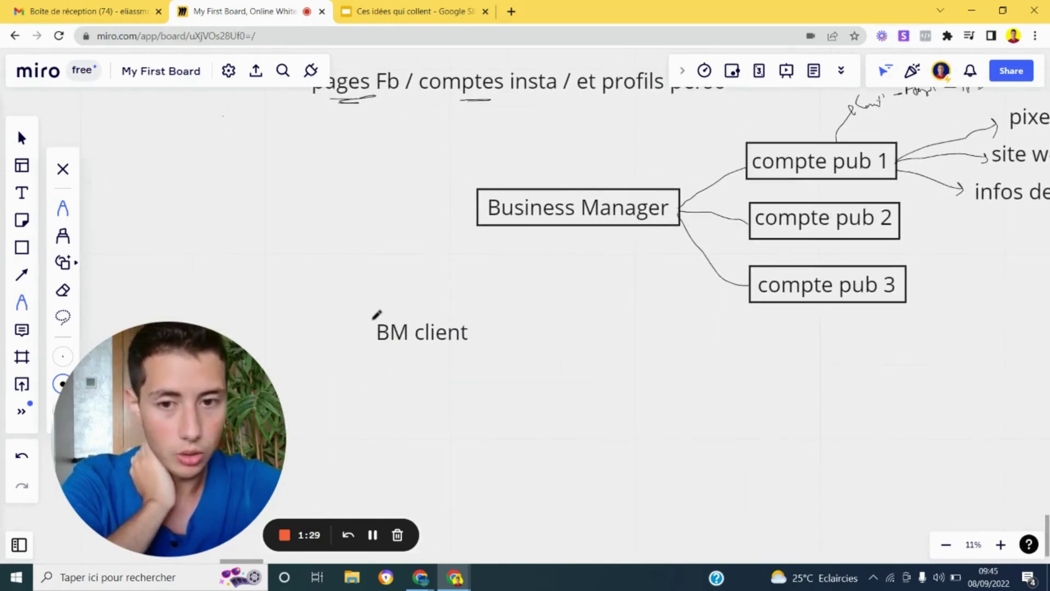
pyautogui.moveTo(372, 313)
pyautogui.mouseDown()
pyautogui.moveTo(471, 304)
pyautogui.moveTo(476, 344)
pyautogui.moveTo(372, 342)
pyautogui.moveTo(371, 314)
pyautogui.mouseUp()
pyautogui.moveTo(388, 354)
pyautogui.mouseDown()
pyautogui.moveTo(384, 376)
pyautogui.moveTo(400, 384)
pyautogui.moveTo(391, 375)
pyautogui.mouseUp()
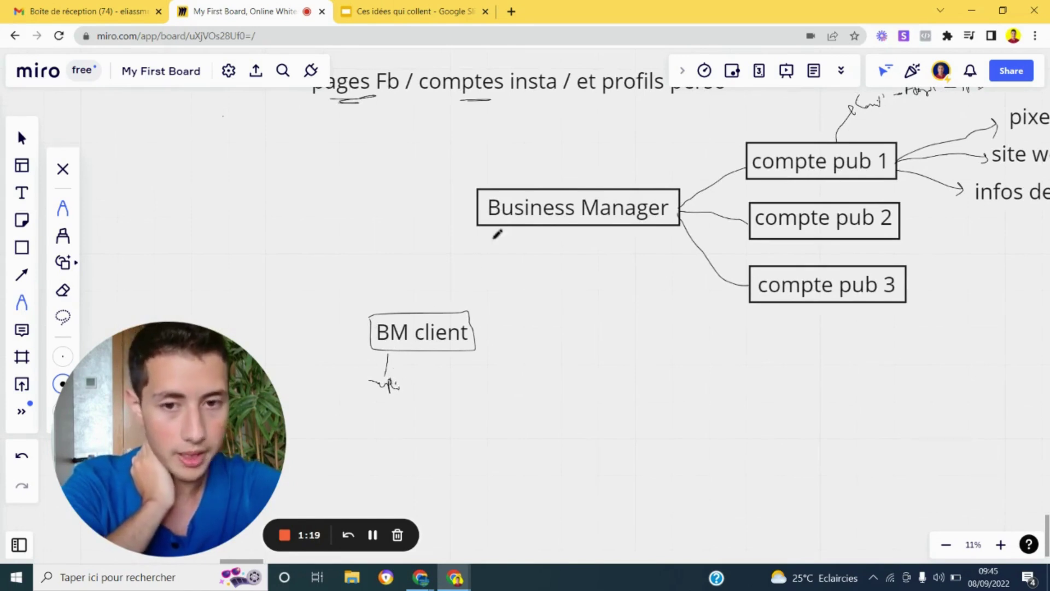
pyautogui.moveTo(495, 226)
pyautogui.mouseDown()
pyautogui.moveTo(459, 252)
pyautogui.moveTo(425, 313)
pyautogui.mouseUp()
pyautogui.moveTo(425, 313)
pyautogui.mouseDown()
pyautogui.moveTo(414, 271)
pyautogui.moveTo(429, 266)
pyautogui.moveTo(426, 277)
pyautogui.moveTo(441, 277)
pyautogui.mouseUp()
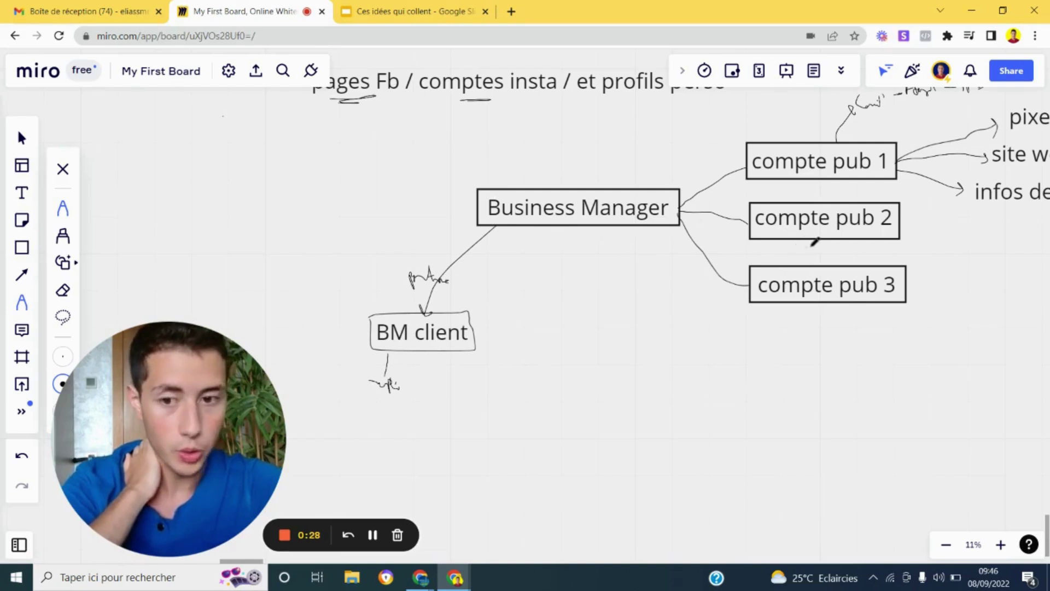
# In the "prérequis" line, underline "connecté" and "vrai profil", and add brackets after "perso" and around "et sans adblock"
pyautogui.scroll(2, 902, 213)
pyautogui.hscroll(2, 902, 213)
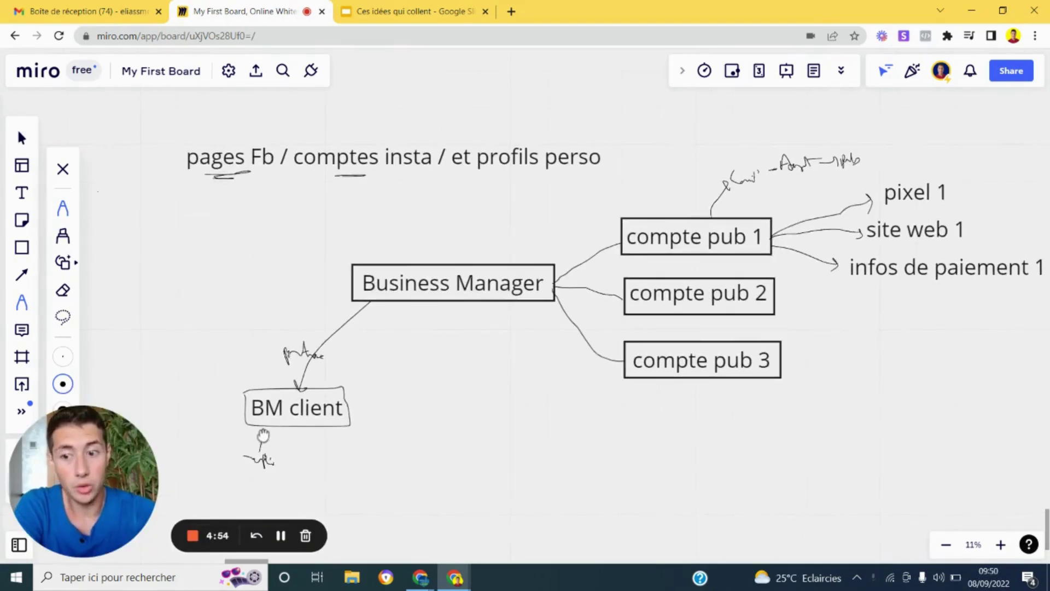
pyautogui.scroll(-5, 274, 385)
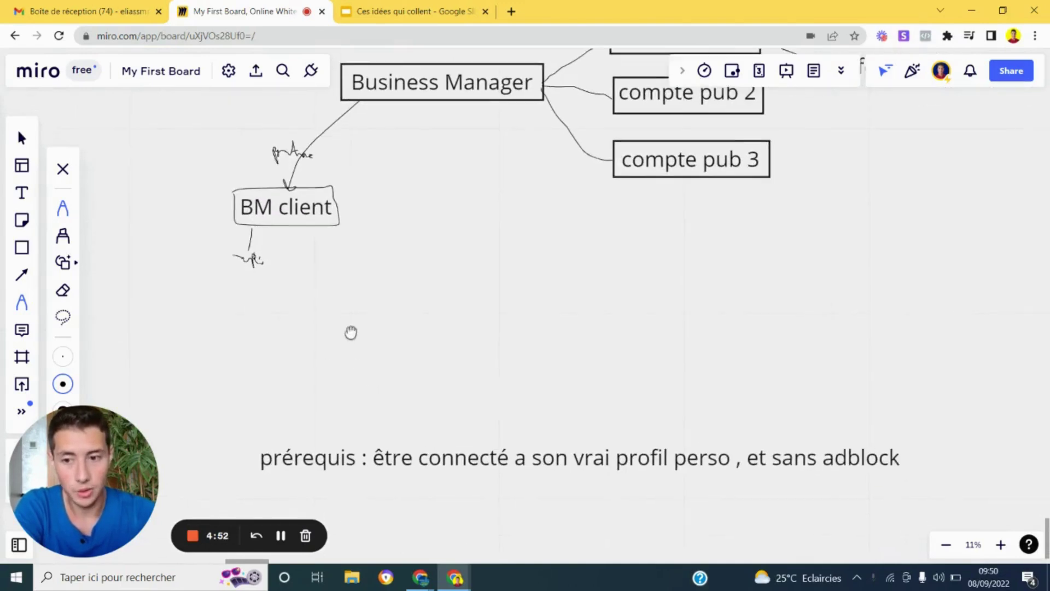
pyautogui.scroll(-3, 359, 228)
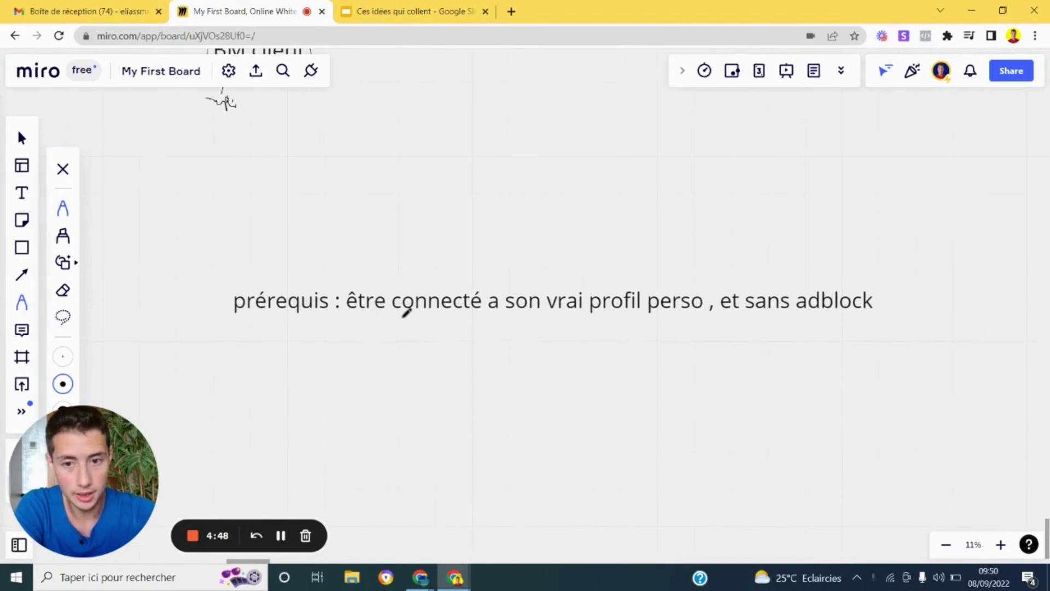
pyautogui.moveTo(405, 315)
pyautogui.mouseDown()
pyautogui.moveTo(450, 316)
pyautogui.moveTo(413, 323)
pyautogui.mouseUp()
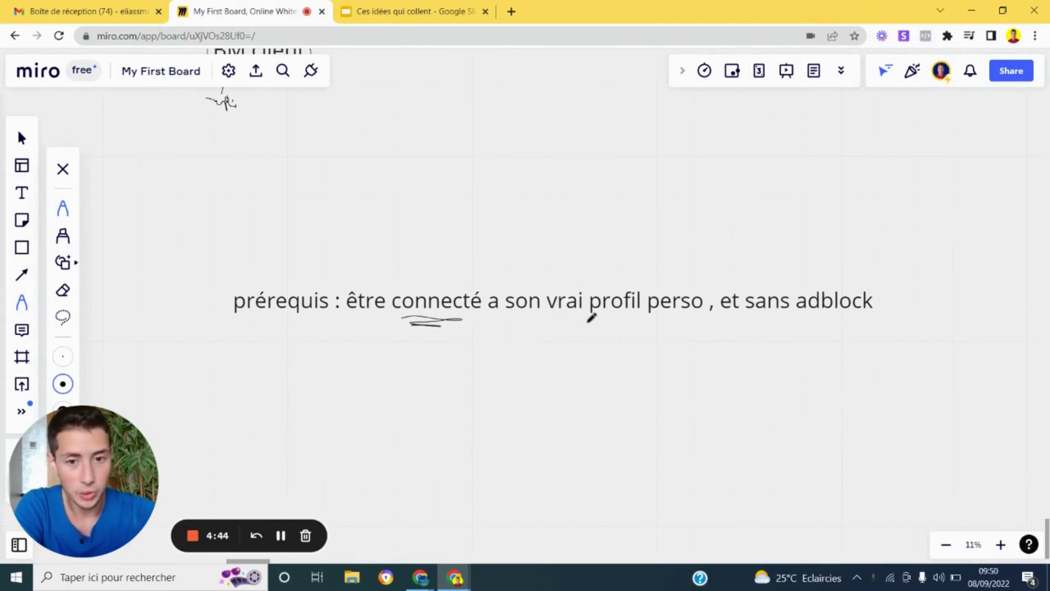
pyautogui.moveTo(601, 314)
pyautogui.mouseDown()
pyautogui.moveTo(641, 303)
pyautogui.moveTo(569, 313)
pyautogui.moveTo(621, 322)
pyautogui.mouseUp()
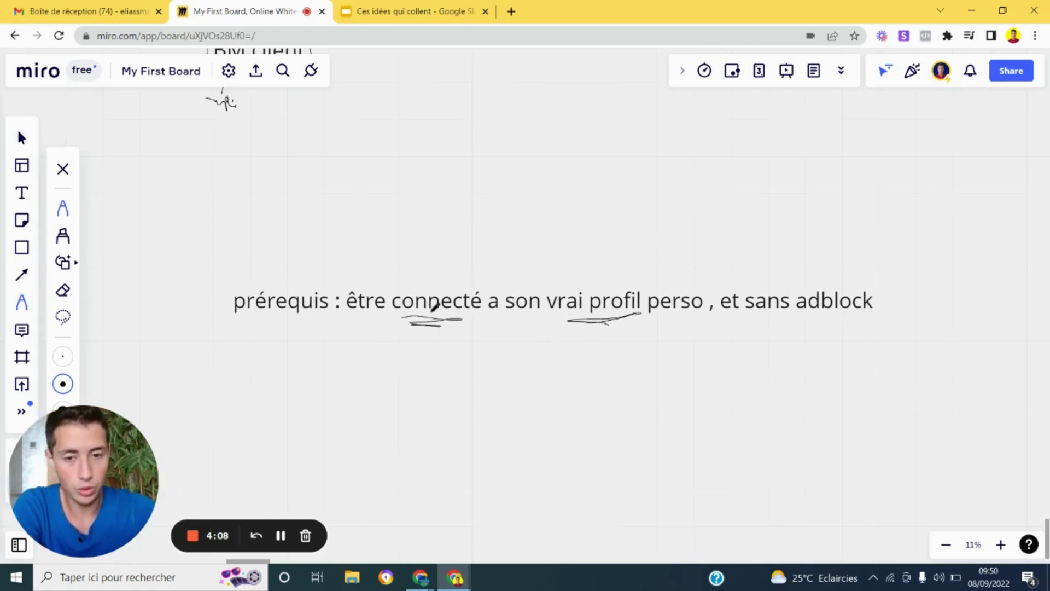
pyautogui.moveTo(693, 275)
pyautogui.mouseDown()
pyautogui.moveTo(705, 274)
pyautogui.moveTo(705, 320)
pyautogui.moveTo(690, 327)
pyautogui.mouseUp()
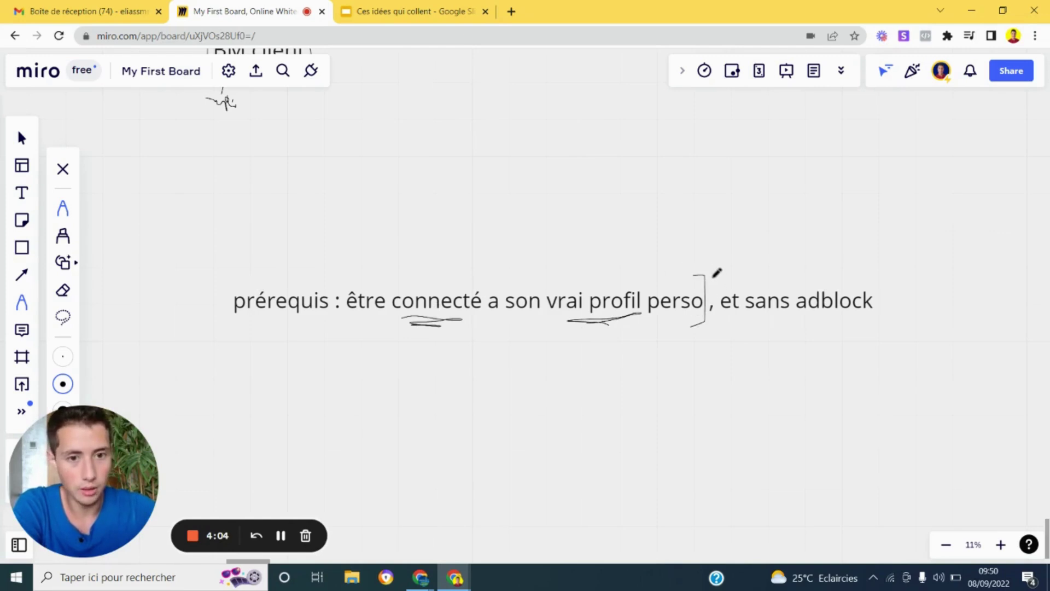
pyautogui.moveTo(712, 277); pyautogui.dragTo(717, 330)
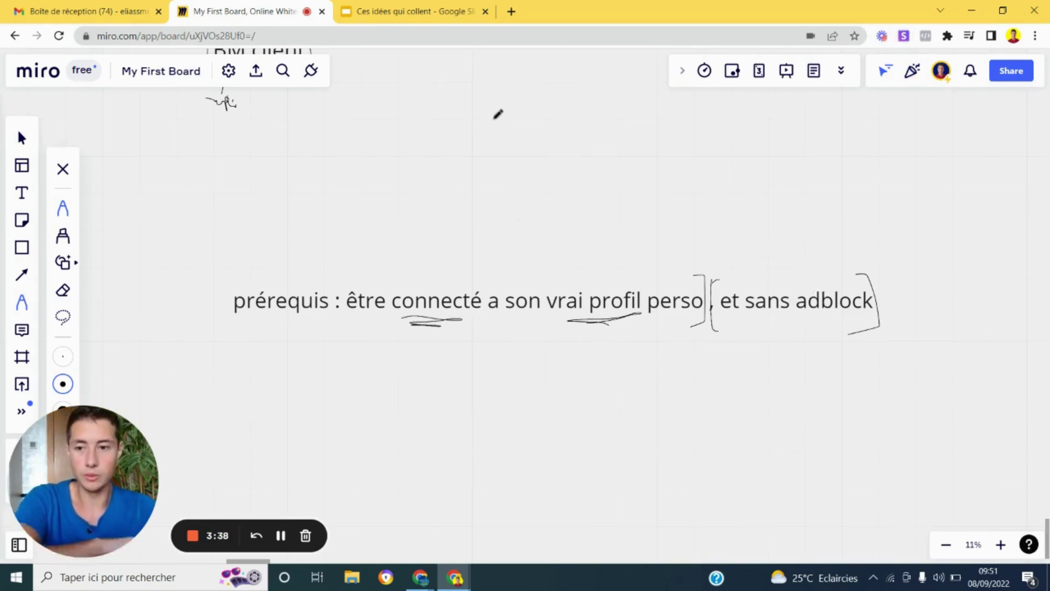
# Search Google for "business manager facebook" in a new browser tab and open the Meta Business Suite and Business Manager login result
pyautogui.click(511, 12)
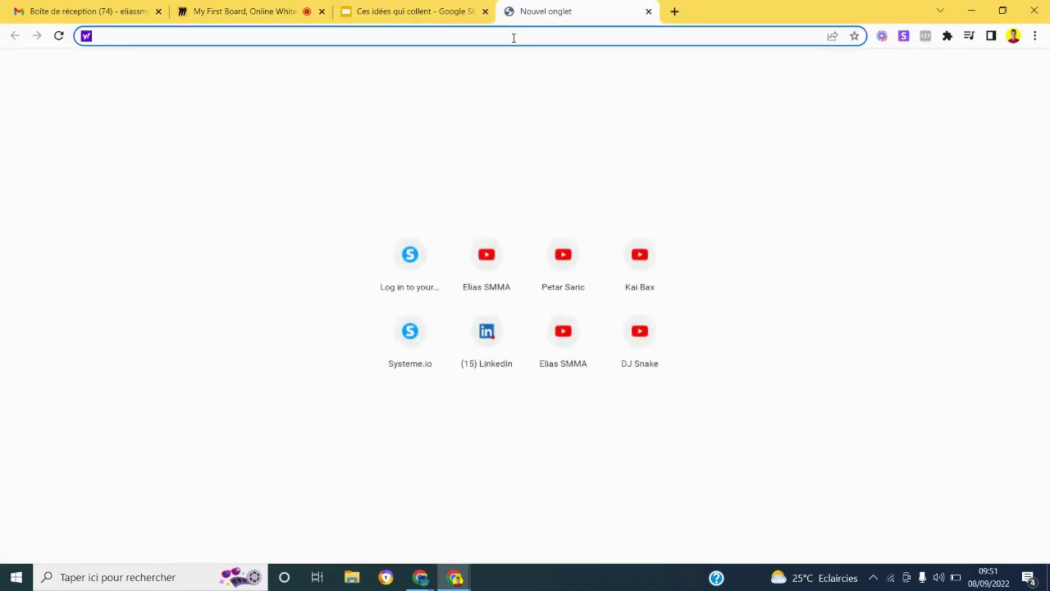
pyautogui.write('google.com')
pyautogui.press('Return')
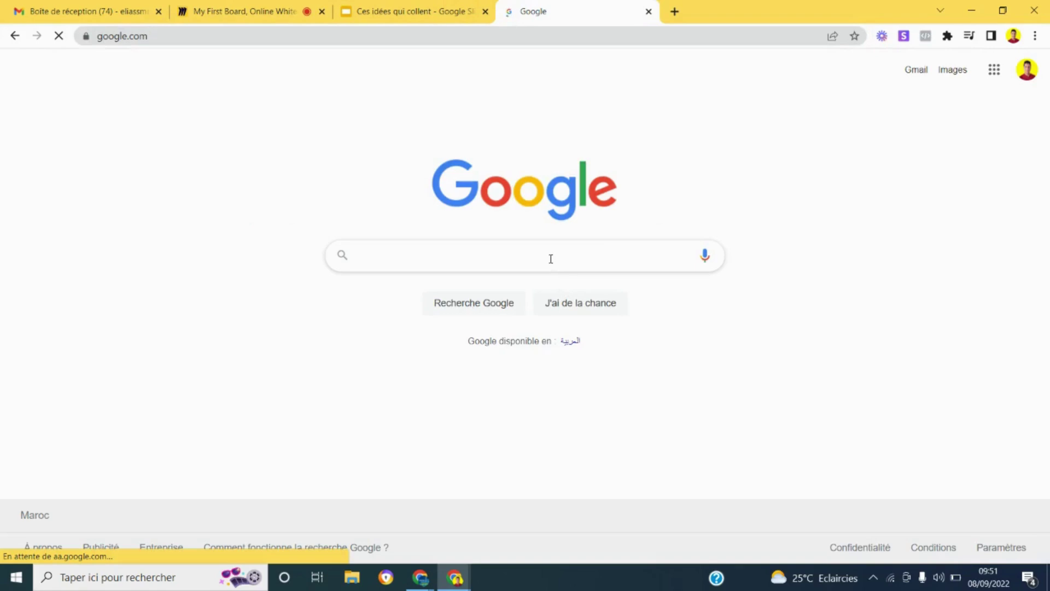
pyautogui.write('business manager facebook')
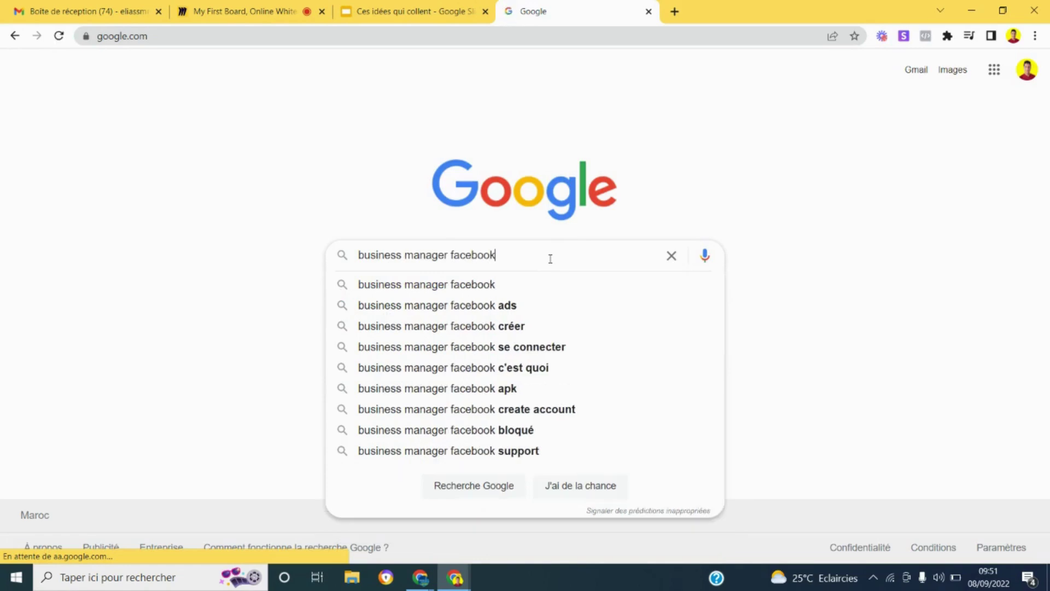
pyautogui.press('Return')
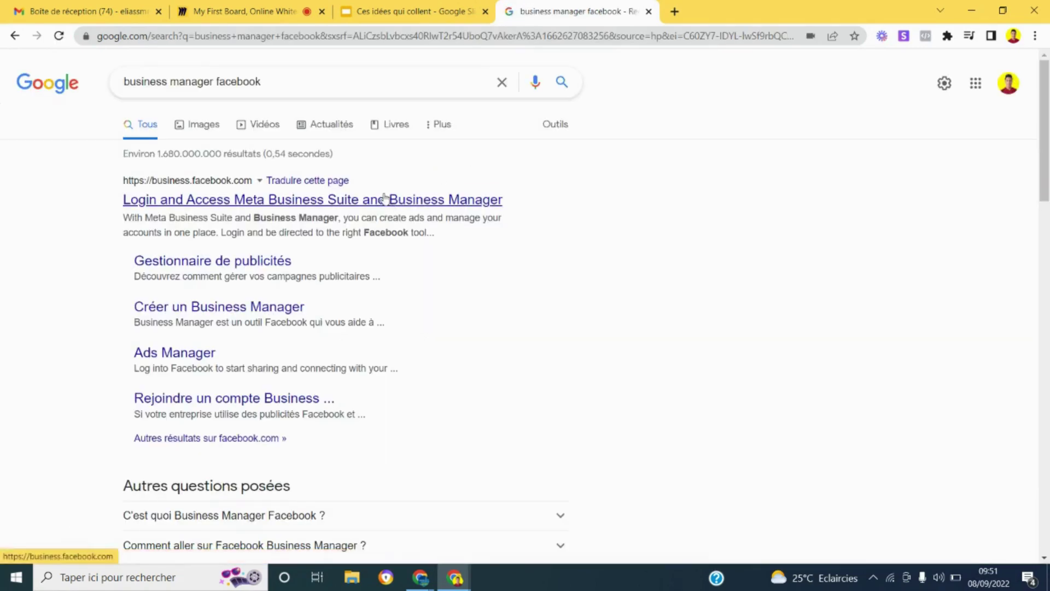
pyautogui.click(387, 199)
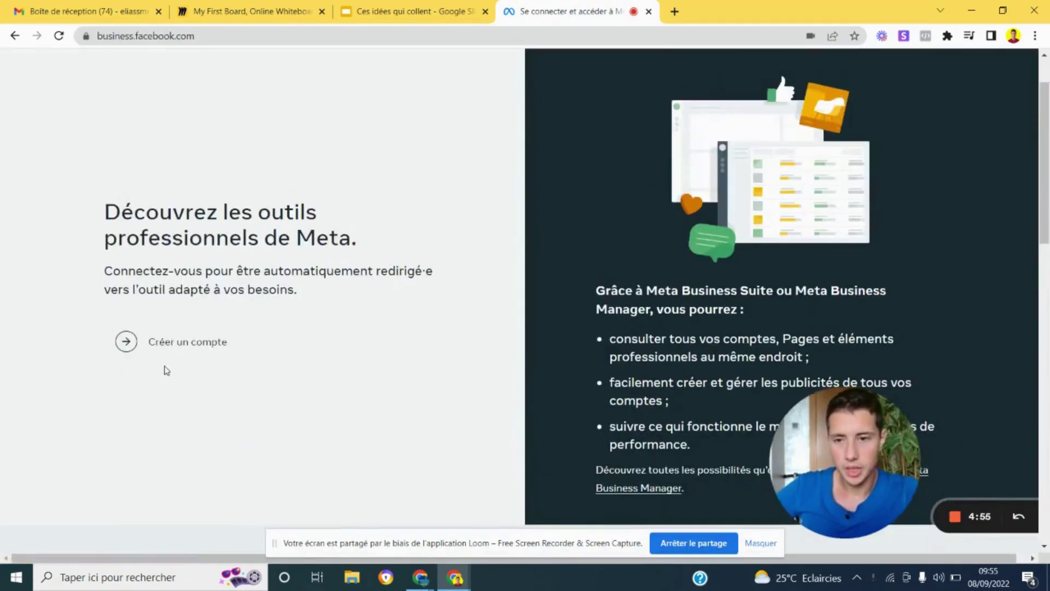
# Start creating a Business Manager account and enter the business name
pyautogui.click(159, 351)
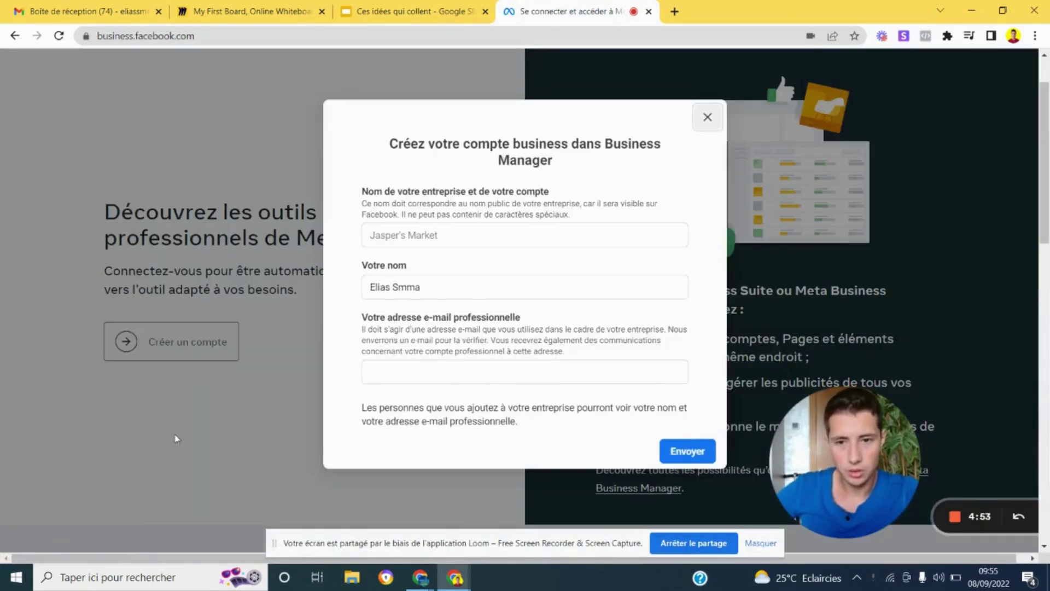
pyautogui.click(454, 235)
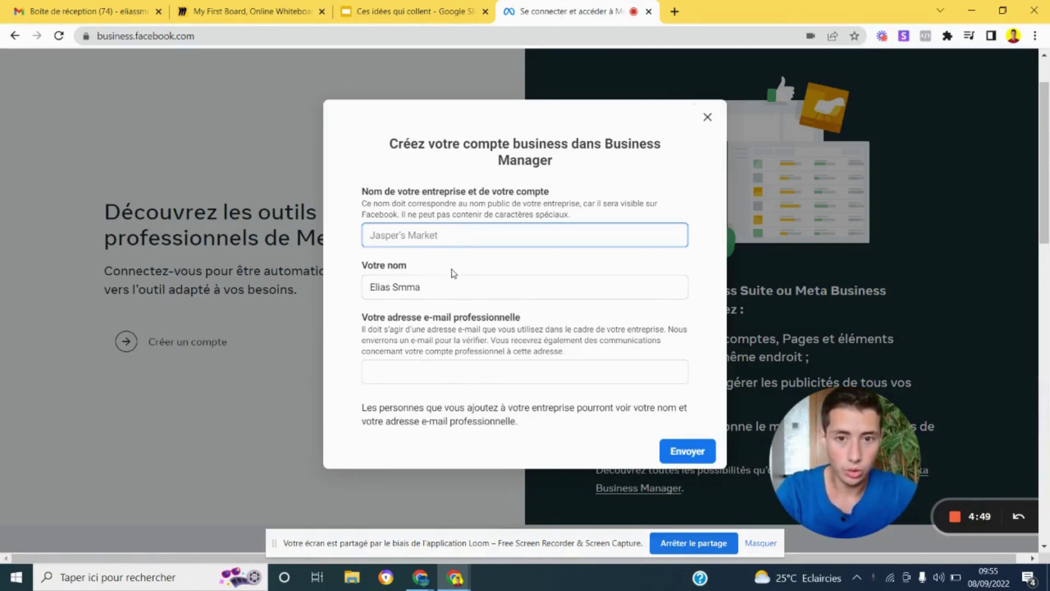
pyautogui.write('Elias smma')
# Fill in the professional e-mail address, checking it in the Gmail inbox, and submit the account creation form
pyautogui.click(453, 374)
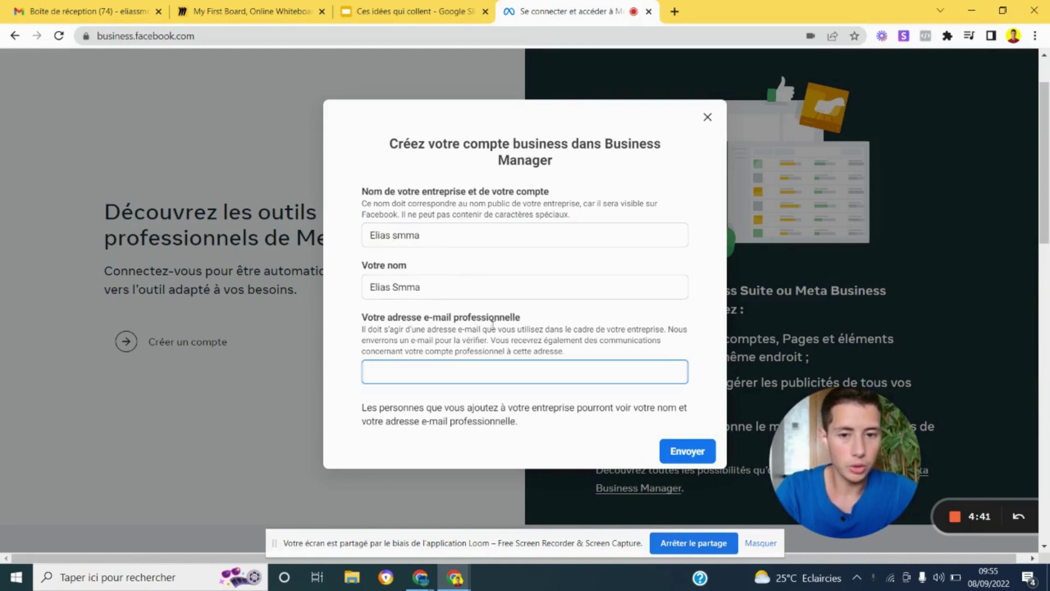
pyautogui.click(103, 15)
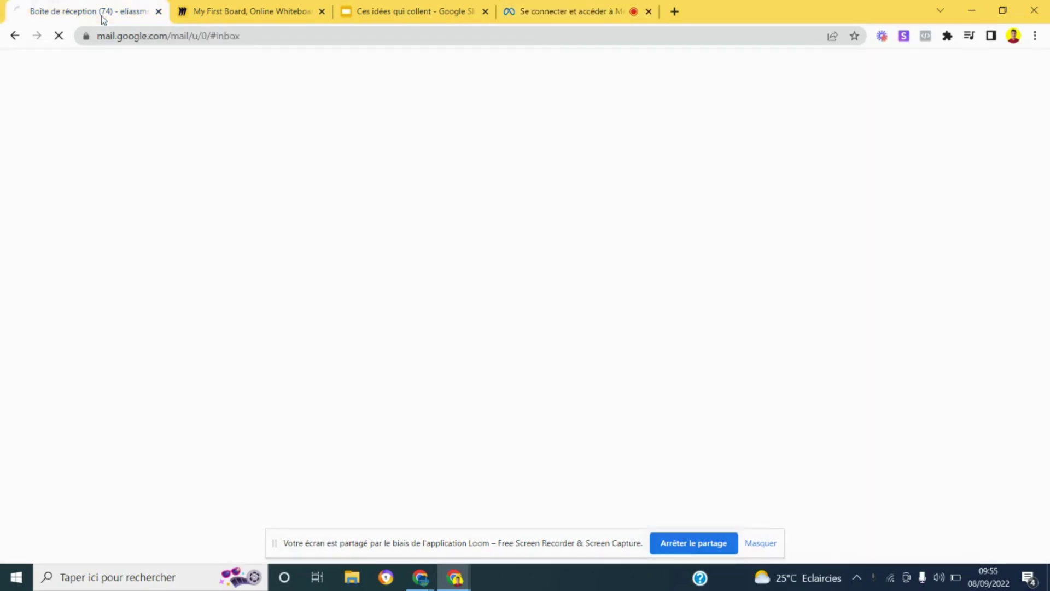
pyautogui.click(566, 8)
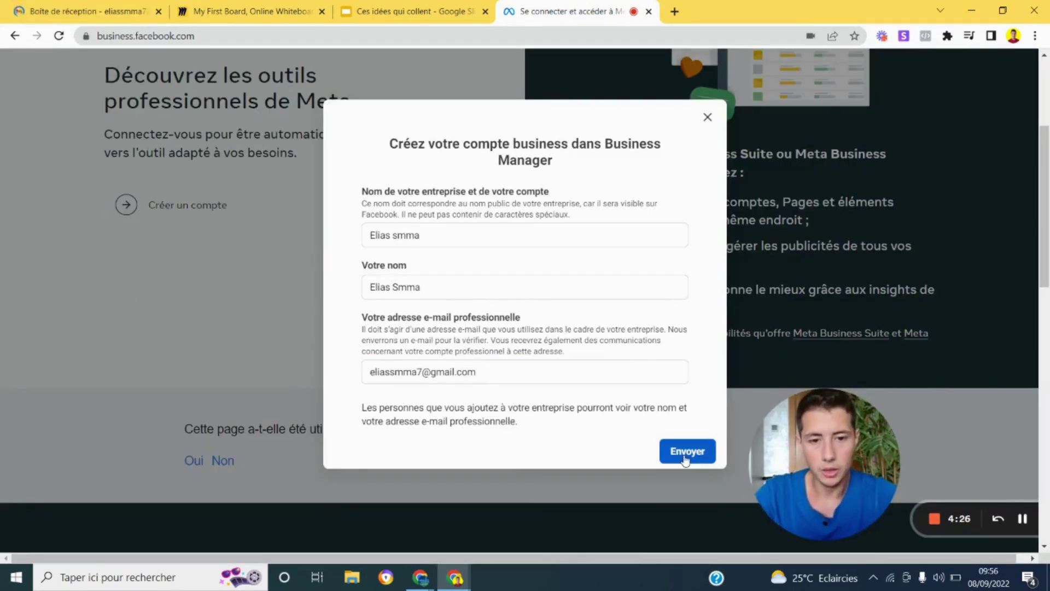
pyautogui.click(685, 457)
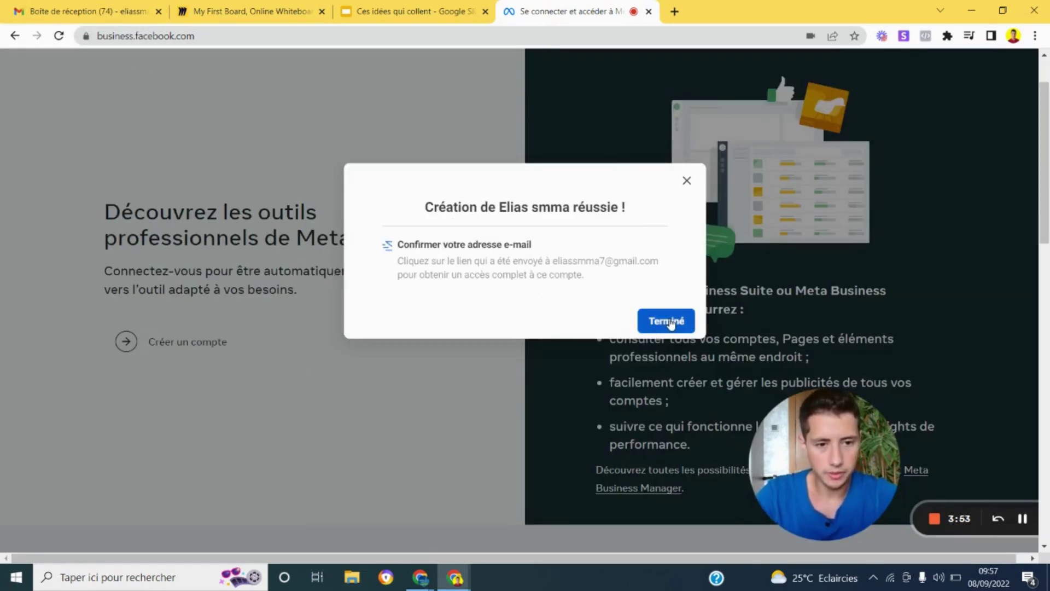
# Close the account creation dialog and confirm the e-mail address from Facebook's message in Gmail
pyautogui.click(671, 322)
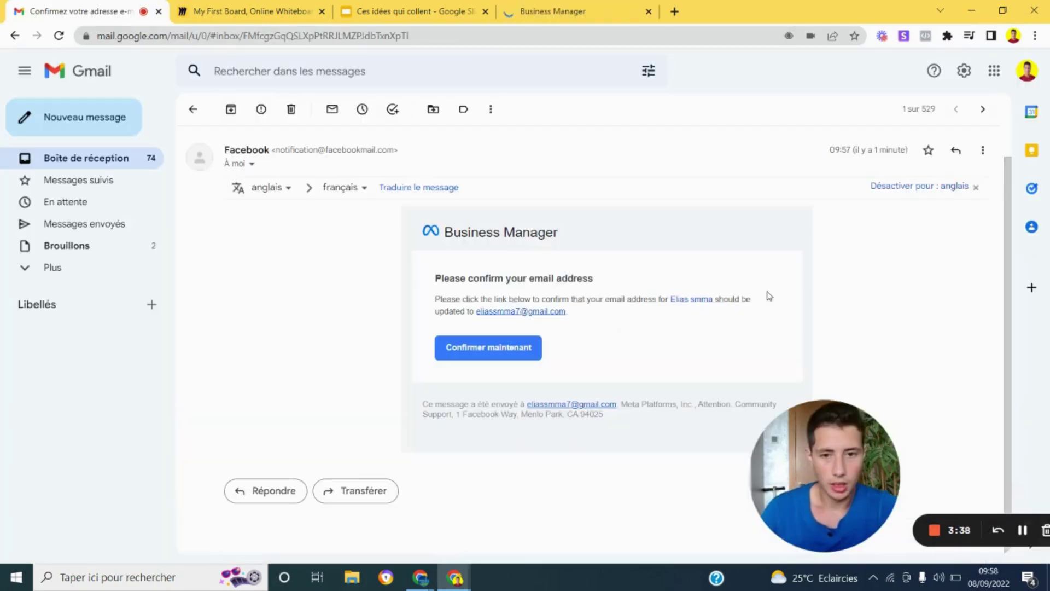
pyautogui.scroll(2, 766, 296)
pyautogui.click(475, 383)
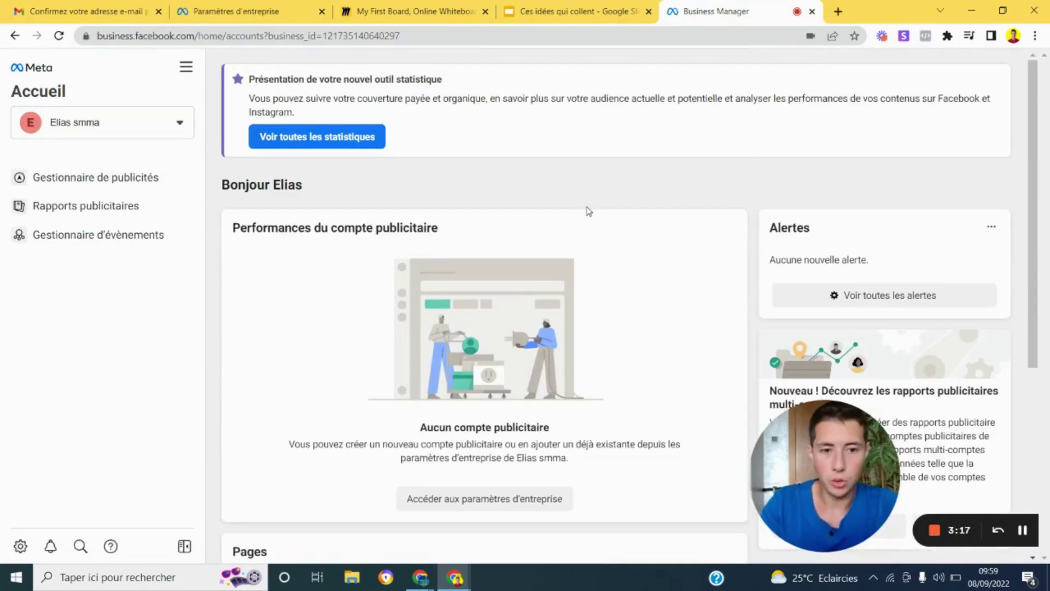
# Look over the Business Manager home page and open the business settings from the ad account performance section
pyautogui.scroll(-3, 586, 210)
pyautogui.scroll(3, 586, 210)
pyautogui.scroll(-5, 586, 246)
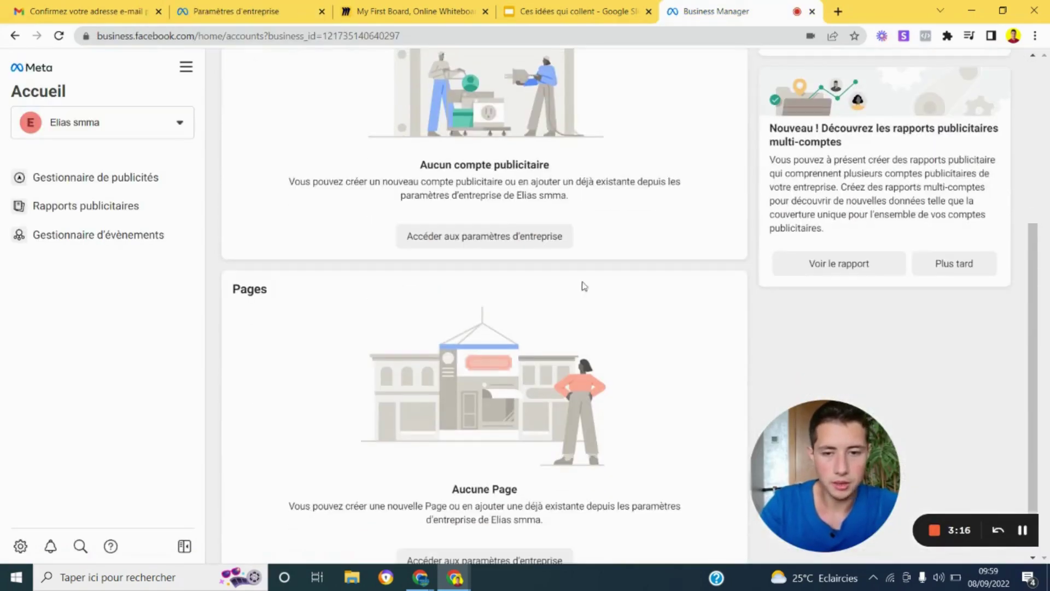
pyautogui.click(504, 244)
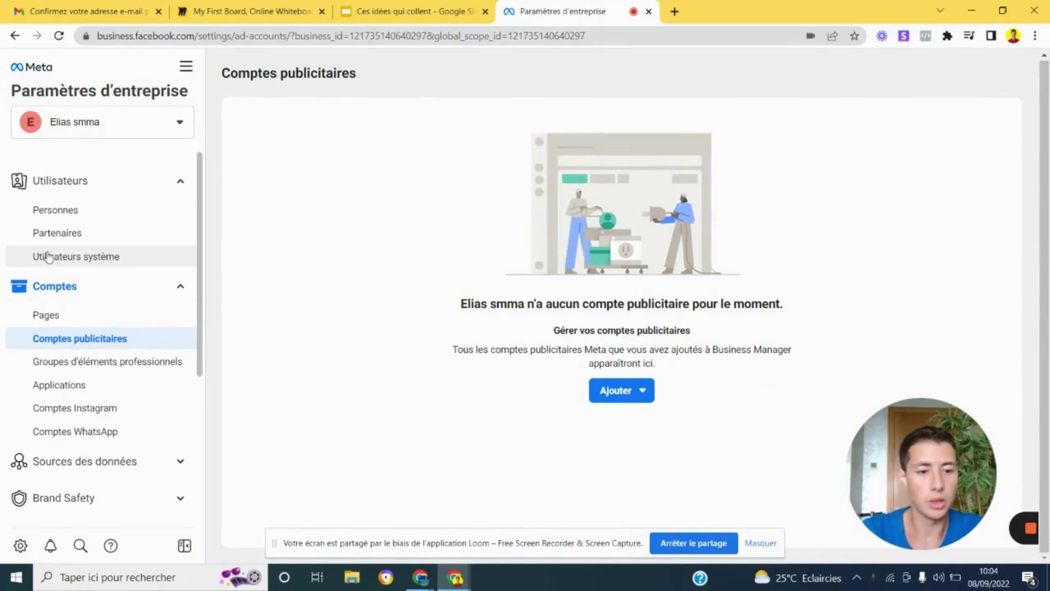
# Browse the business settings sections and expand Brand Safety
pyautogui.scroll(-1, 60, 276)
pyautogui.scroll(-3, 66, 281)
pyautogui.scroll(4, 66, 285)
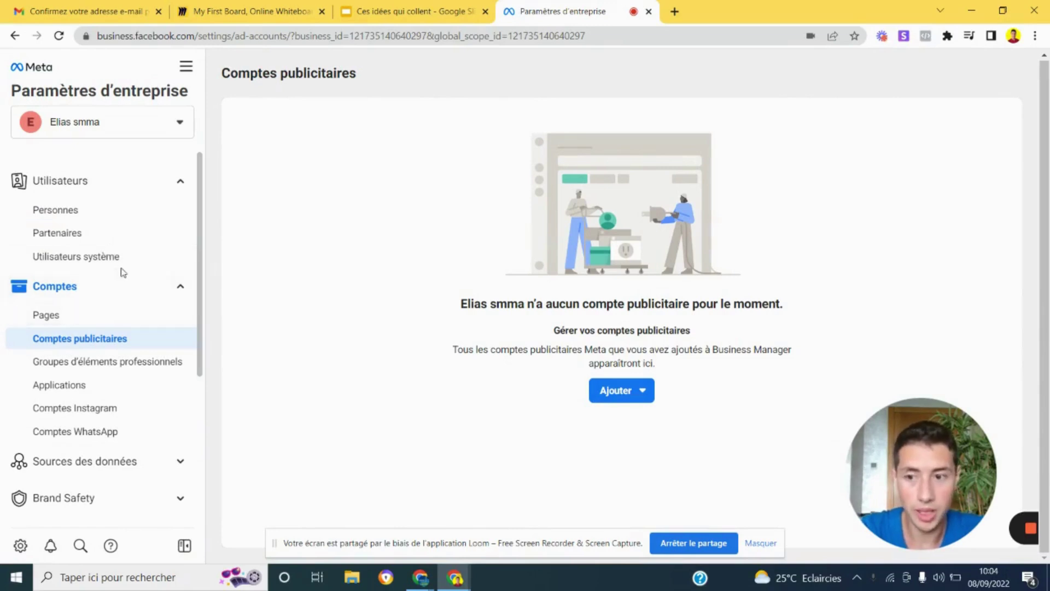
pyautogui.scroll(-3, 121, 271)
pyautogui.click(127, 296)
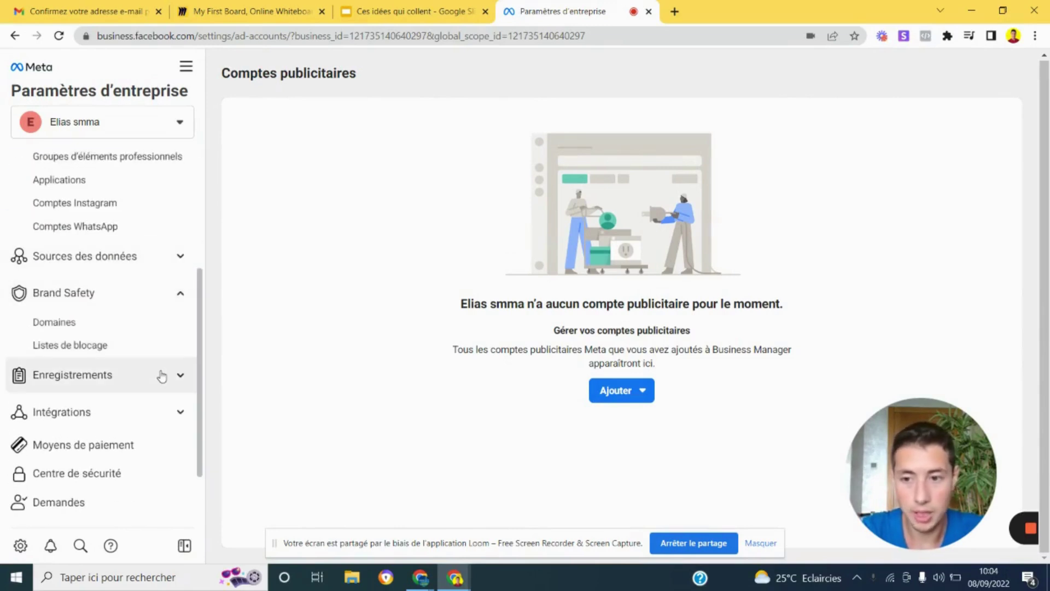
# Look over the business settings sections, the list of all tools and the business account switcher
pyautogui.scroll(3, 109, 350)
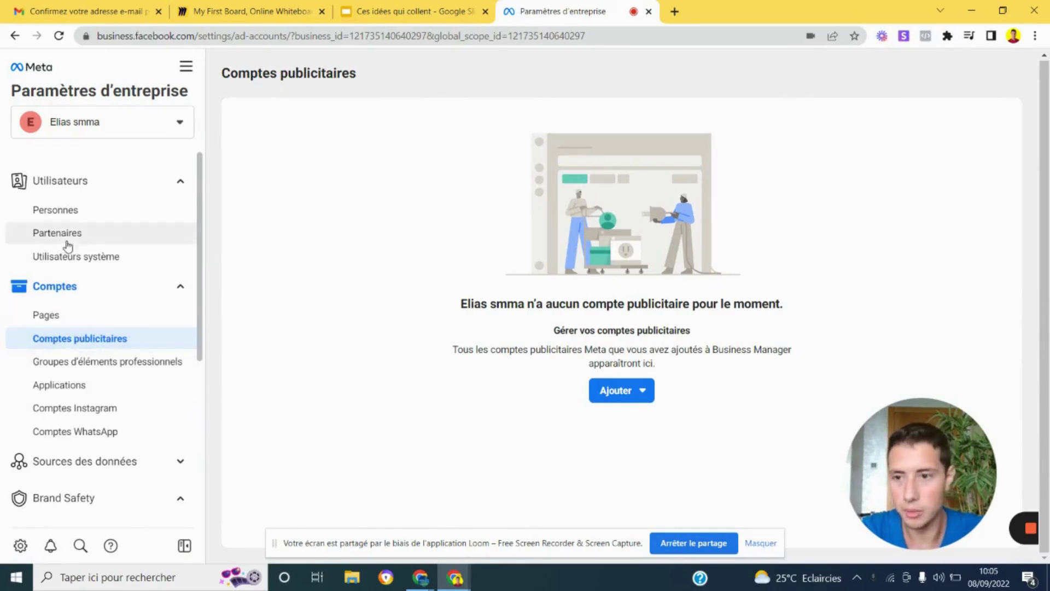
pyautogui.scroll(-5, 109, 282)
pyautogui.scroll(5, 110, 286)
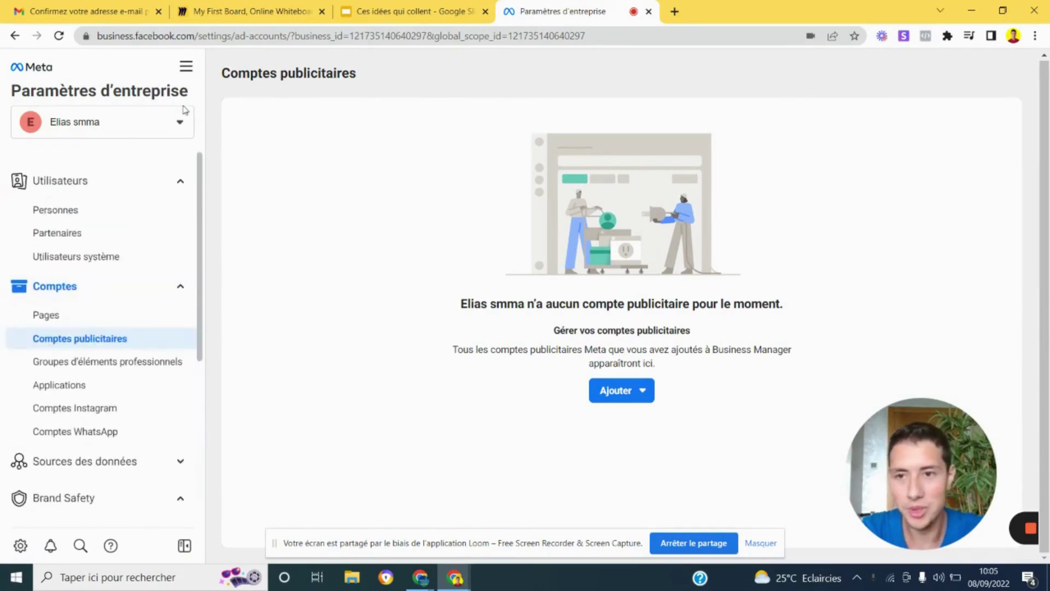
pyautogui.click(186, 68)
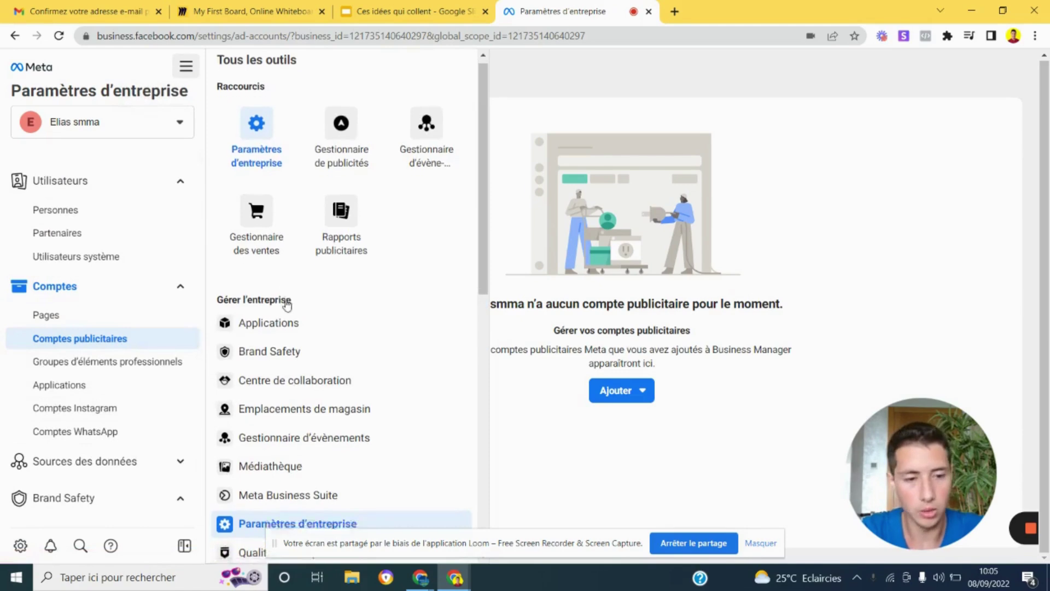
pyautogui.scroll(-4, 339, 301)
pyautogui.scroll(3, 339, 274)
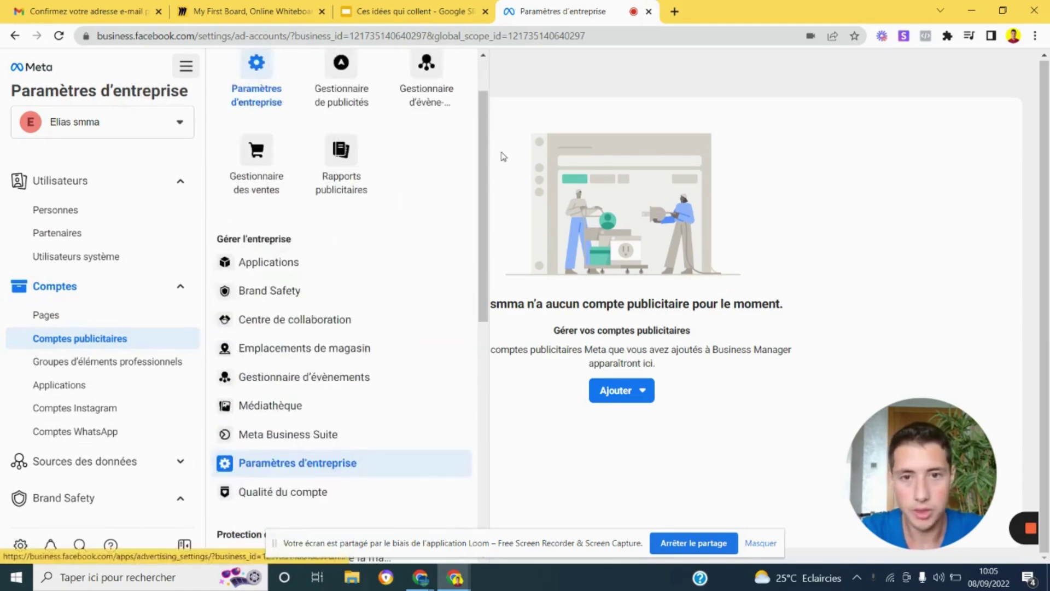
pyautogui.click(154, 122)
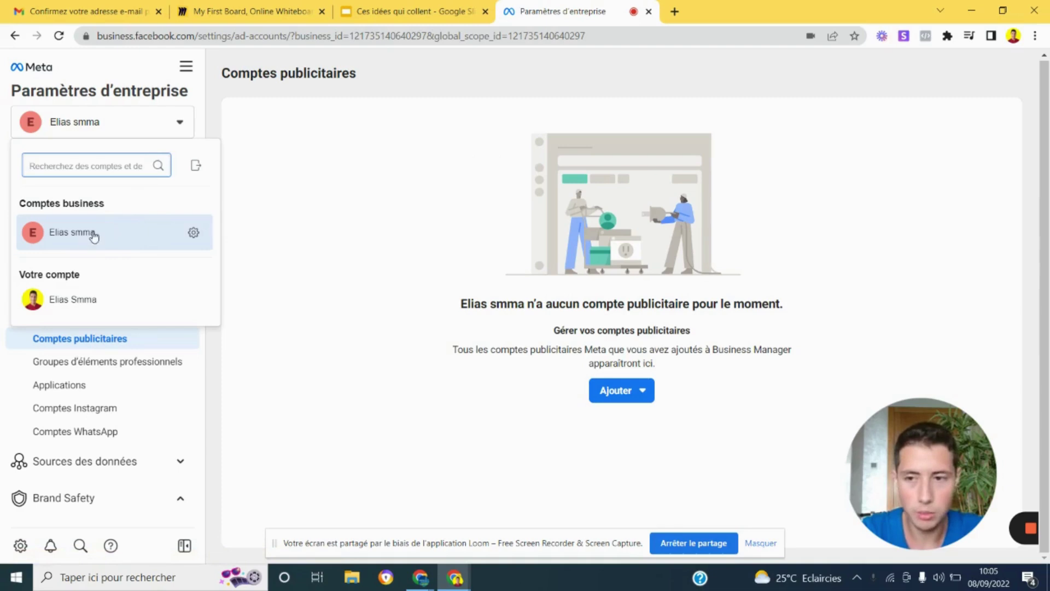
pyautogui.click(297, 214)
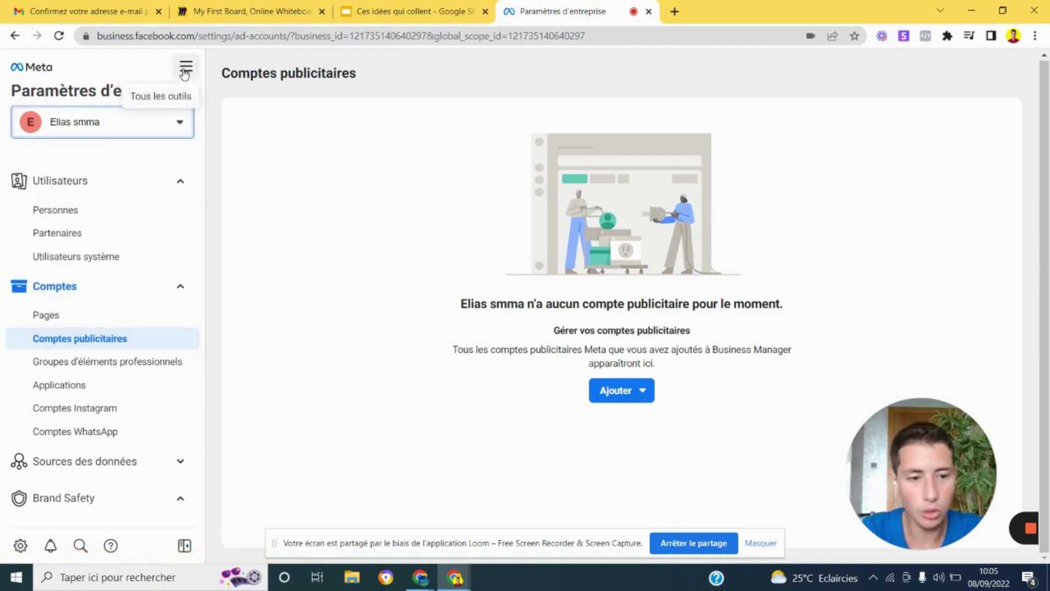
pyautogui.click(185, 73)
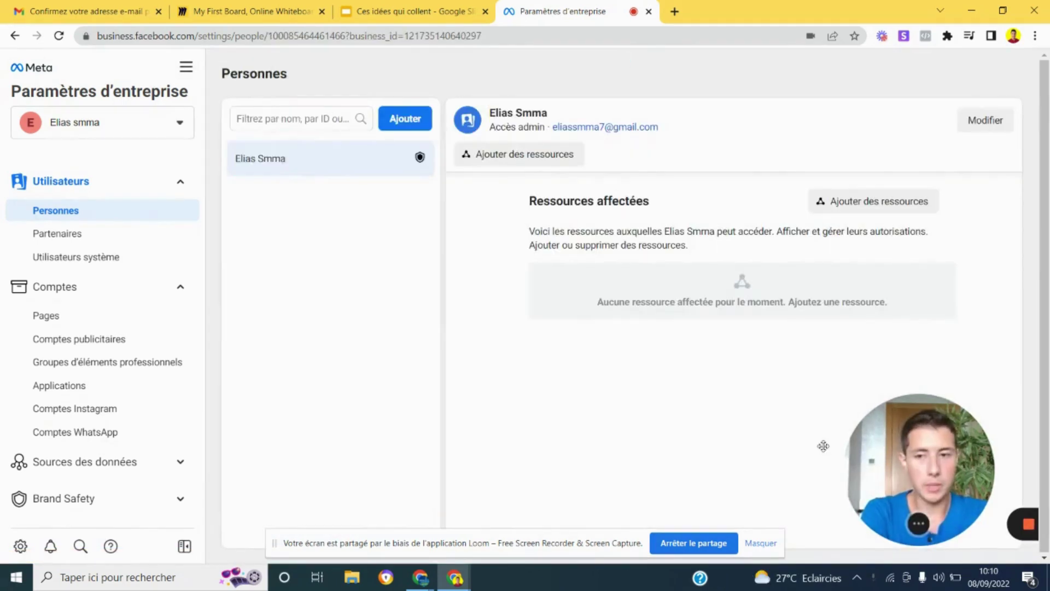
# Examine the resource types that can be assigned to the listed person, including ad accounts, and close without assigning any
pyautogui.scroll(-3, 82, 229)
pyautogui.scroll(3, 87, 237)
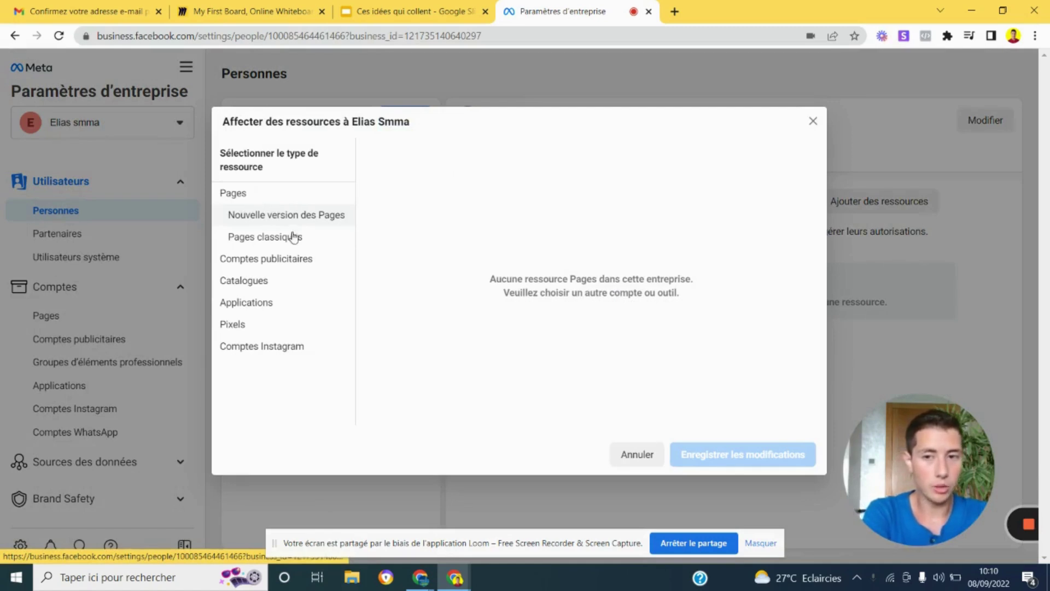
pyautogui.click(306, 260)
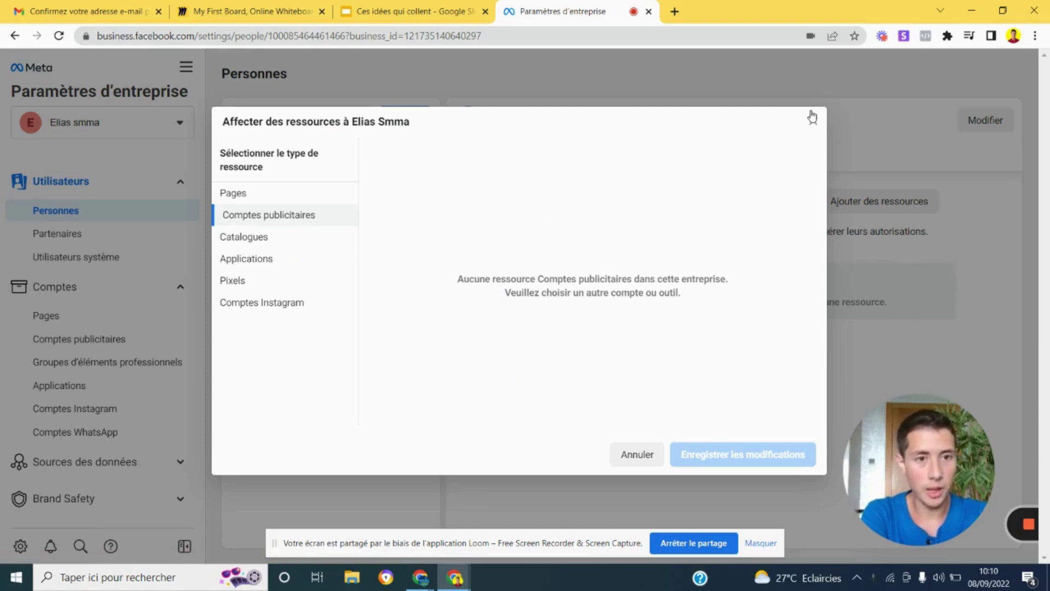
pyautogui.click(812, 129)
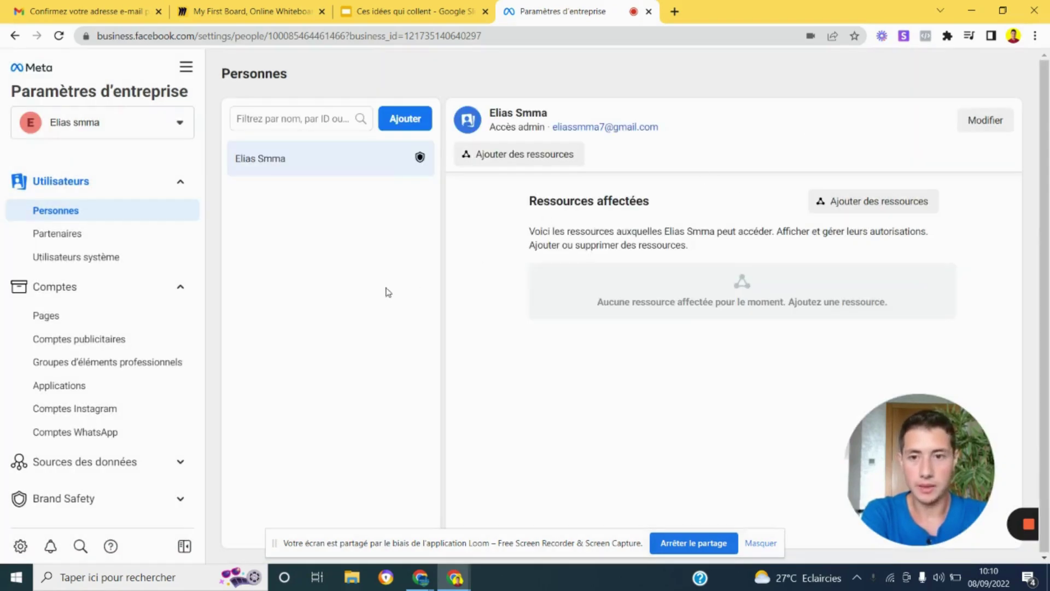
# Review the employee and admin access options for inviting people, turning admin access on and off, and cancel the invitation
pyautogui.click(405, 120)
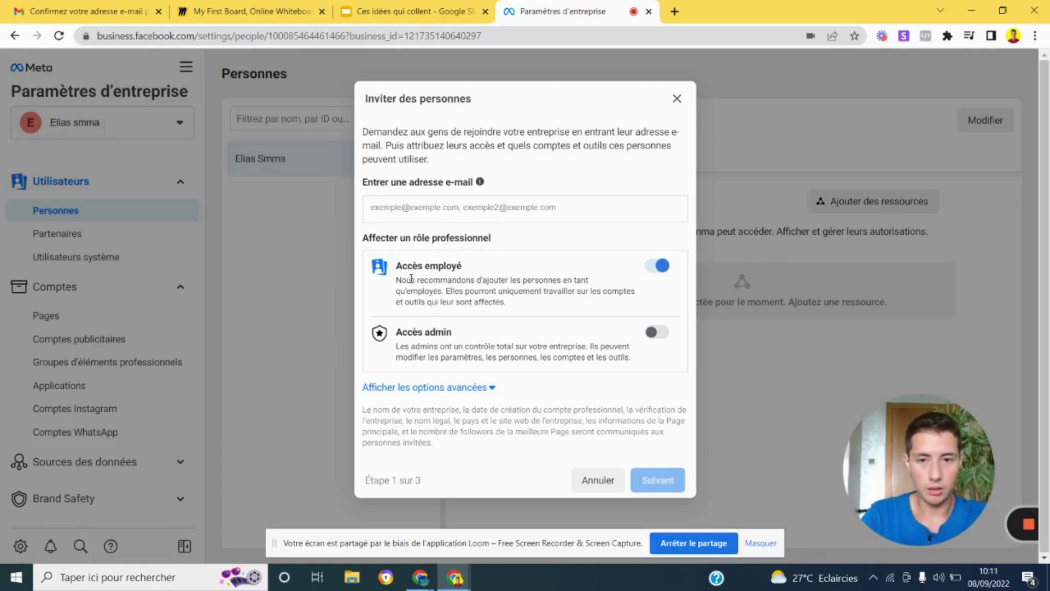
pyautogui.click(656, 332)
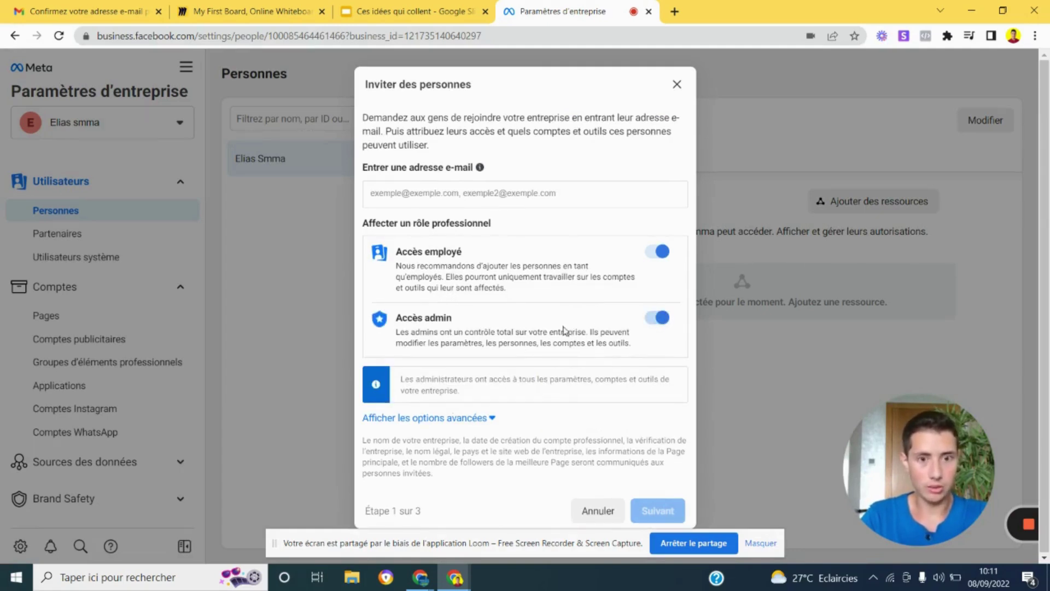
pyautogui.click(657, 319)
pyautogui.click(597, 480)
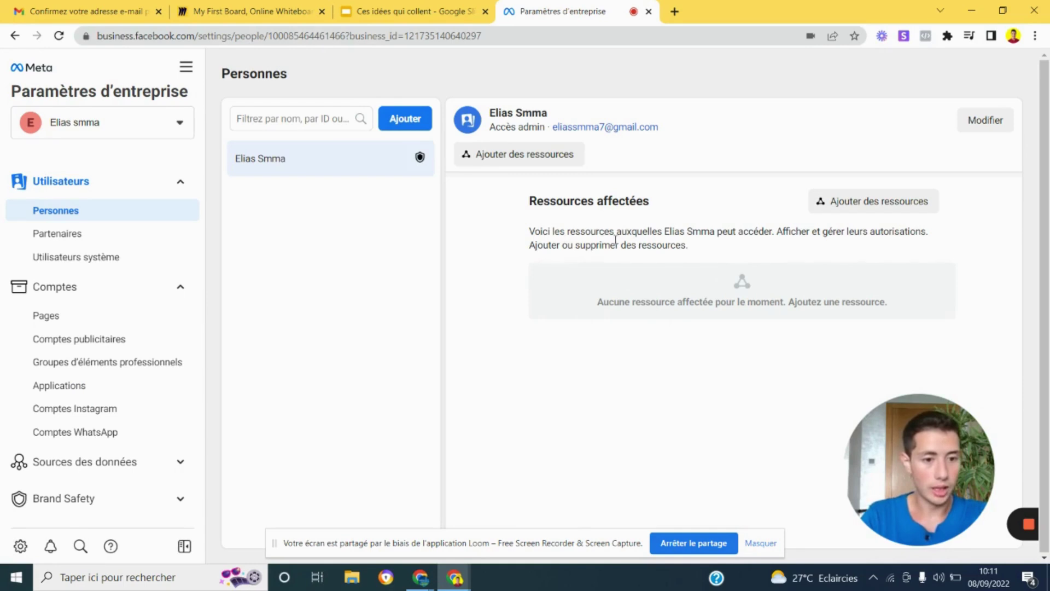
# Examine the form for adding a partner to share resources with, close it and view the system users section
pyautogui.click(82, 240)
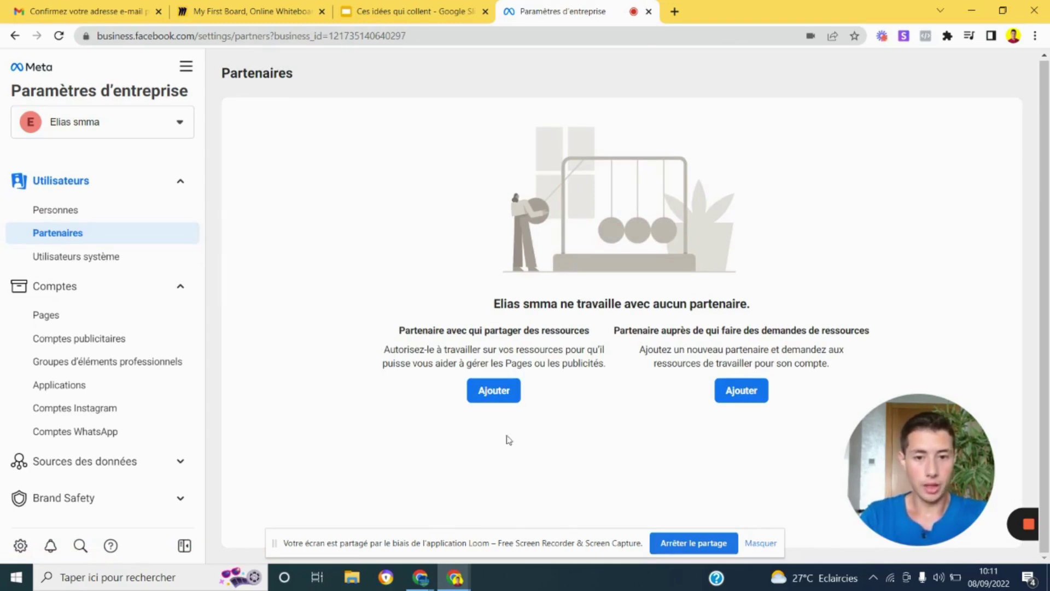
pyautogui.click(495, 395)
pyautogui.click(448, 311)
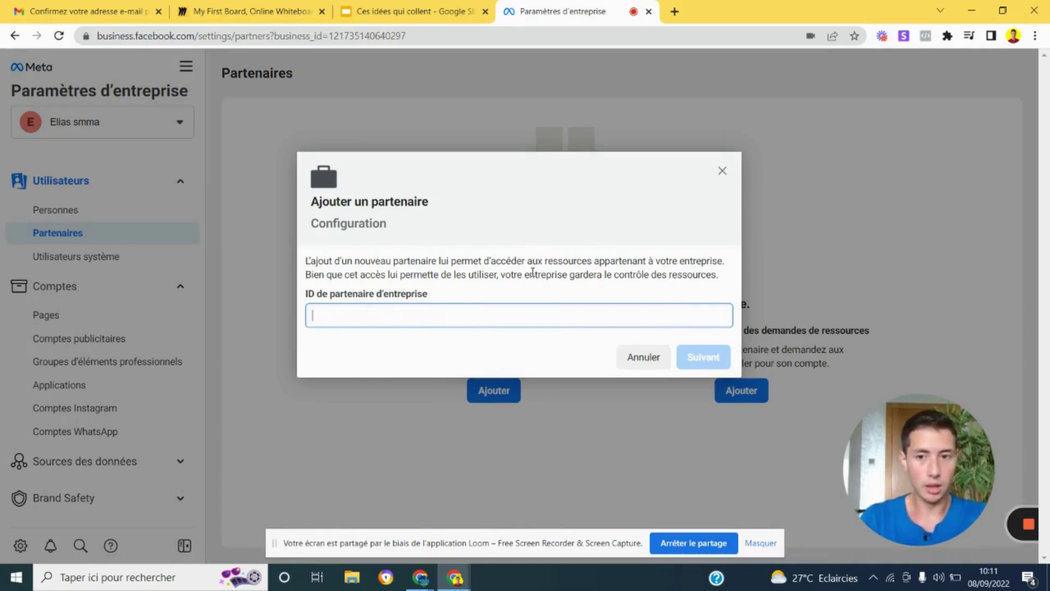
pyautogui.click(722, 171)
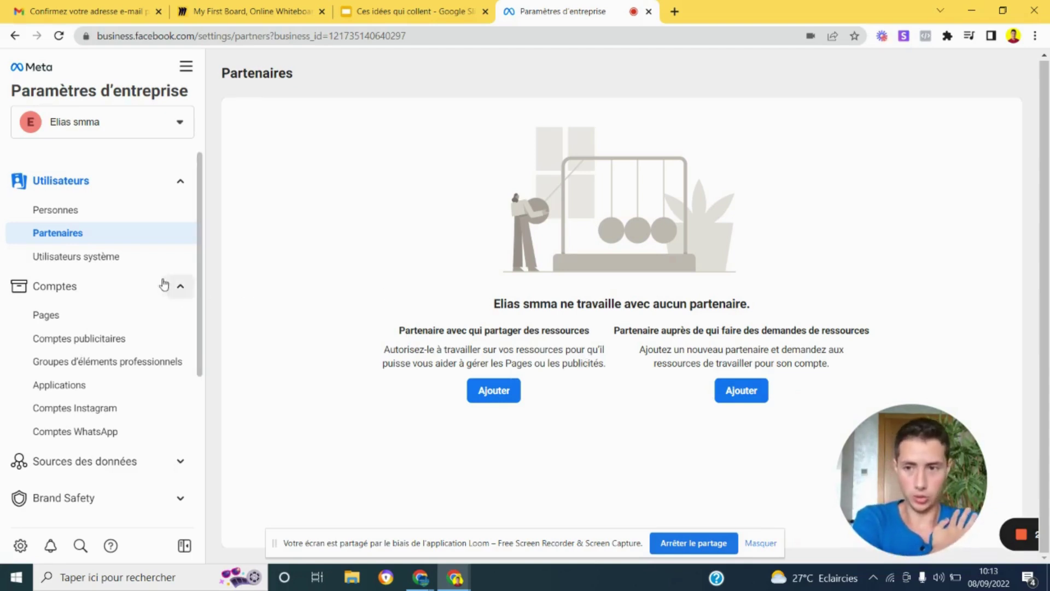
pyautogui.click(134, 259)
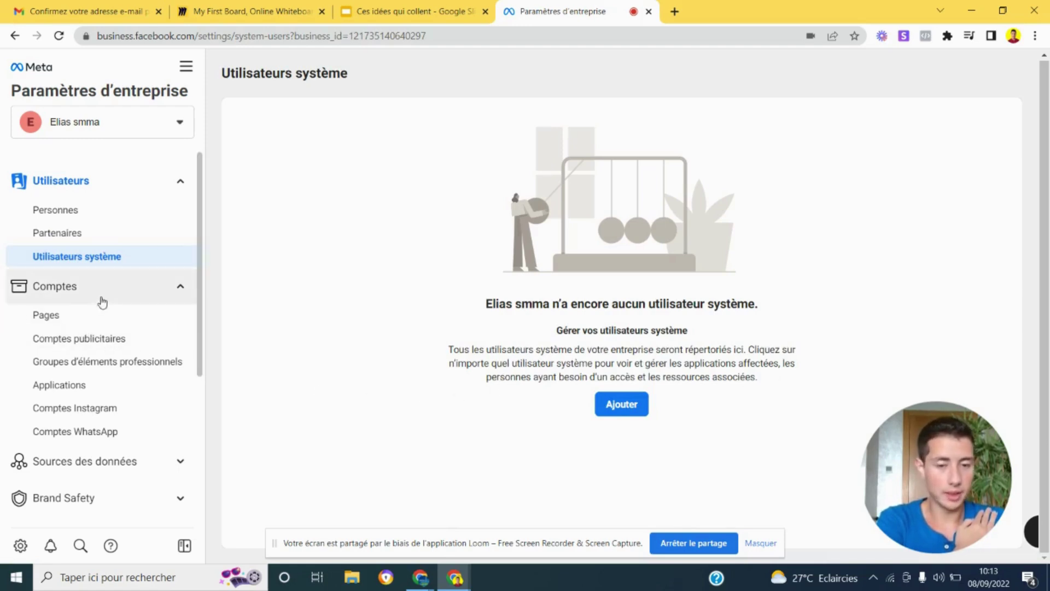
# Start creating a new Page in the Pages section with the category "Lieu ou commerce local"
pyautogui.click(103, 317)
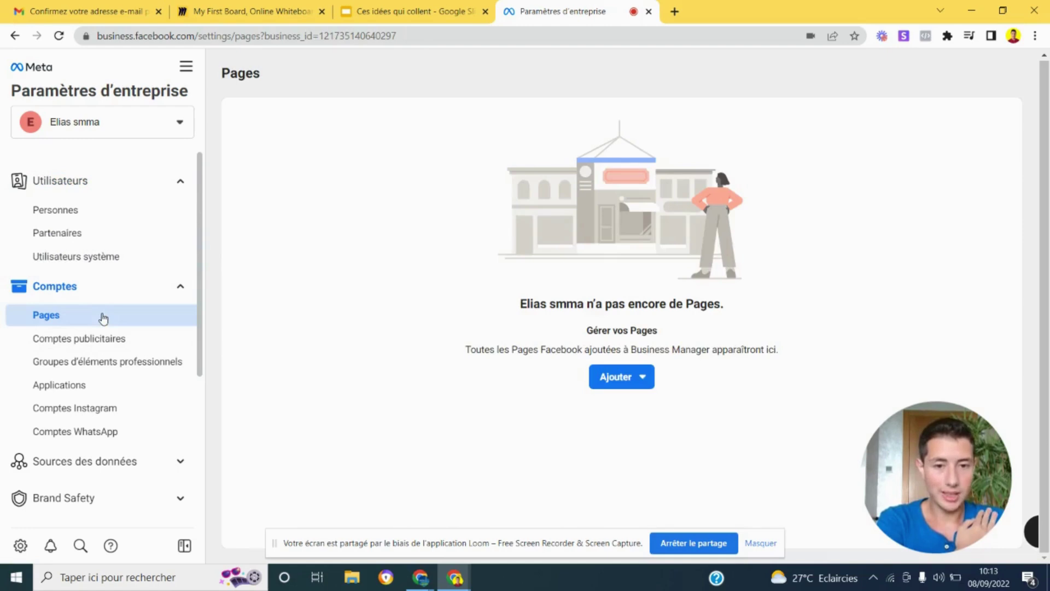
pyautogui.click(641, 388)
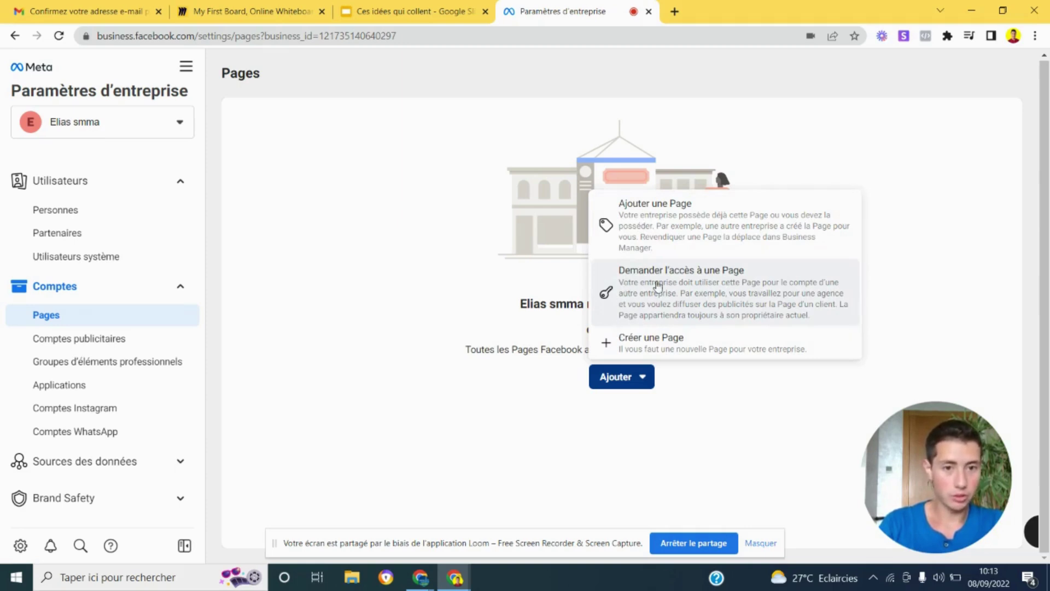
pyautogui.click(608, 347)
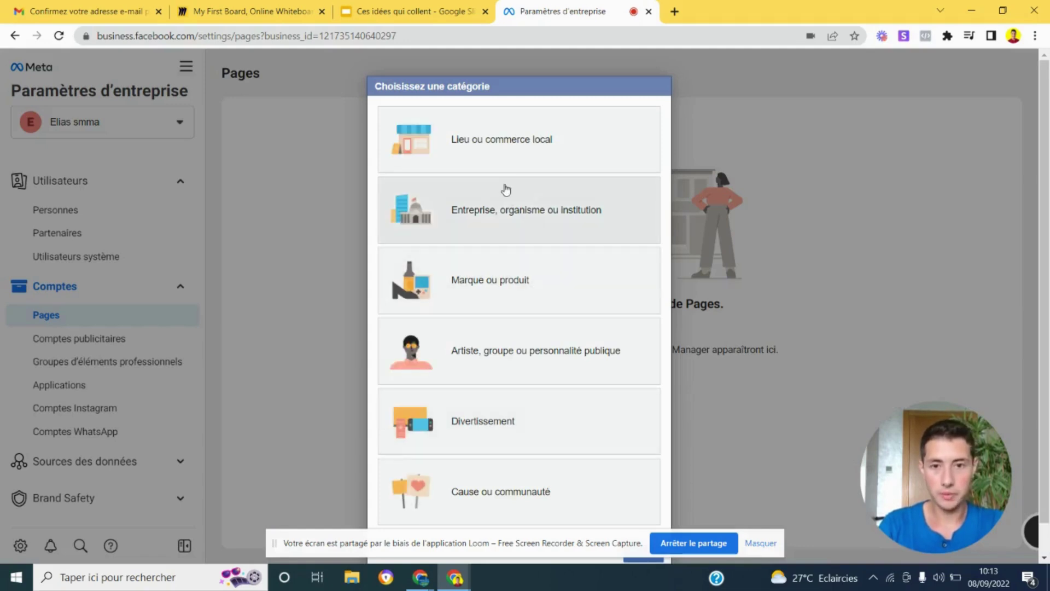
pyautogui.scroll(-1, 505, 219)
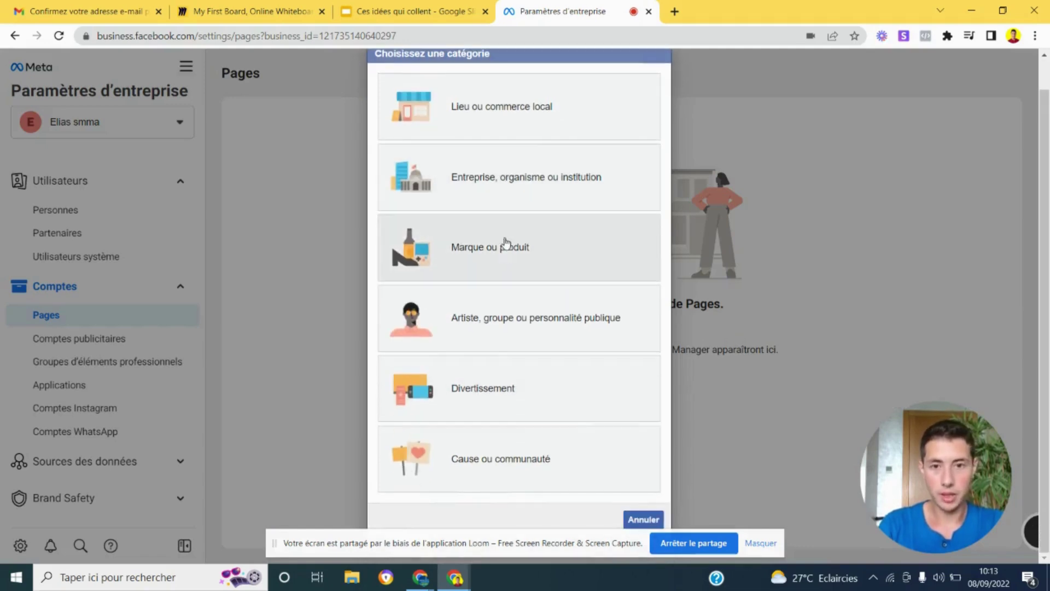
pyautogui.click(554, 128)
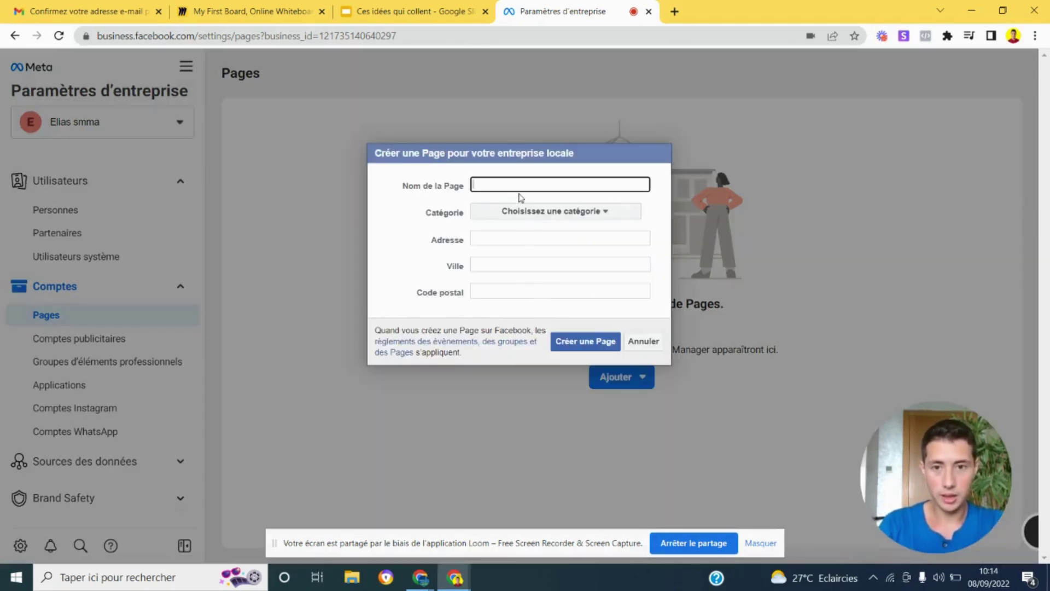
# Enter the business's Page name, set the category to Publicité/marketing, fill in the address, city and postal code, and create the Page
pyautogui.write('elias smma')
pyautogui.click(523, 215)
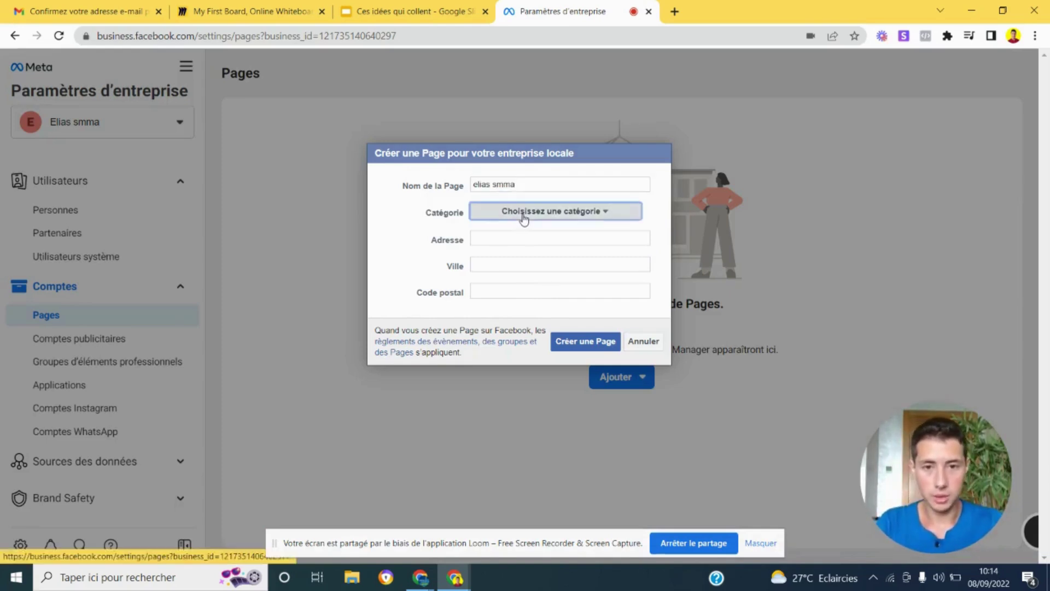
pyautogui.scroll(-5, 605, 264)
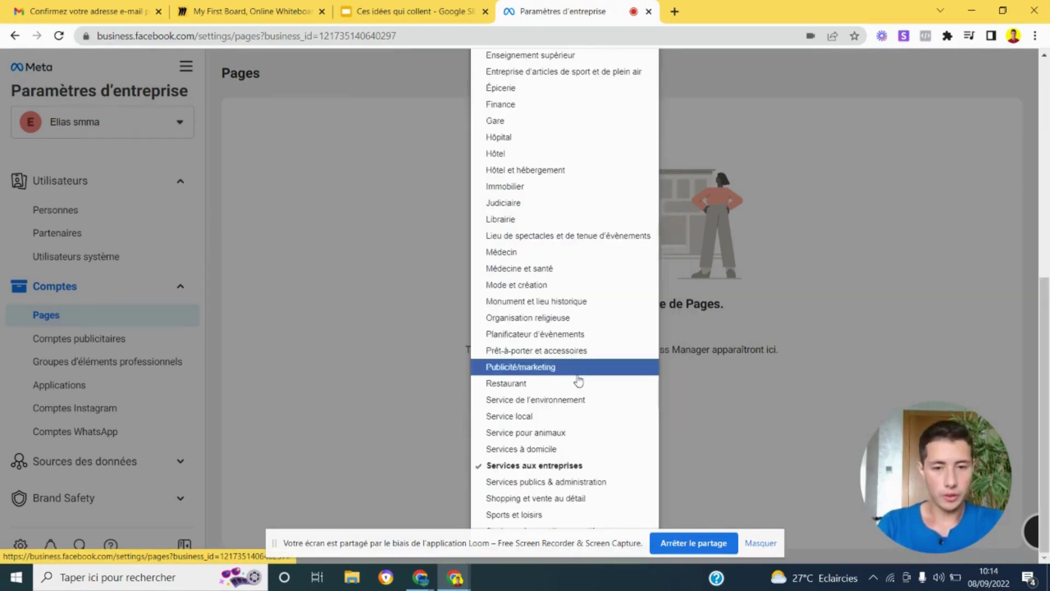
pyautogui.click(556, 366)
pyautogui.click(565, 244)
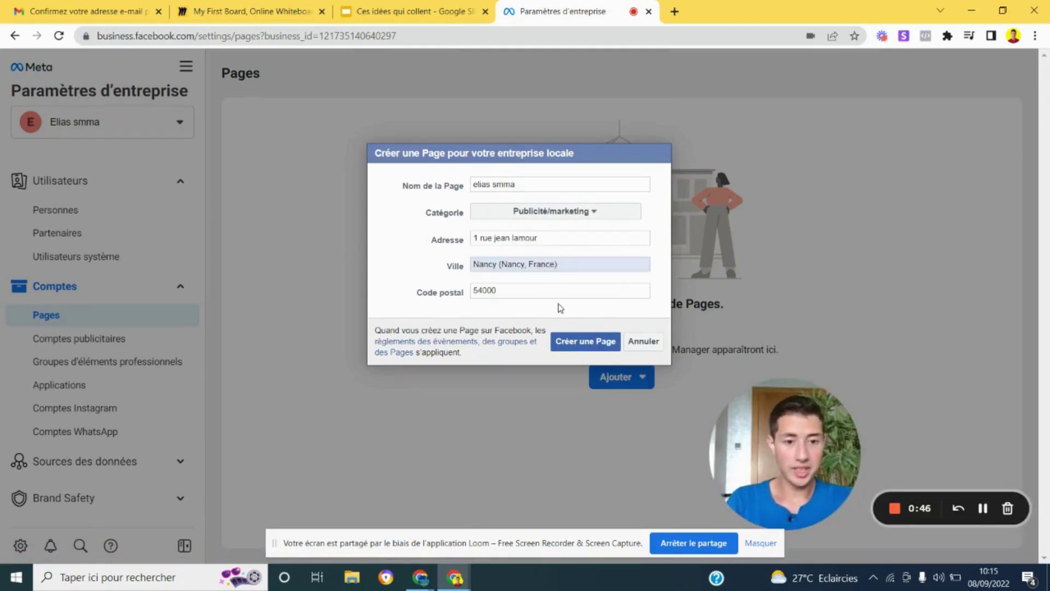
pyautogui.click(592, 350)
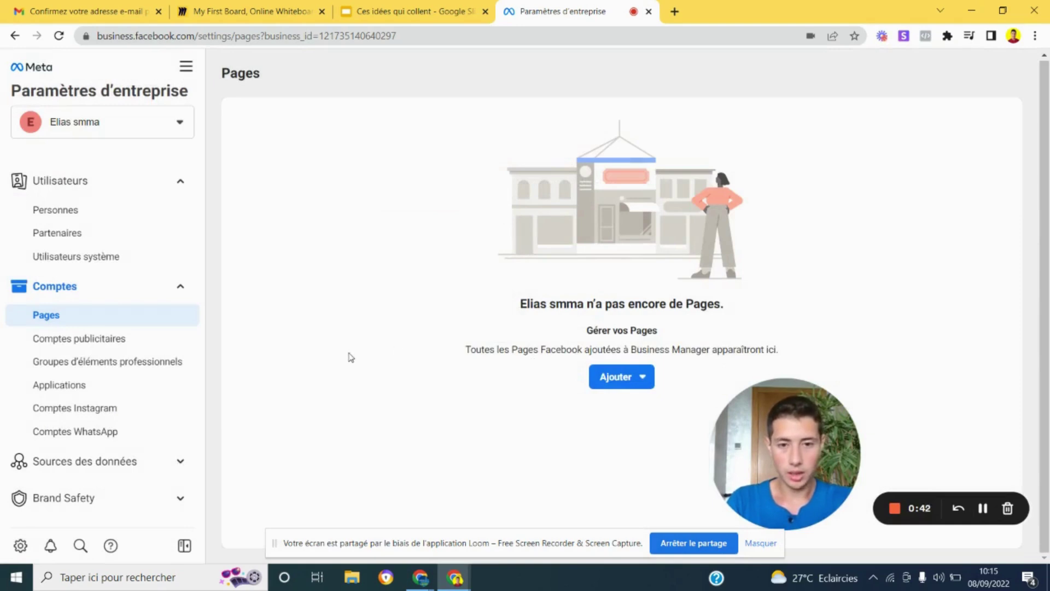
# Go to the ad accounts section and review the options for adding, requesting access to or creating an ad account
pyautogui.click(103, 347)
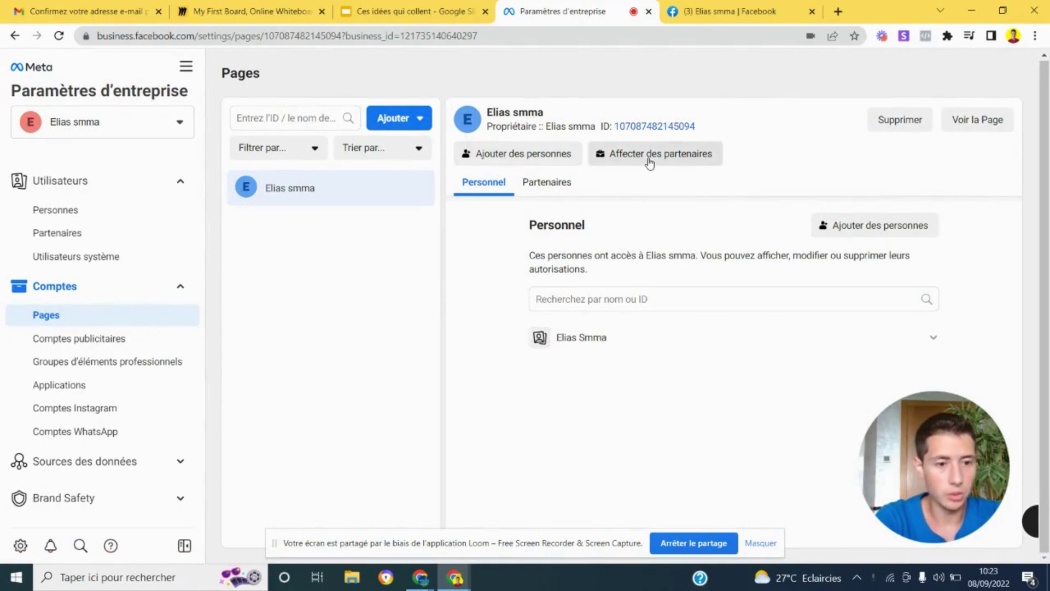
pyautogui.click(138, 340)
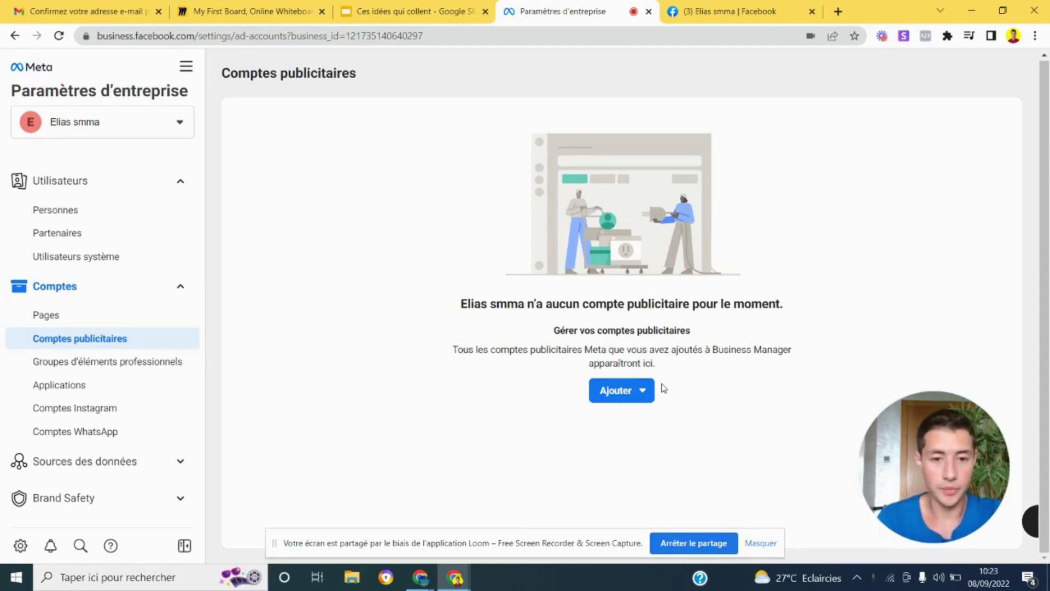
pyautogui.click(646, 391)
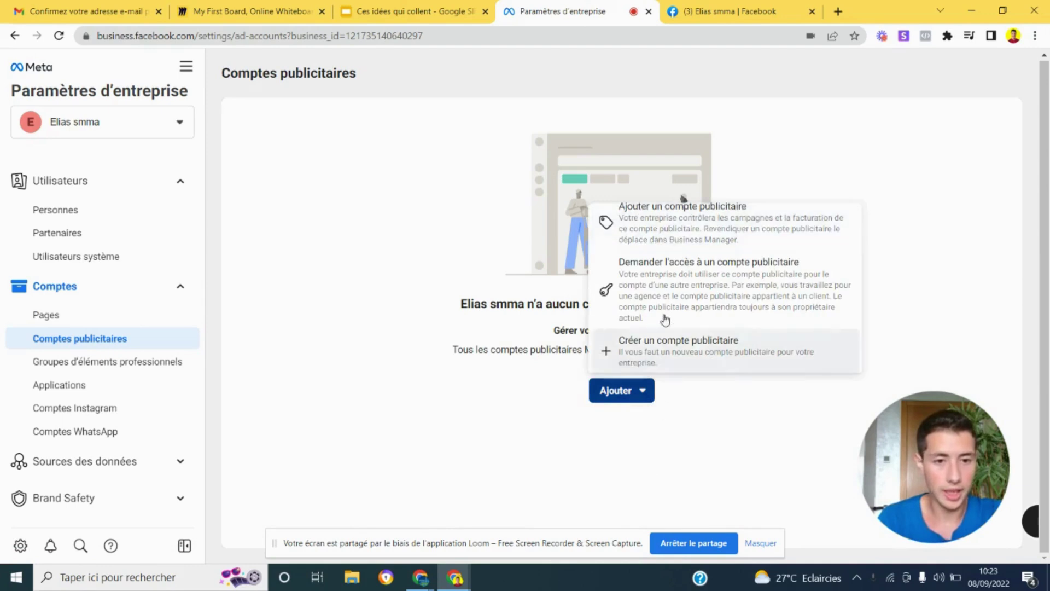
pyautogui.scroll(-1, 663, 281)
pyautogui.scroll(1, 664, 279)
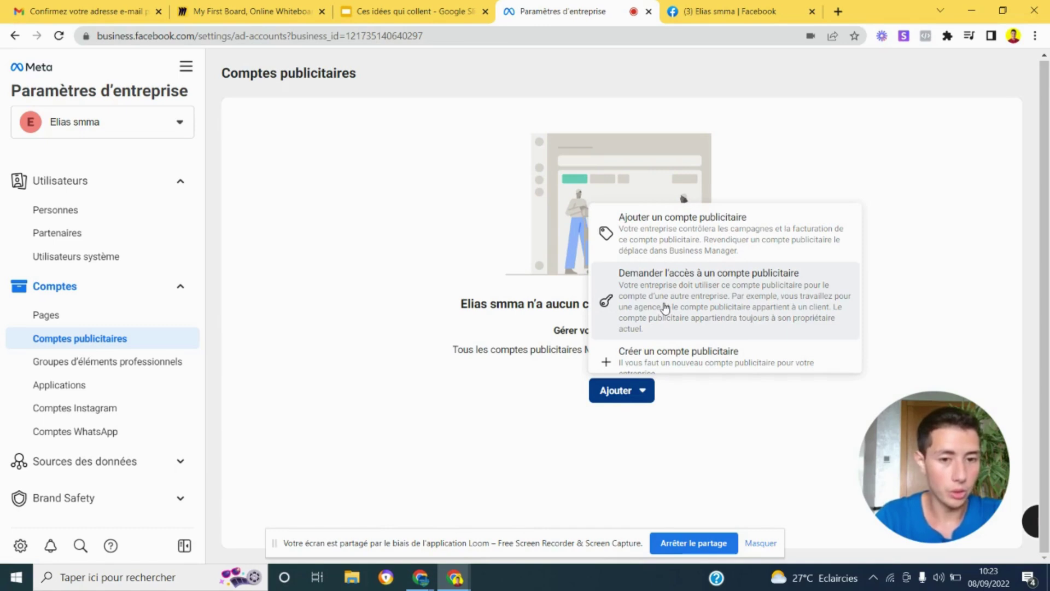
pyautogui.scroll(-1, 664, 317)
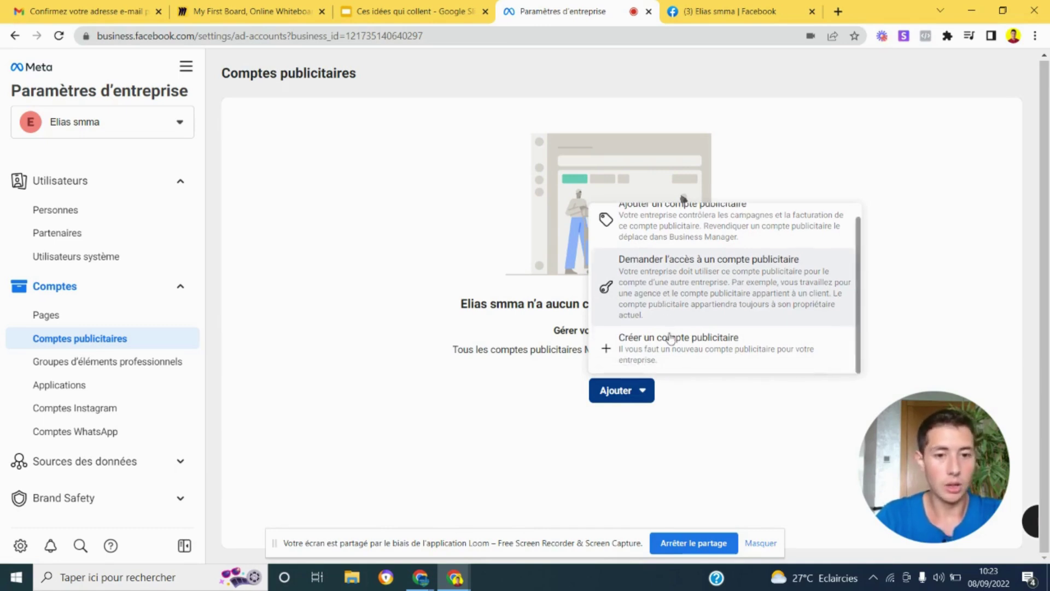
# Start creating a new ad account and name it comptepub1
pyautogui.click(607, 351)
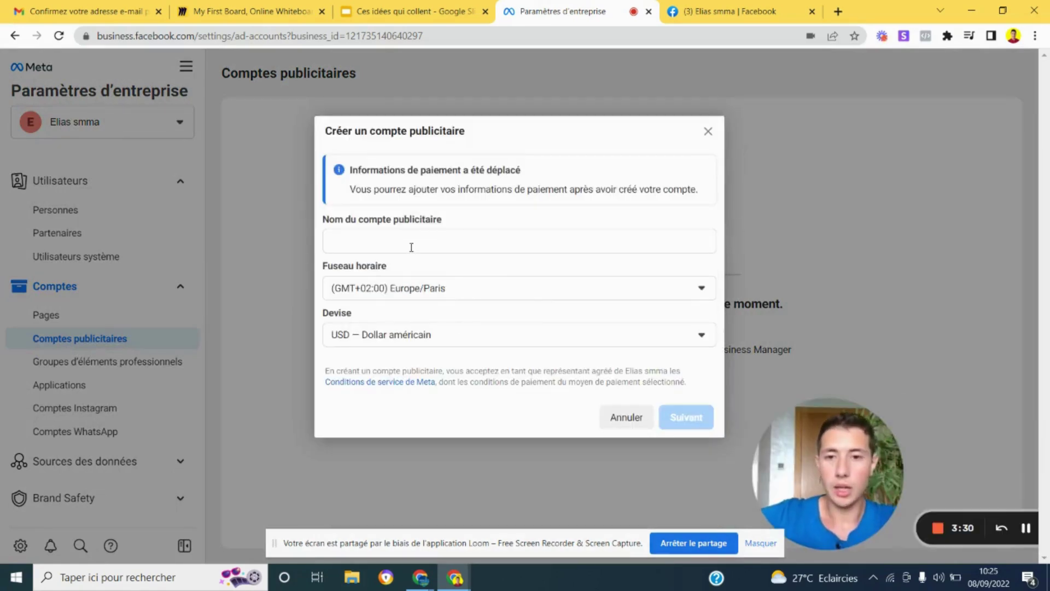
pyautogui.click(413, 241)
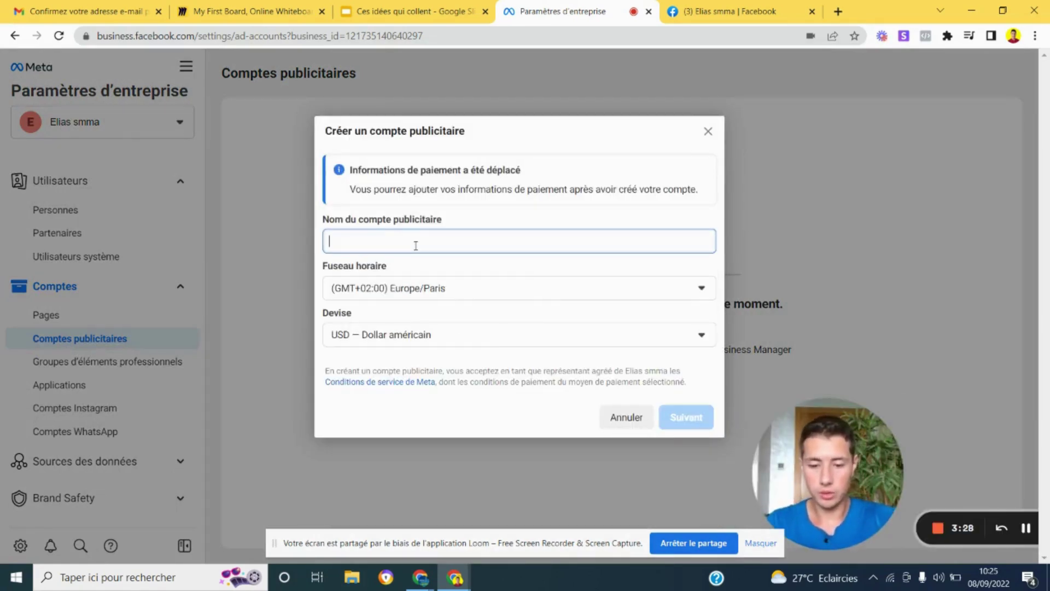
pyautogui.write('comptepub1')
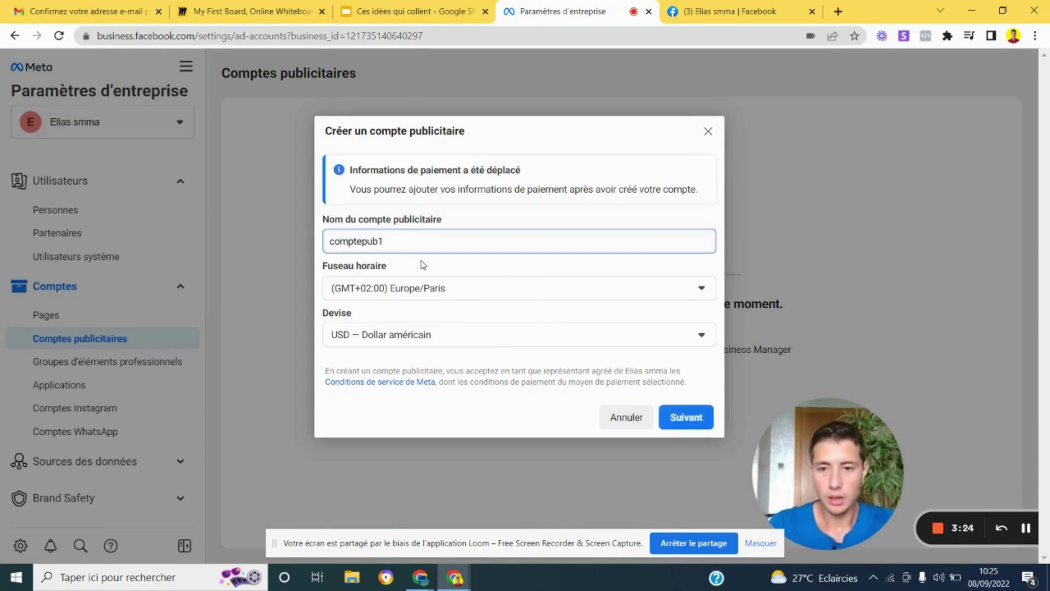
pyautogui.click(423, 265)
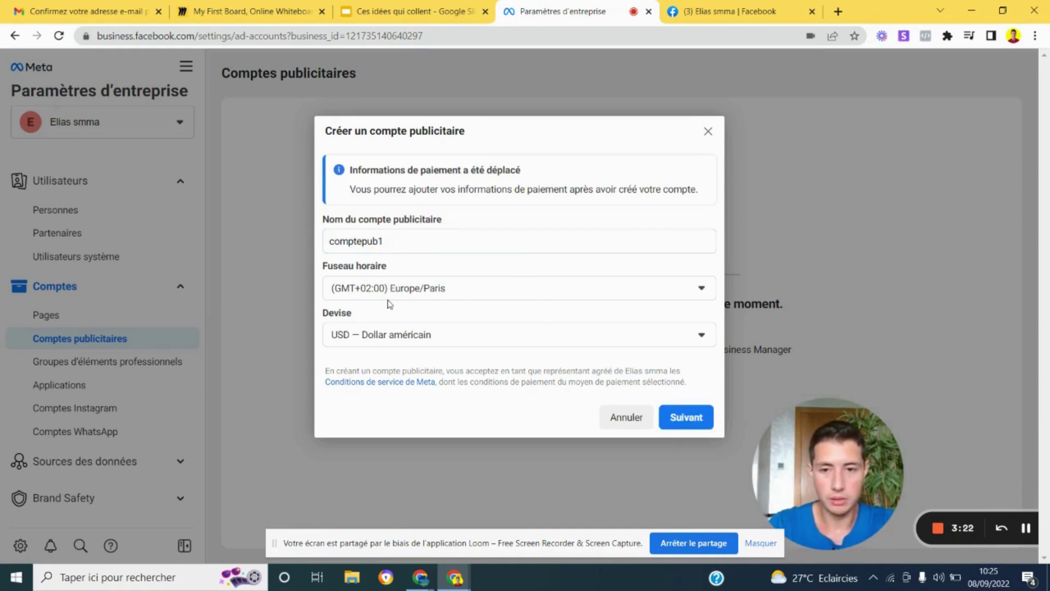
# Set the ad account's currency to EUR — Euro, assign it to the own business, and create the account
pyautogui.click(436, 336)
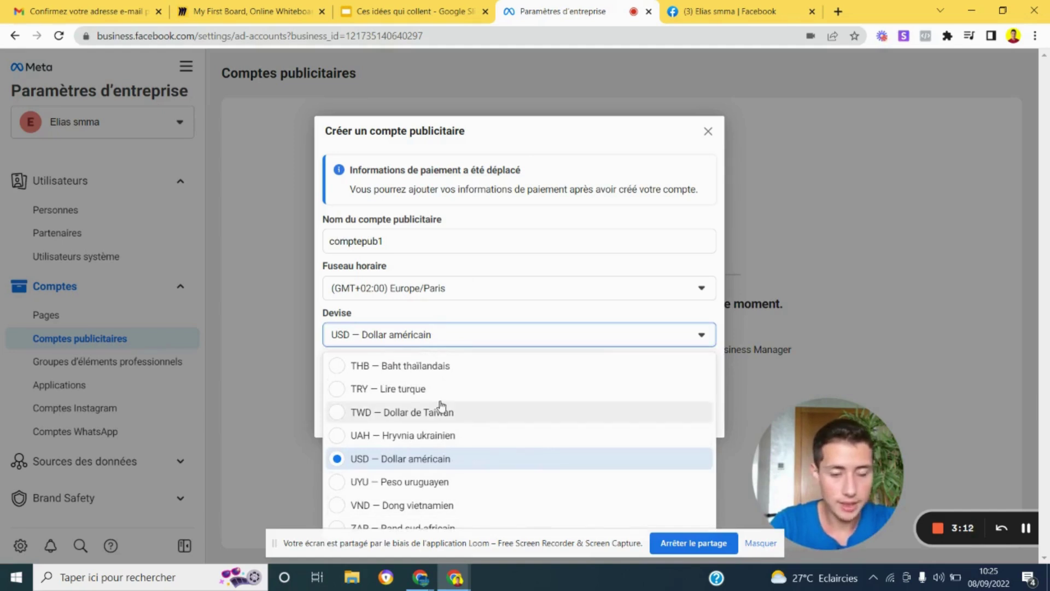
pyautogui.click(412, 337)
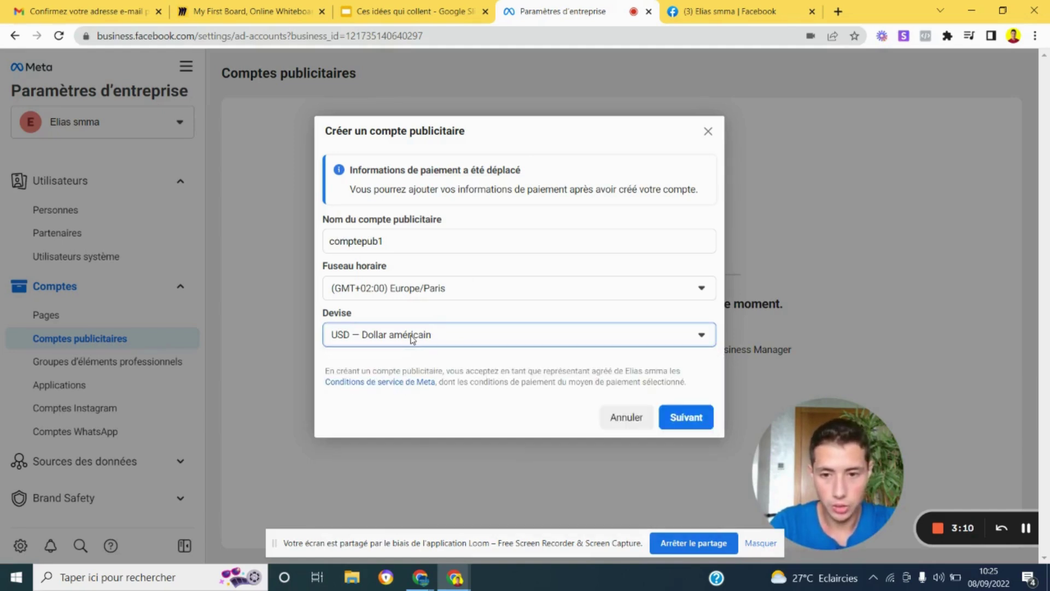
pyautogui.click(412, 338)
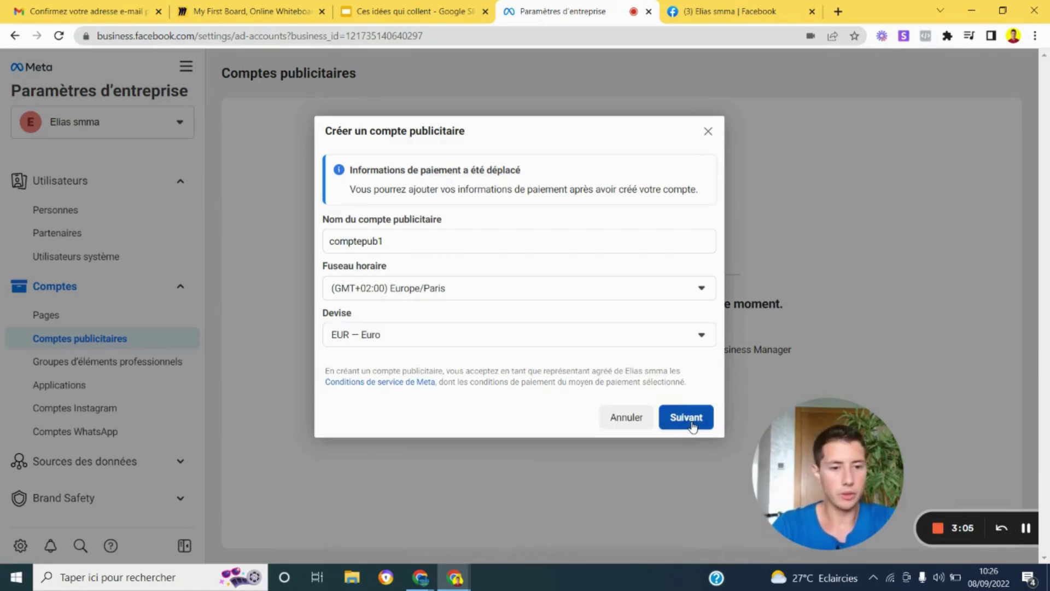
pyautogui.click(686, 418)
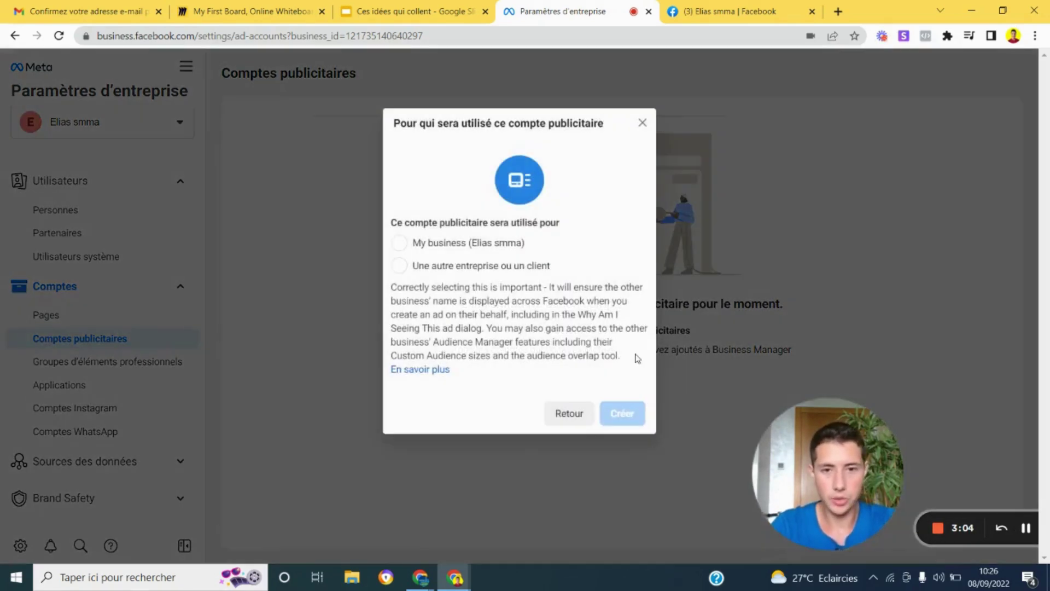
pyautogui.click(477, 248)
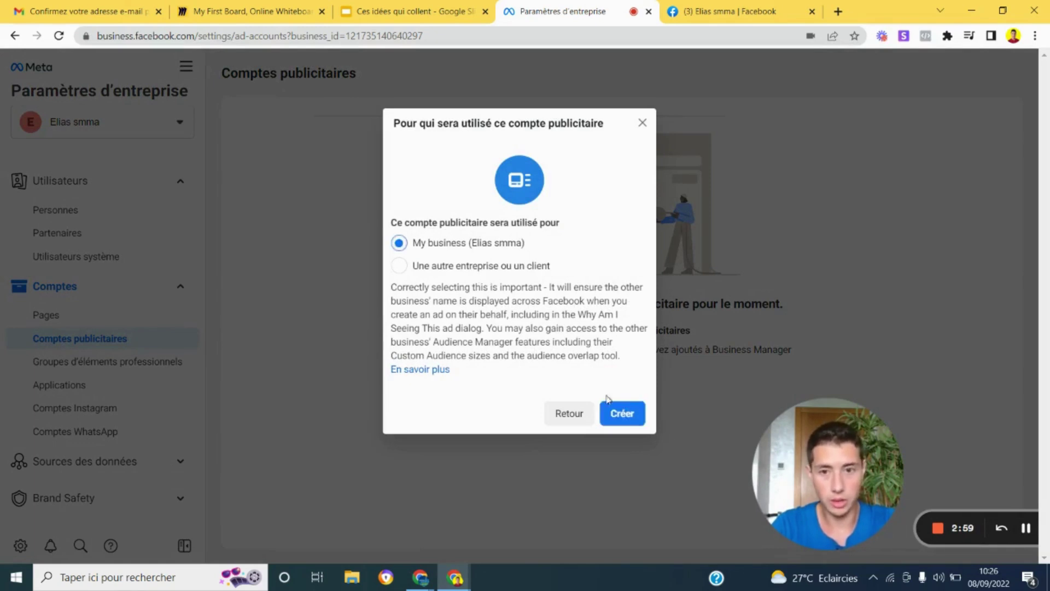
pyautogui.click(627, 415)
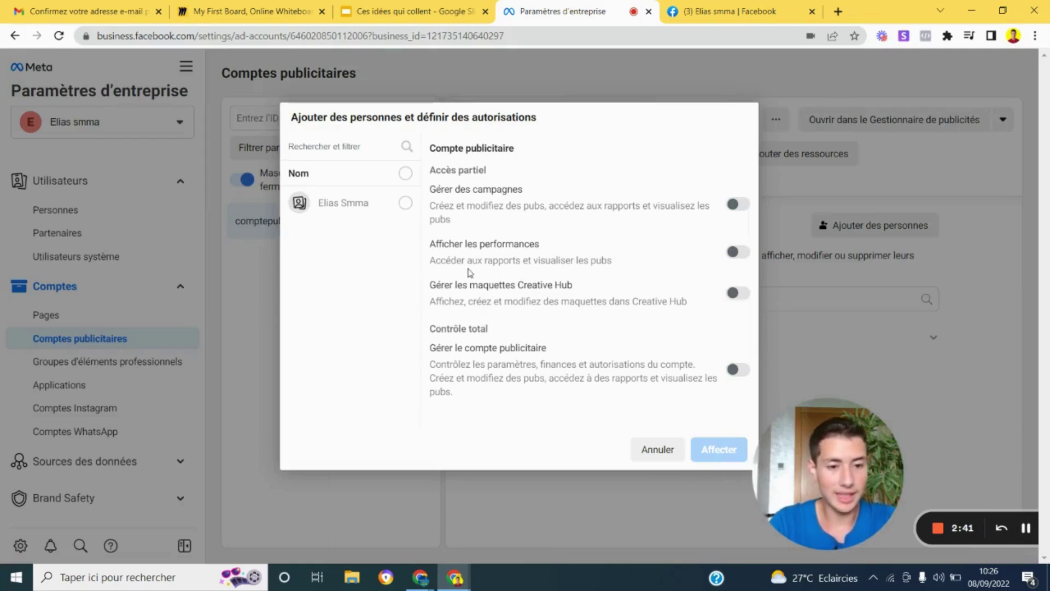
# Select the listed person, grant full control with "Gérer le compte publicitaire", and assign them to the ad account
pyautogui.click(406, 203)
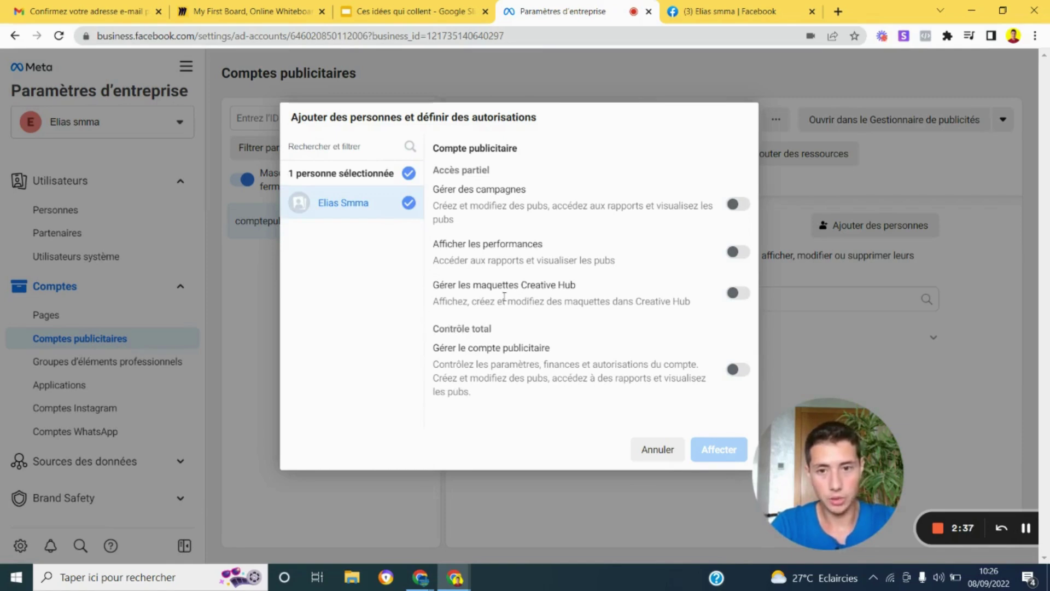
pyautogui.click(747, 208)
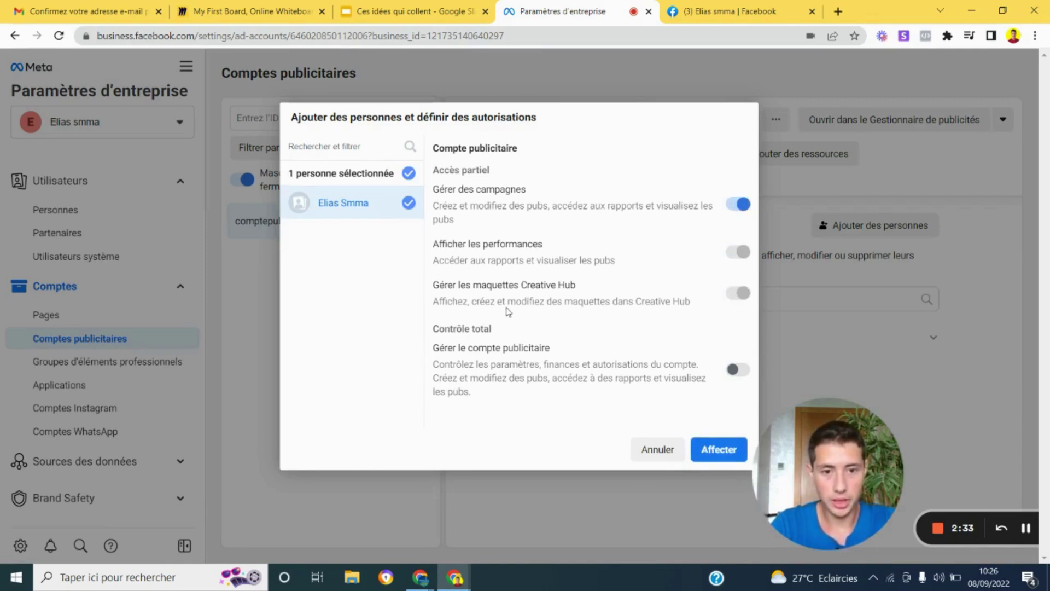
pyautogui.click(737, 374)
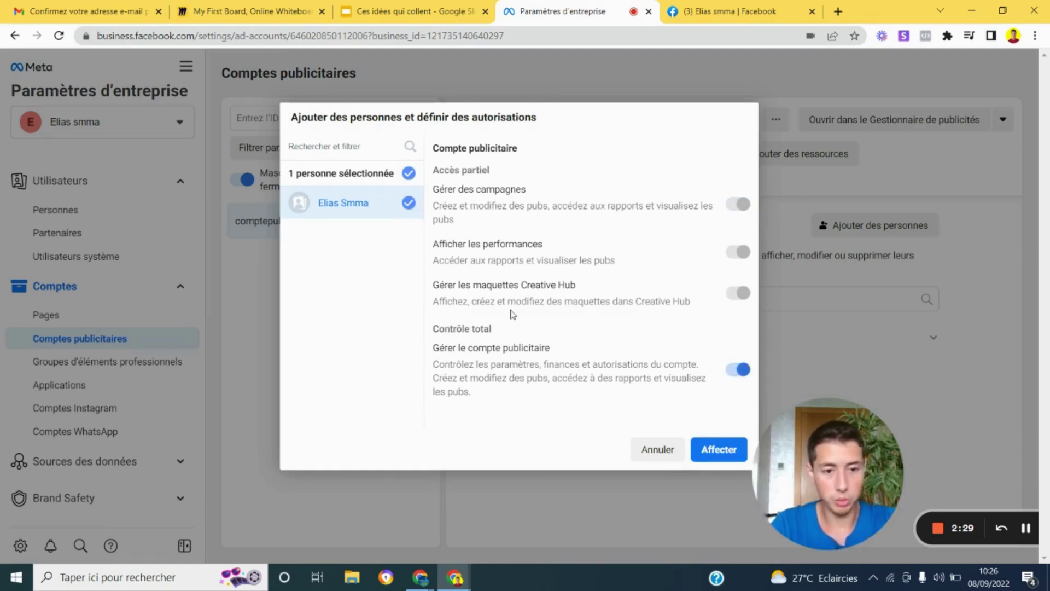
pyautogui.click(364, 151)
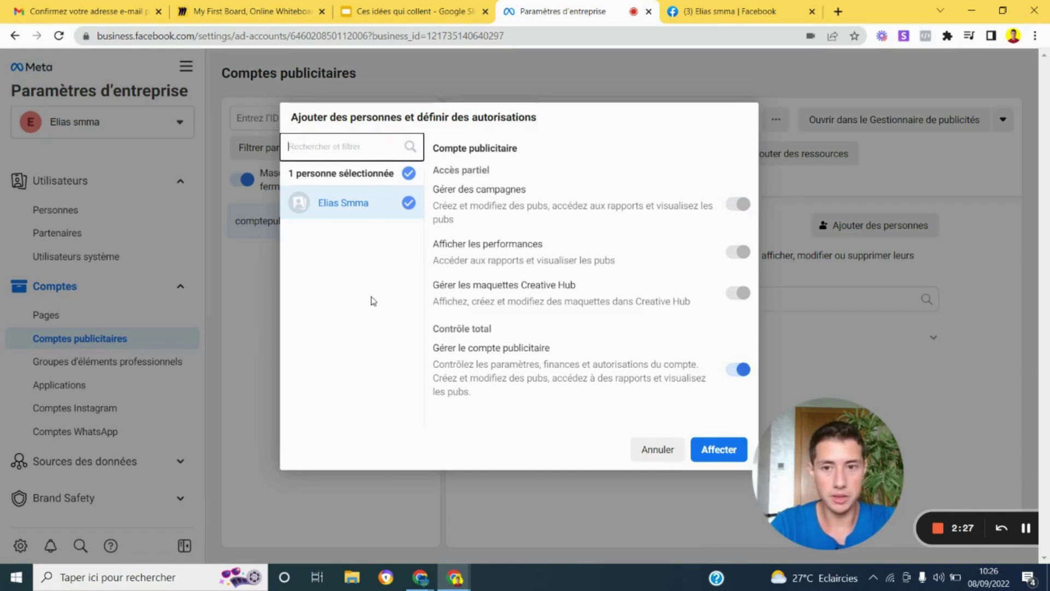
pyautogui.click(723, 455)
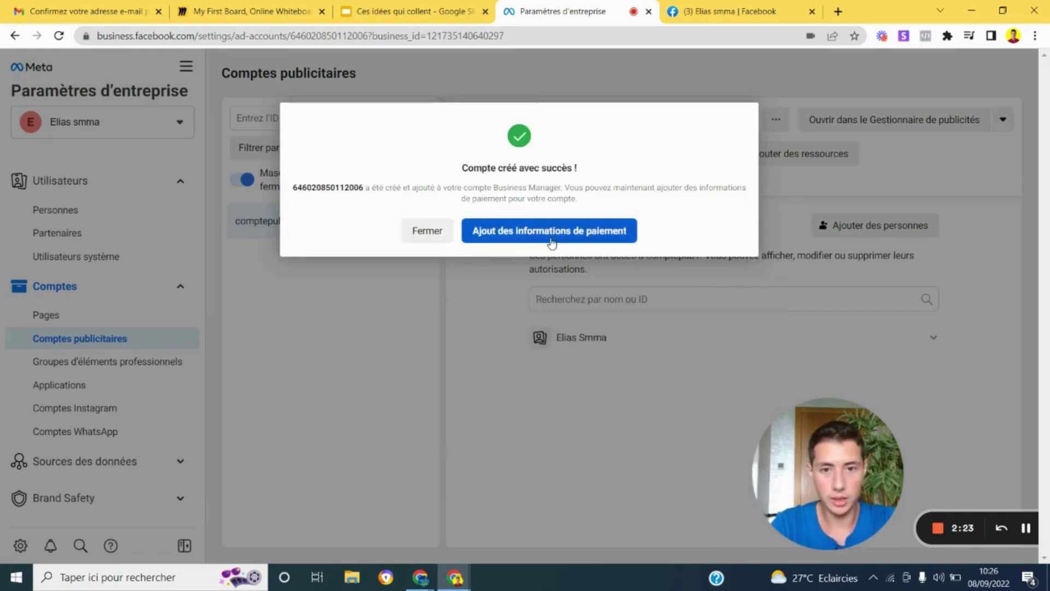
# Review the ad account's payment setup up to the debit or credit card form, and close it without entering card details
pyautogui.click(504, 235)
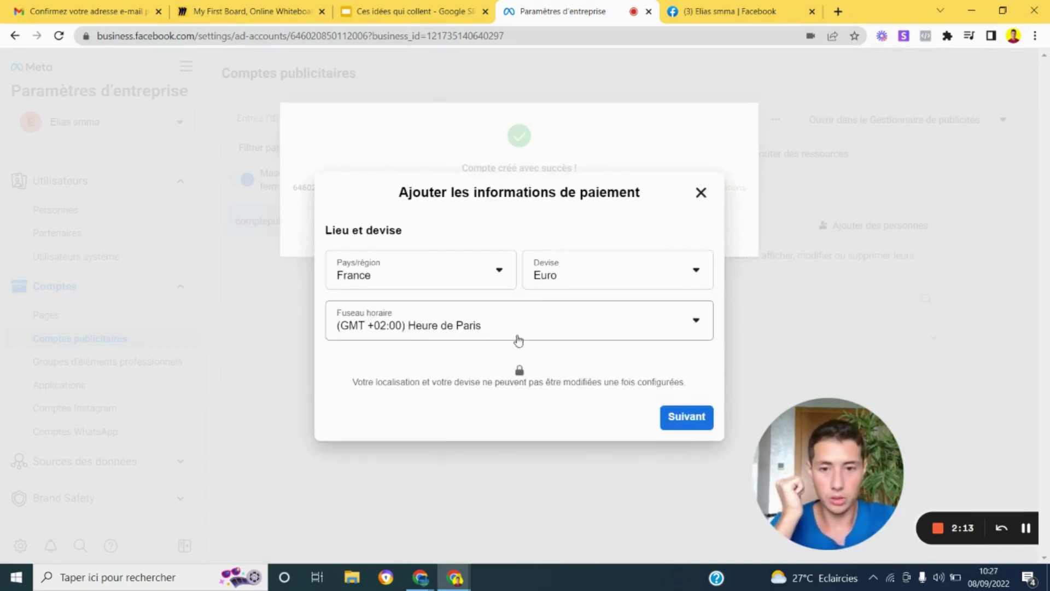
pyautogui.click(687, 418)
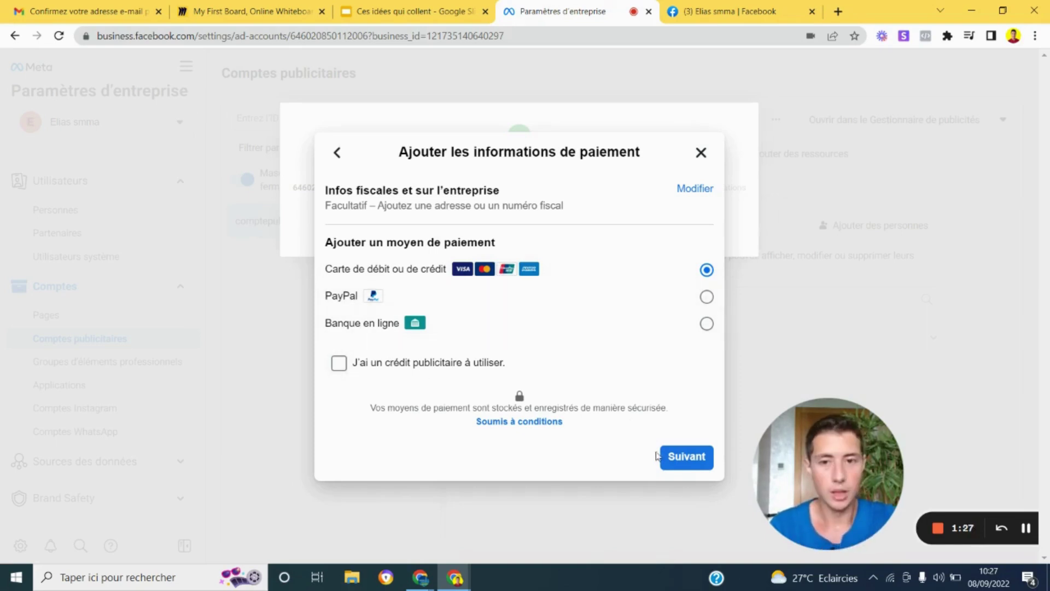
pyautogui.click(671, 466)
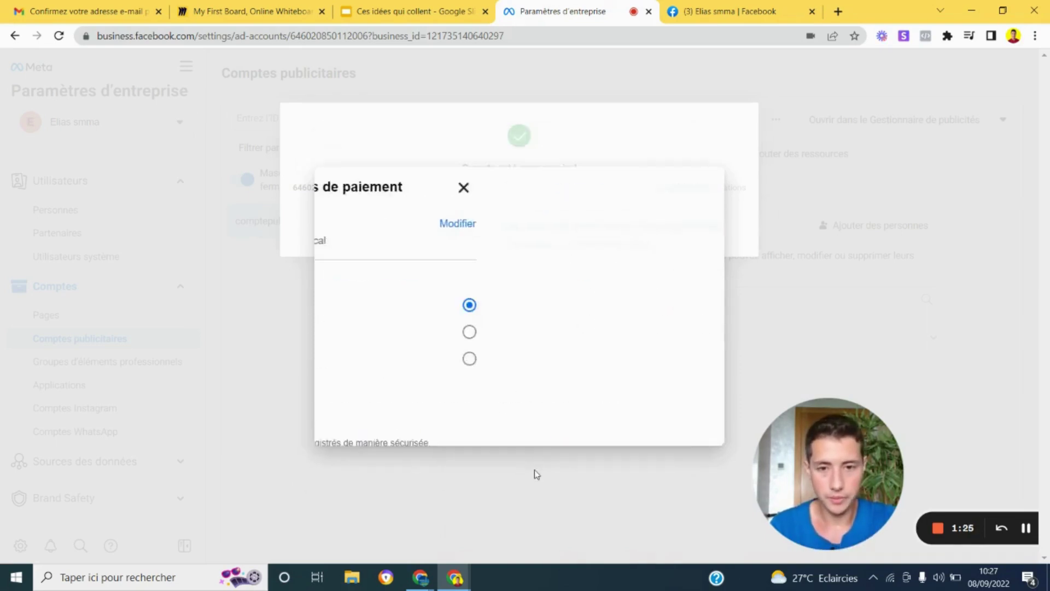
pyautogui.click(500, 243)
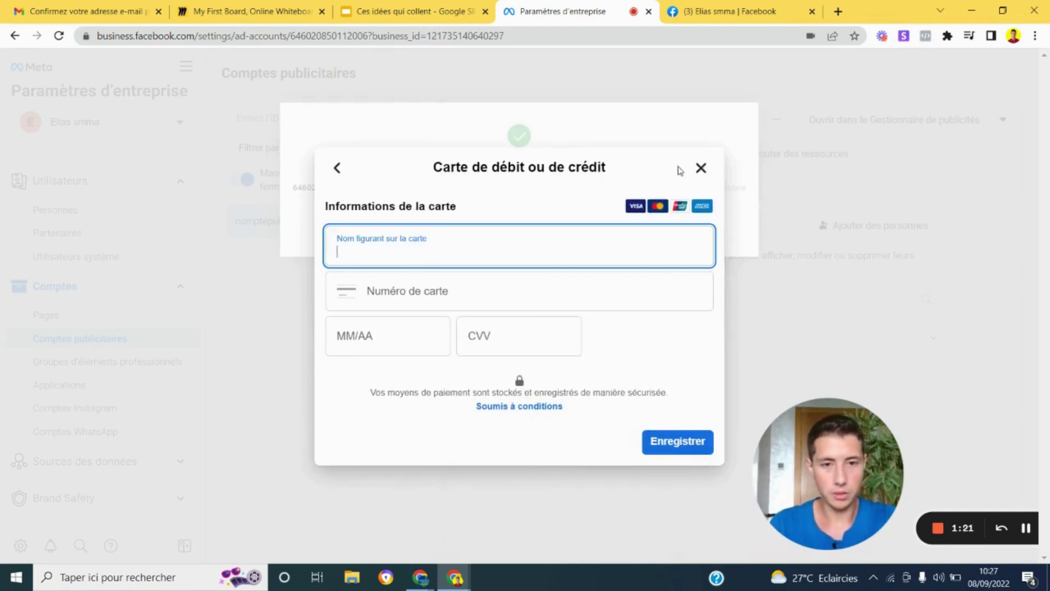
pyautogui.click(700, 168)
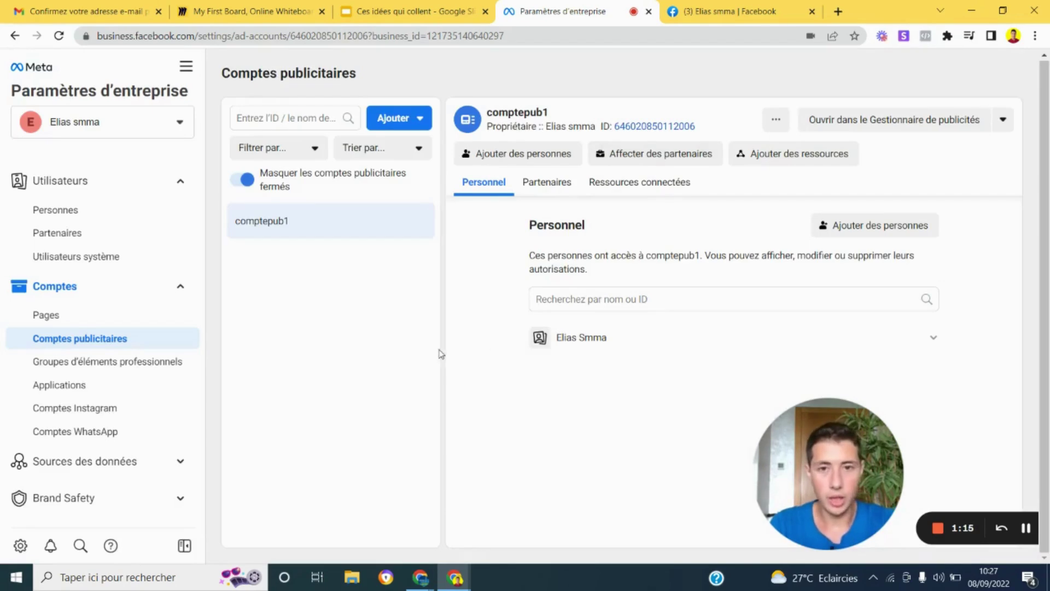
# Review the options for adding people and assigning partners to comptepub1, and point out the ad account's ID
pyautogui.click(511, 162)
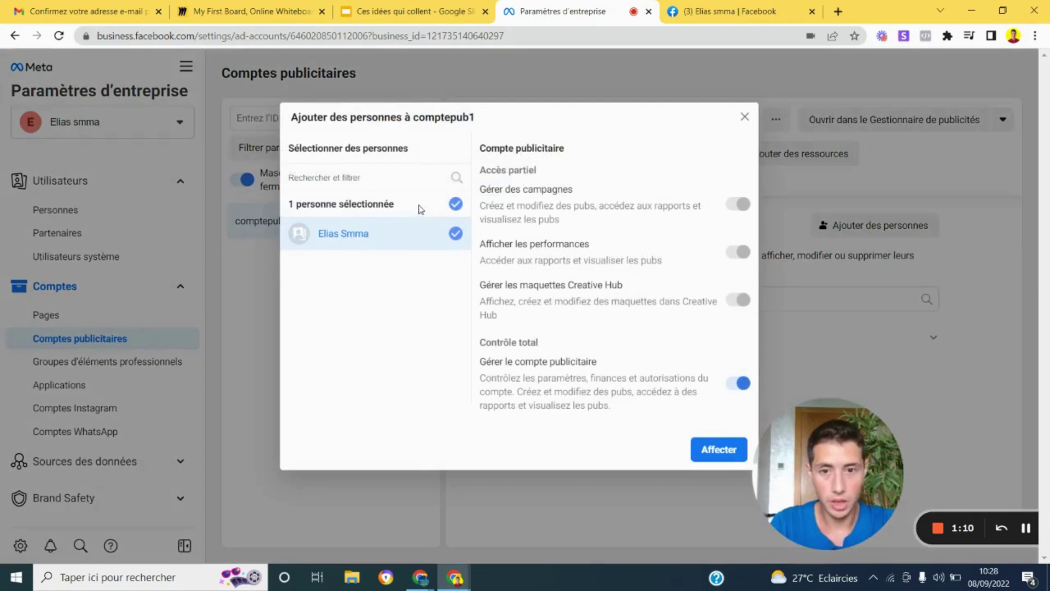
pyautogui.click(397, 179)
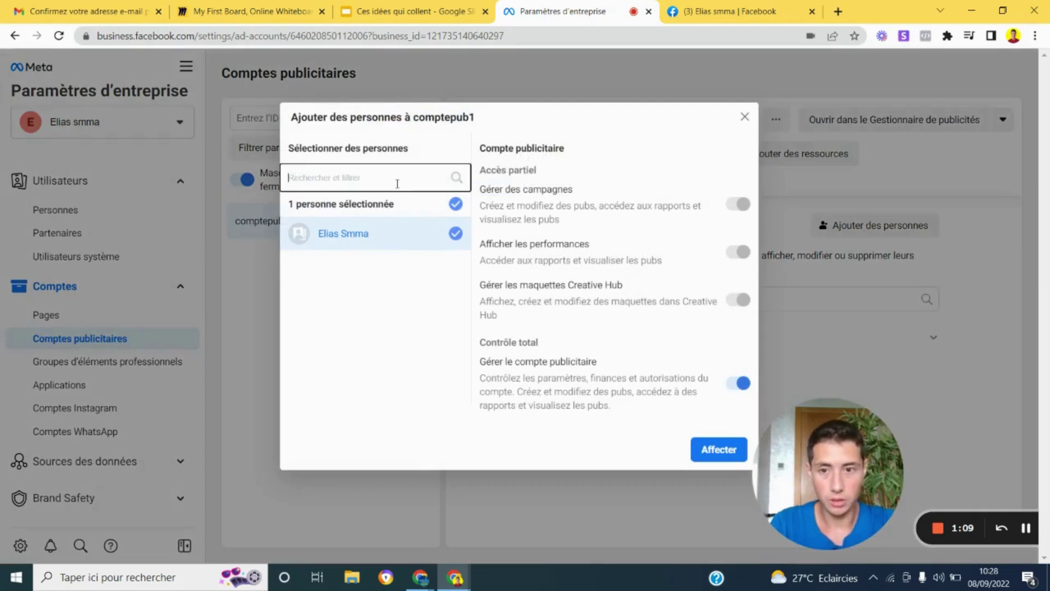
pyautogui.click(586, 171)
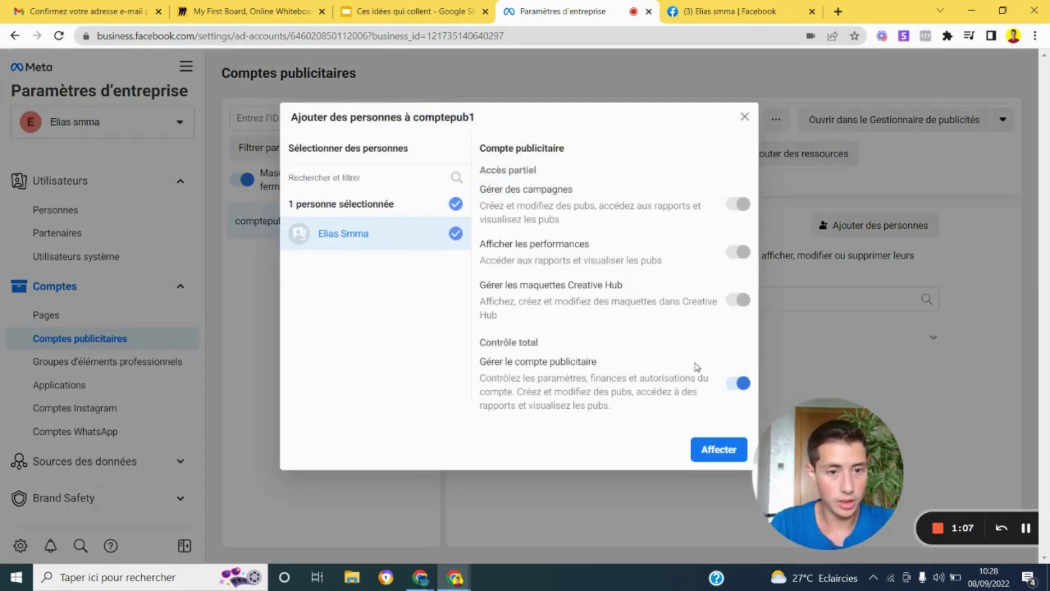
pyautogui.click(746, 117)
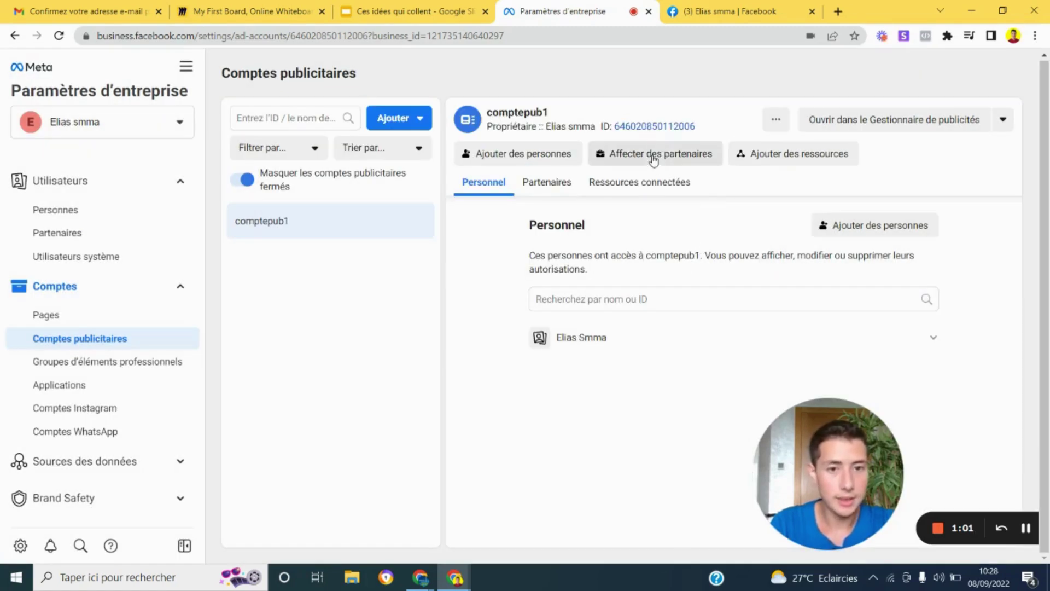
pyautogui.click(680, 156)
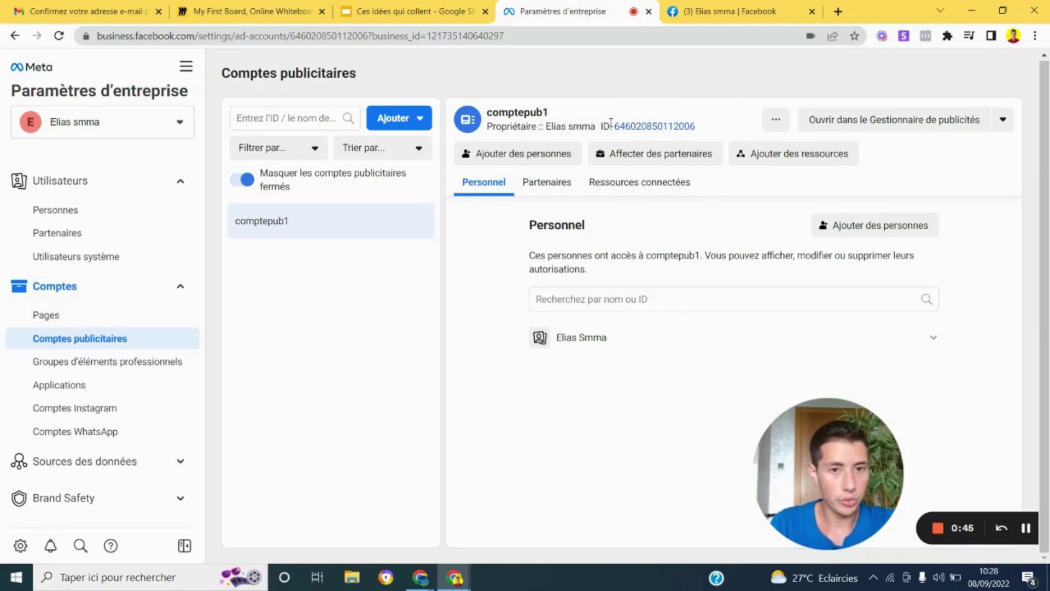
pyautogui.moveTo(613, 125); pyautogui.dragTo(708, 133)
pyautogui.click(708, 137)
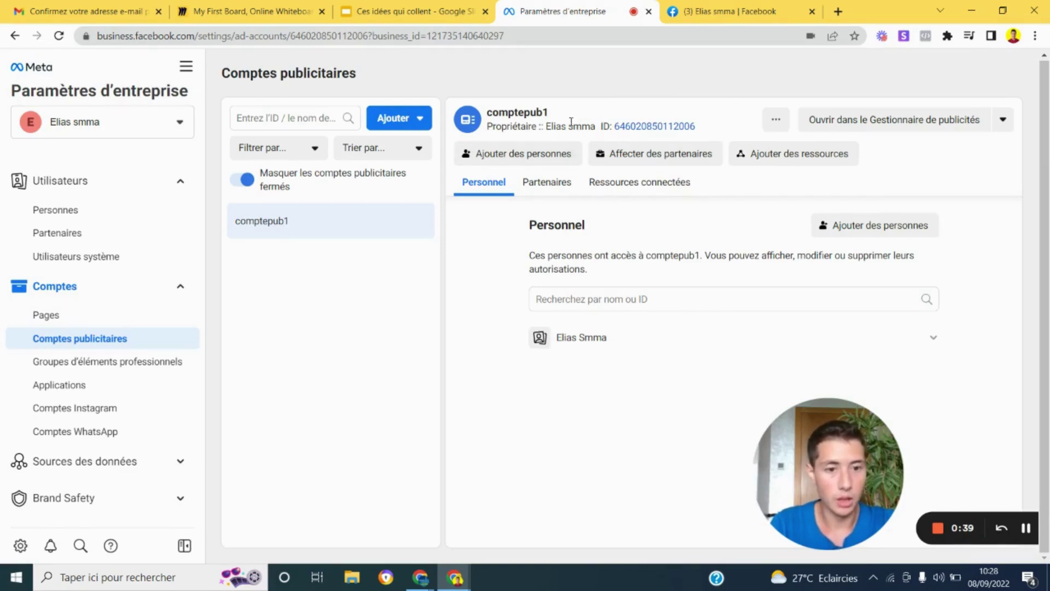
# Look through the business asset groups, WhatsApp accounts and Instagram accounts sections, and return to the ad accounts
pyautogui.click(132, 361)
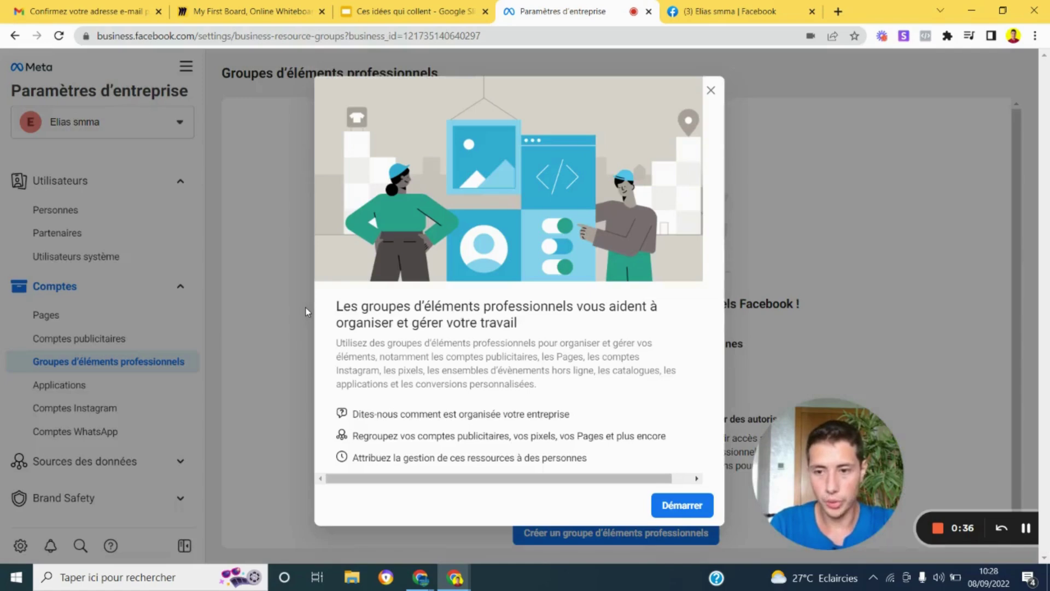
pyautogui.click(658, 516)
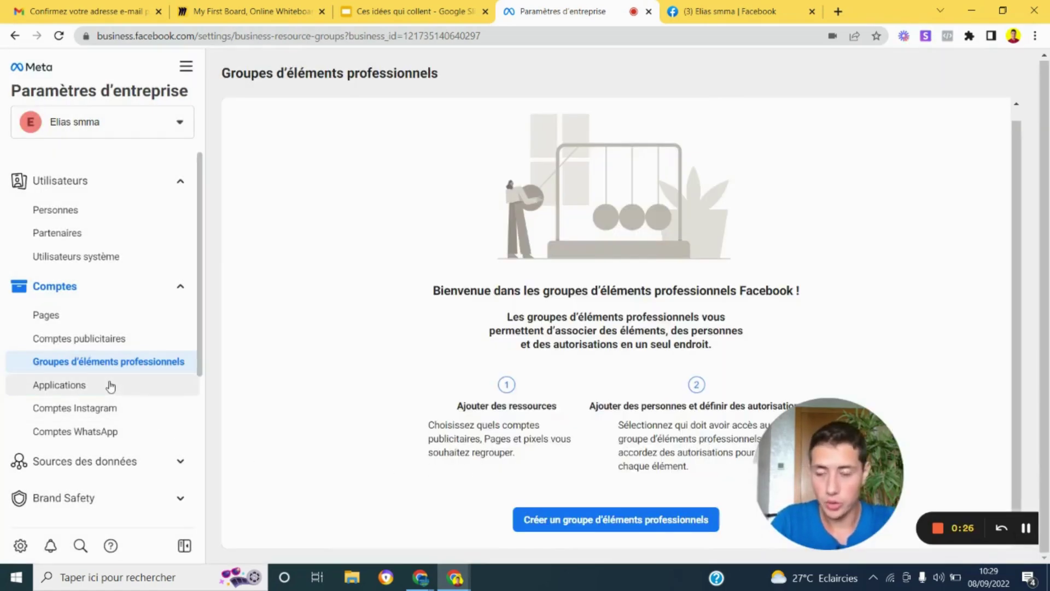
pyautogui.scroll(-1, 110, 387)
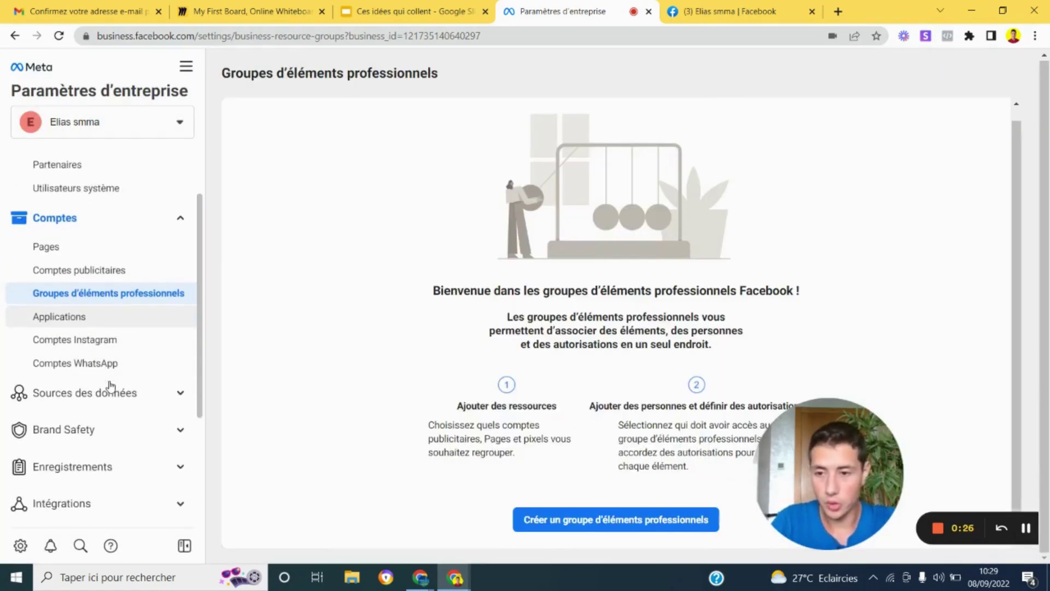
pyautogui.click(99, 356)
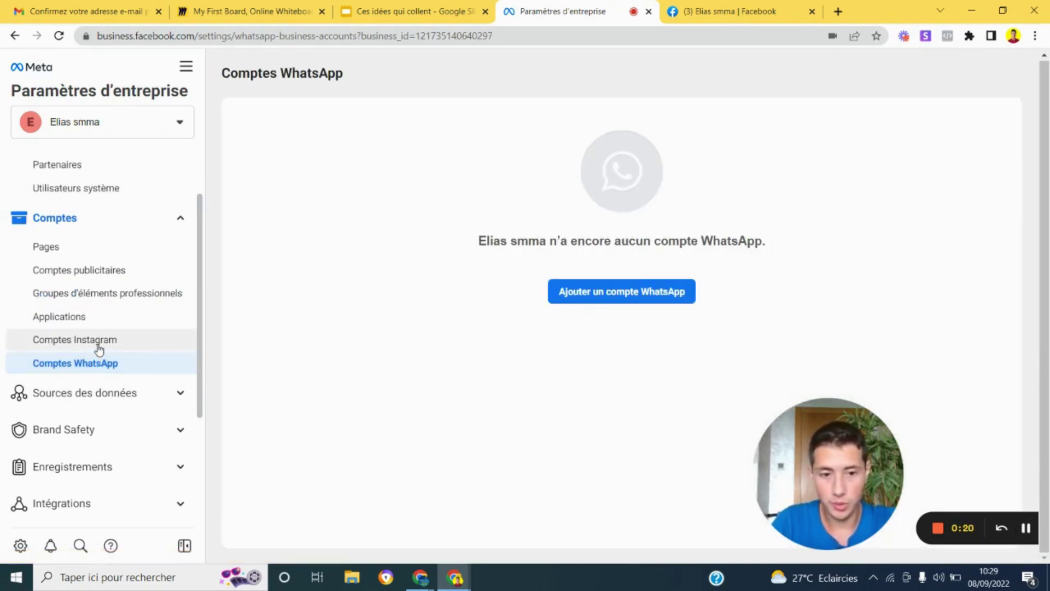
pyautogui.click(97, 347)
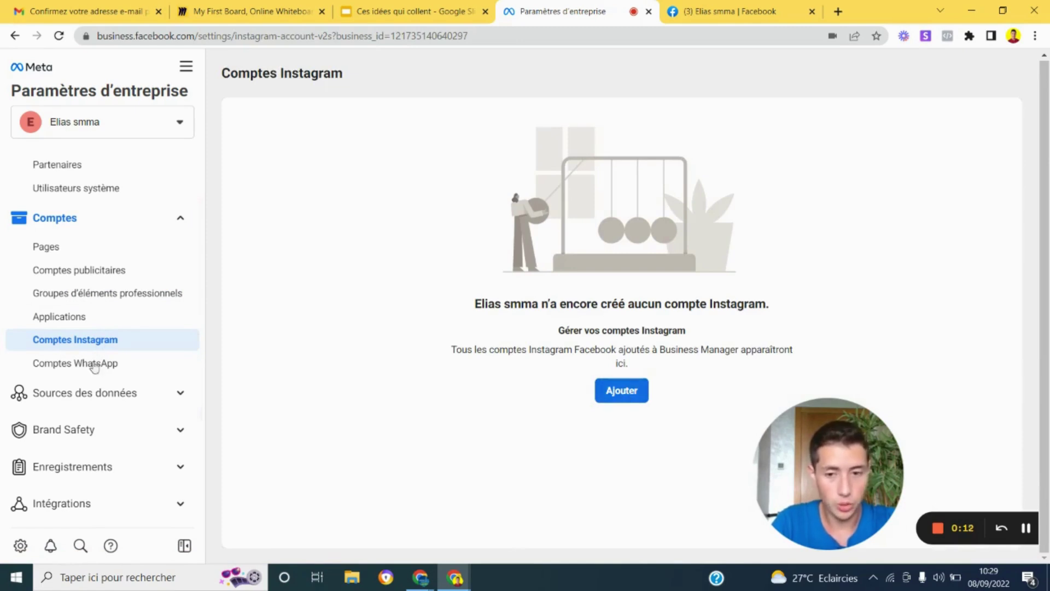
pyautogui.scroll(2, 87, 303)
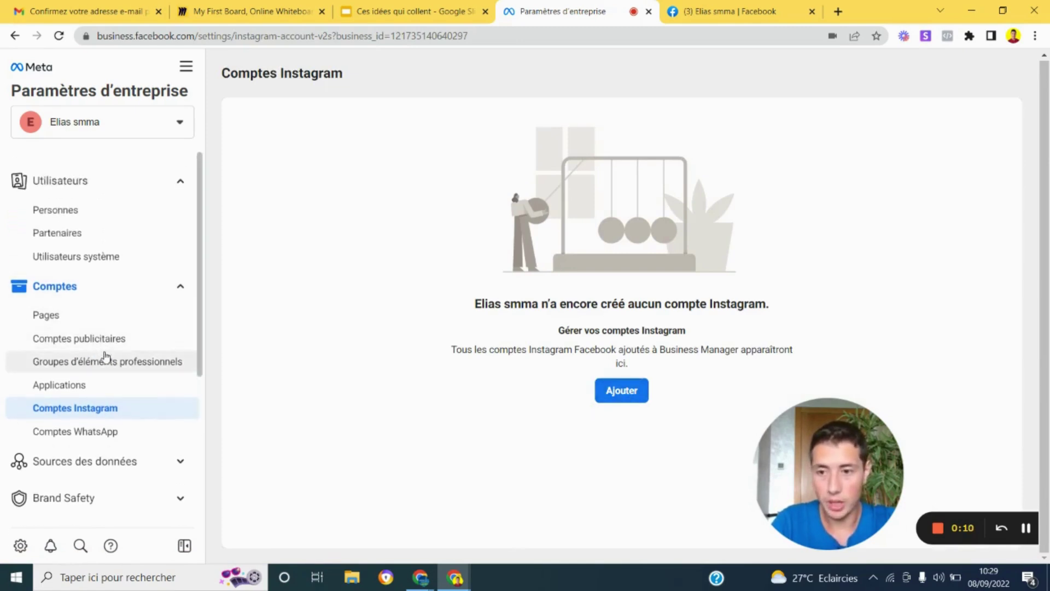
pyautogui.click(105, 339)
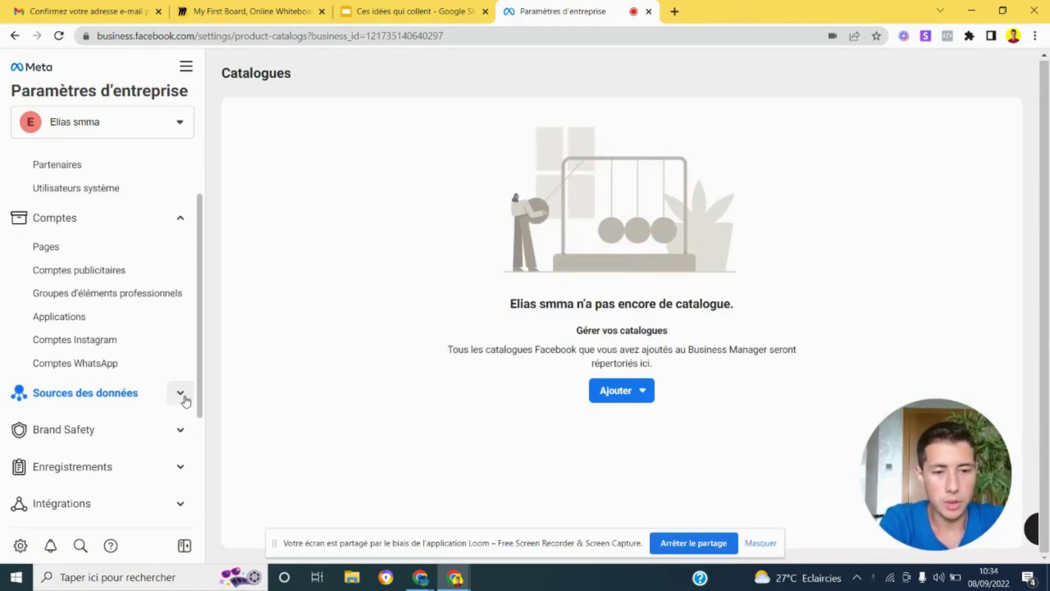
# Expand the data sources, go to the Pixels section and start adding a new pixel
pyautogui.click(182, 395)
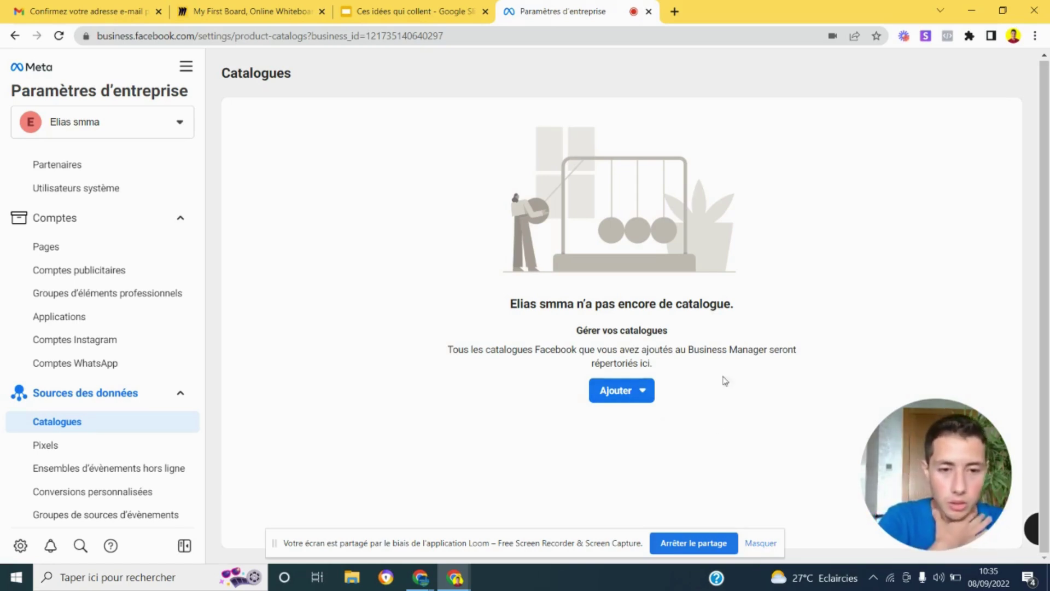
pyautogui.click(131, 448)
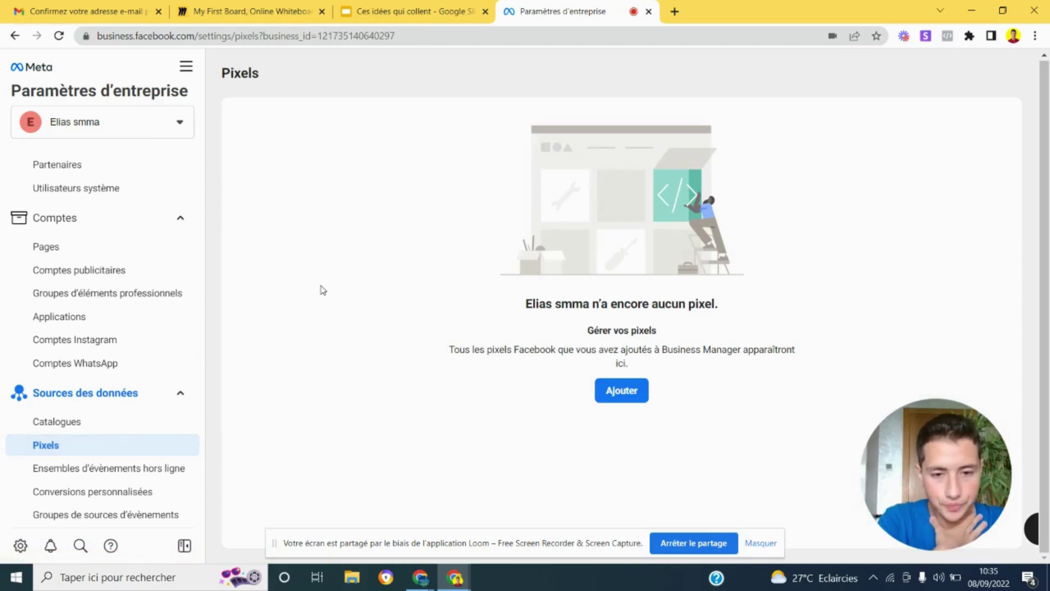
pyautogui.click(627, 395)
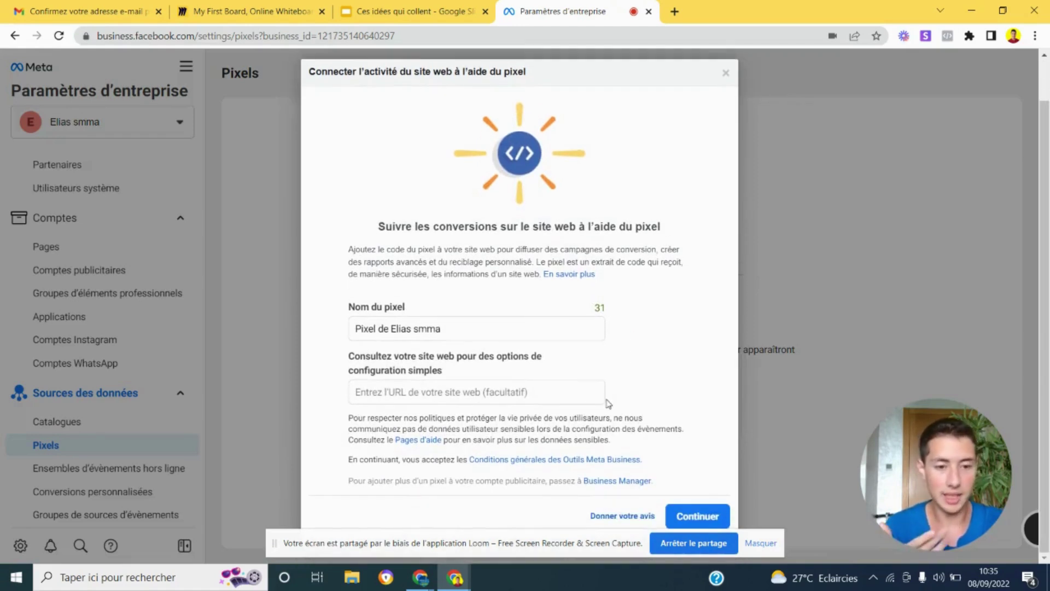
# Name the new pixel Pixel1, create it, and choose to configure it now
pyautogui.moveTo(378, 329); pyautogui.dragTo(455, 332)
pyautogui.press('BackSpace')
pyautogui.press('BackSpace')
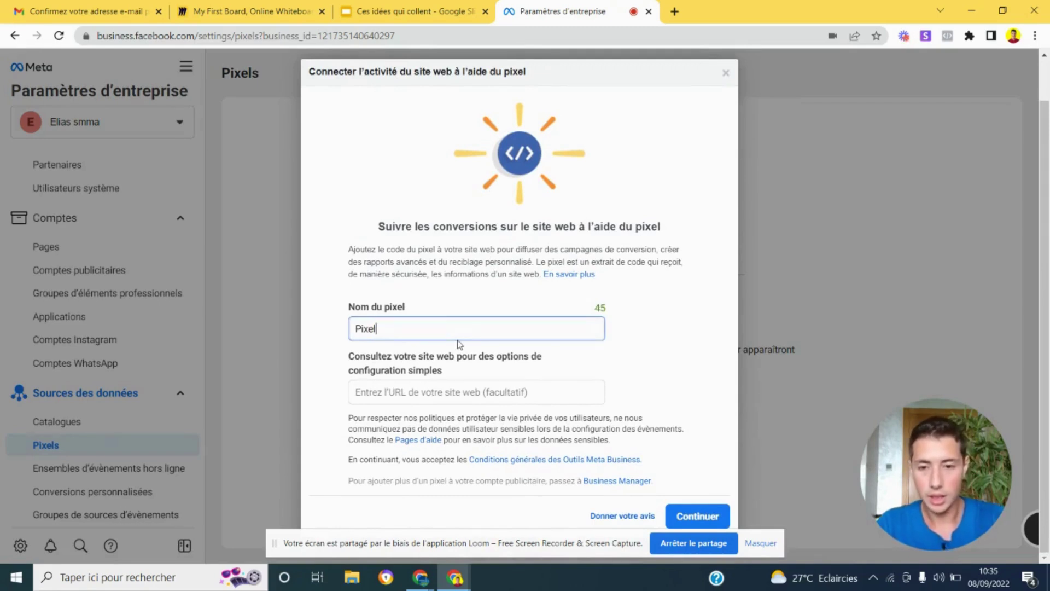
pyautogui.write('1')
pyautogui.press('Tab')
pyautogui.click(672, 518)
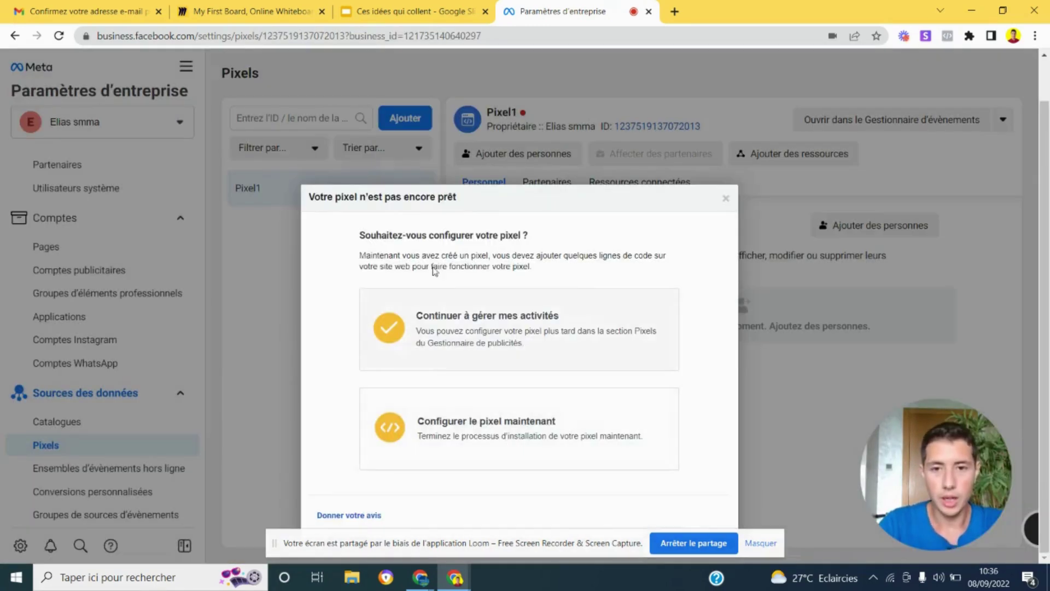
pyautogui.click(475, 446)
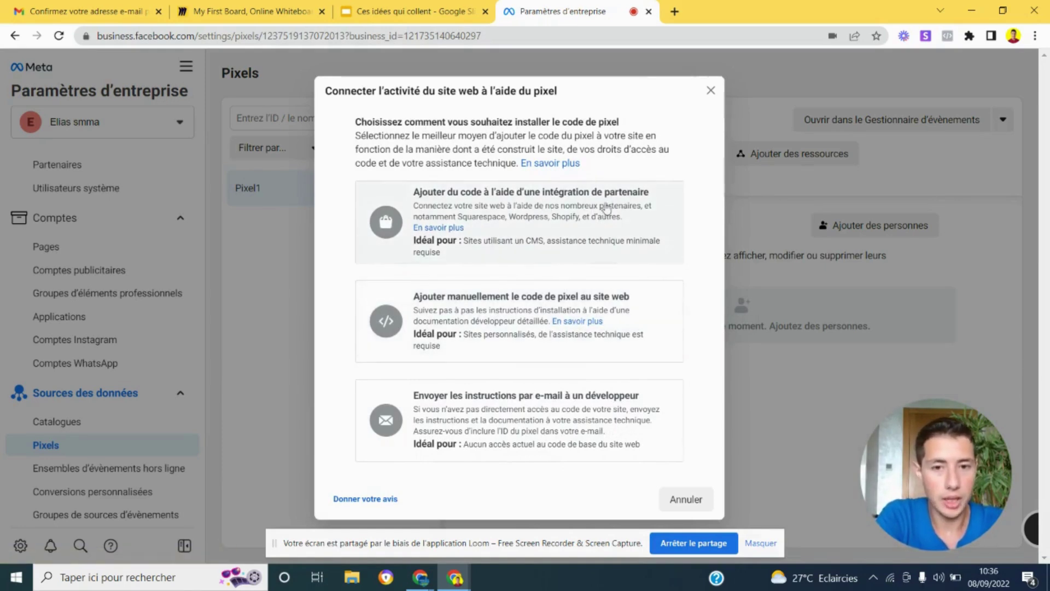
# Choose to install the pixel code through a partner integration and look through the list of available partners
pyautogui.click(527, 218)
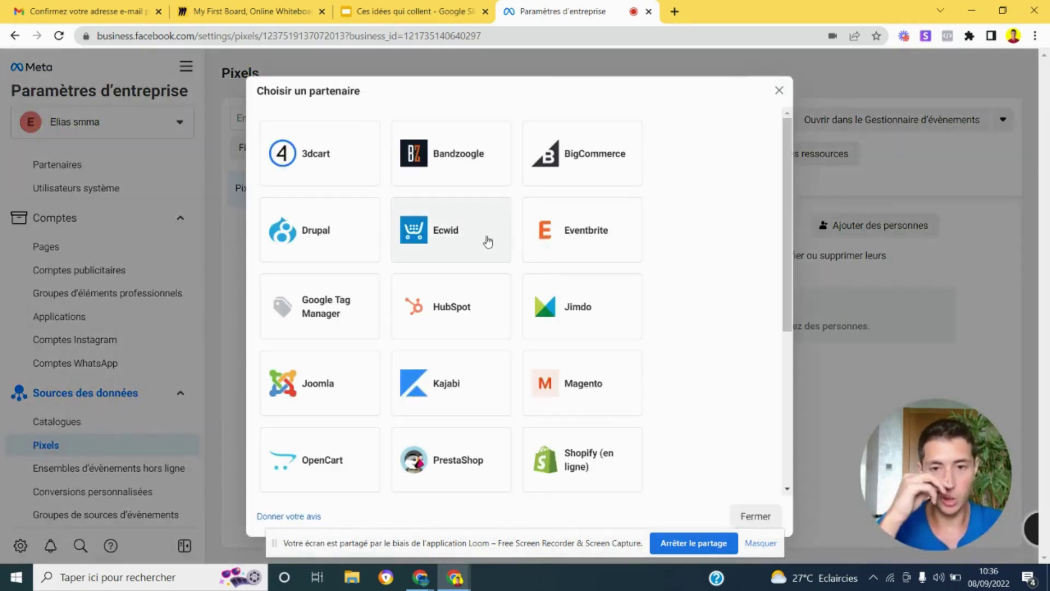
pyautogui.scroll(-2, 480, 262)
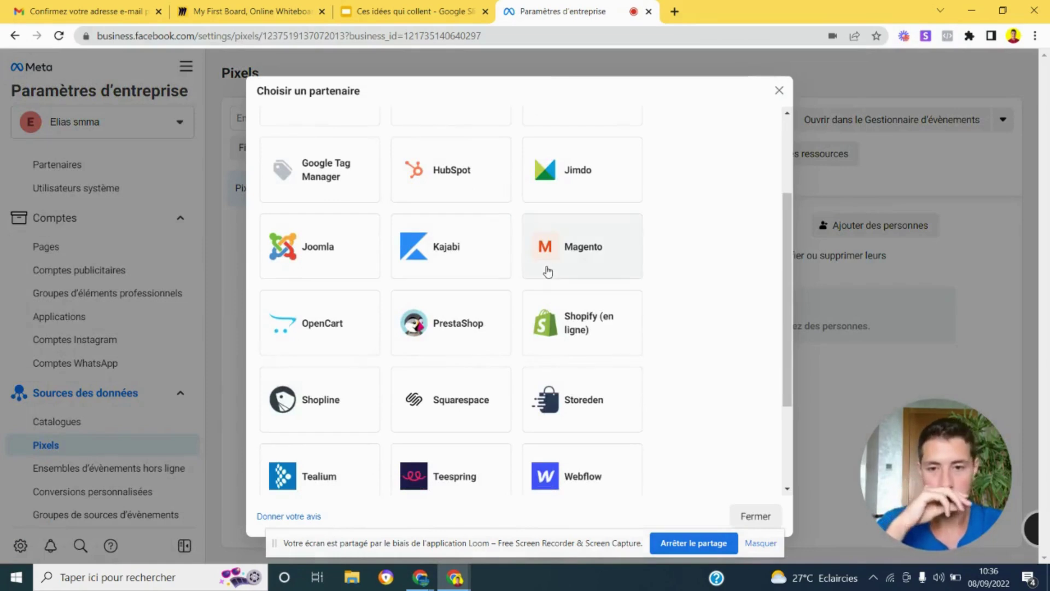
pyautogui.scroll(-1, 346, 306)
pyautogui.scroll(-2, 349, 305)
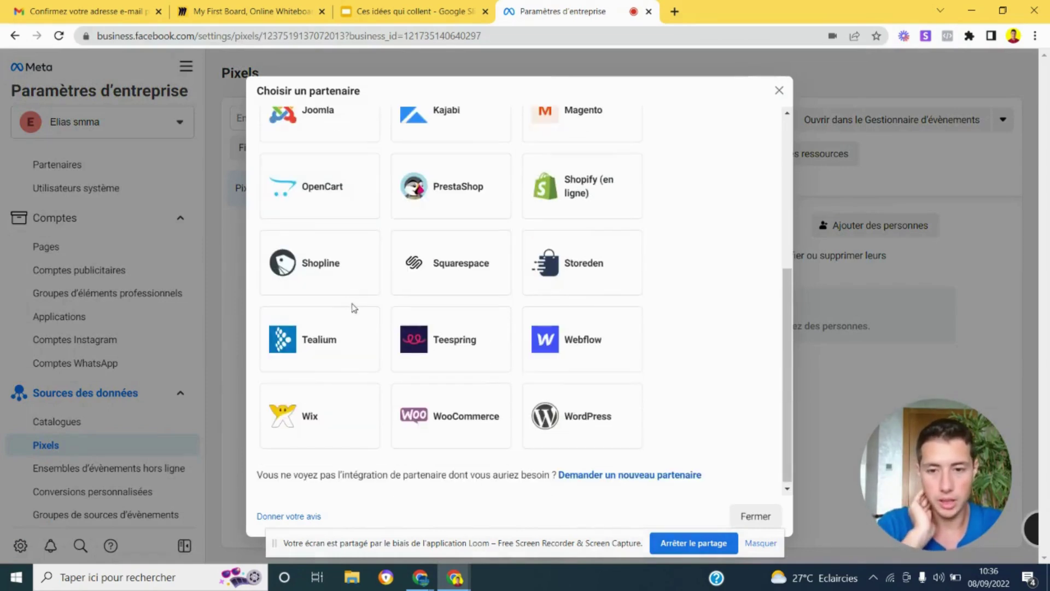
pyautogui.scroll(5, 600, 204)
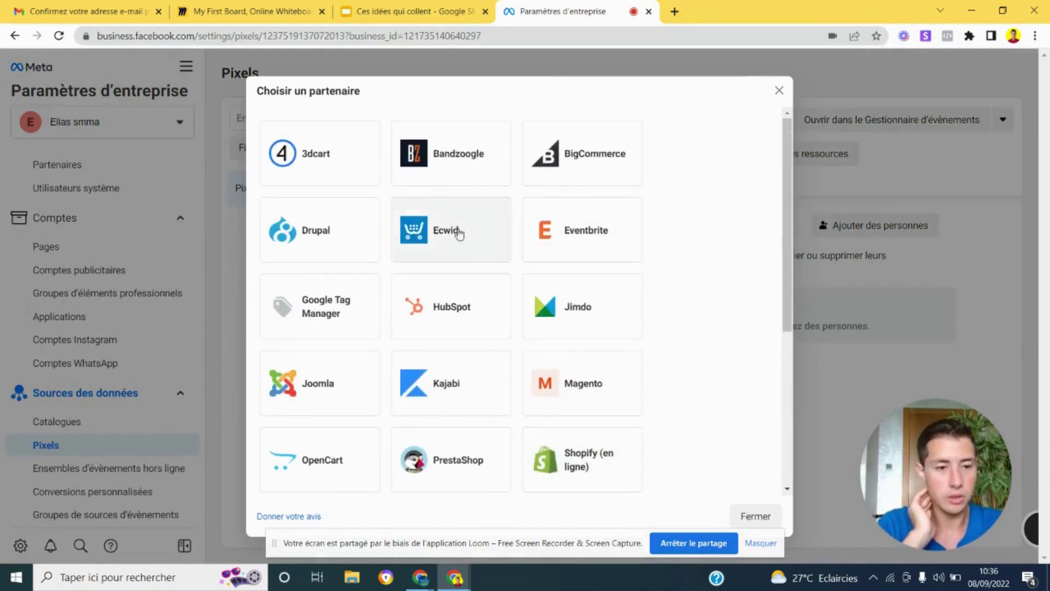
pyautogui.scroll(-4, 465, 228)
pyautogui.scroll(4, 466, 229)
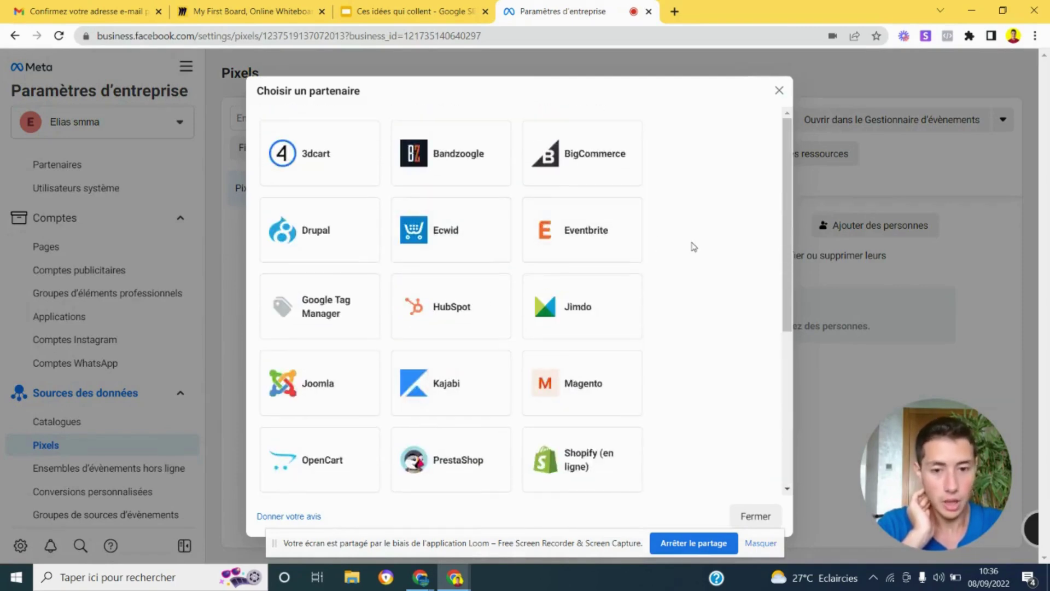
pyautogui.scroll(-4, 694, 247)
pyautogui.scroll(2, 694, 247)
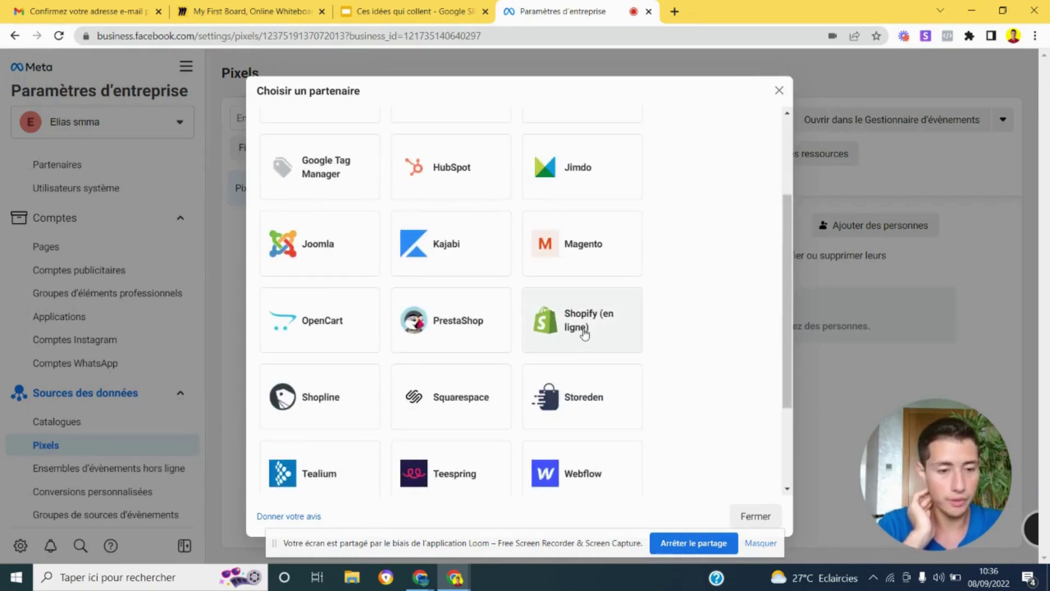
# Look at the Shopify integration and its help instructions, return to the partner list, and close the pixel setup dialog
pyautogui.click(585, 332)
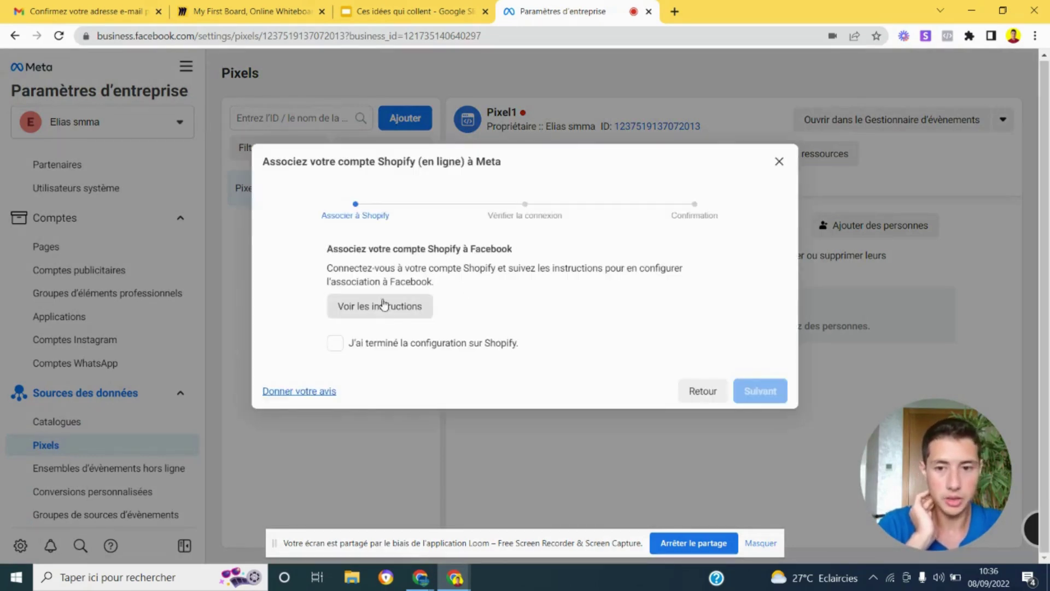
pyautogui.click(416, 309)
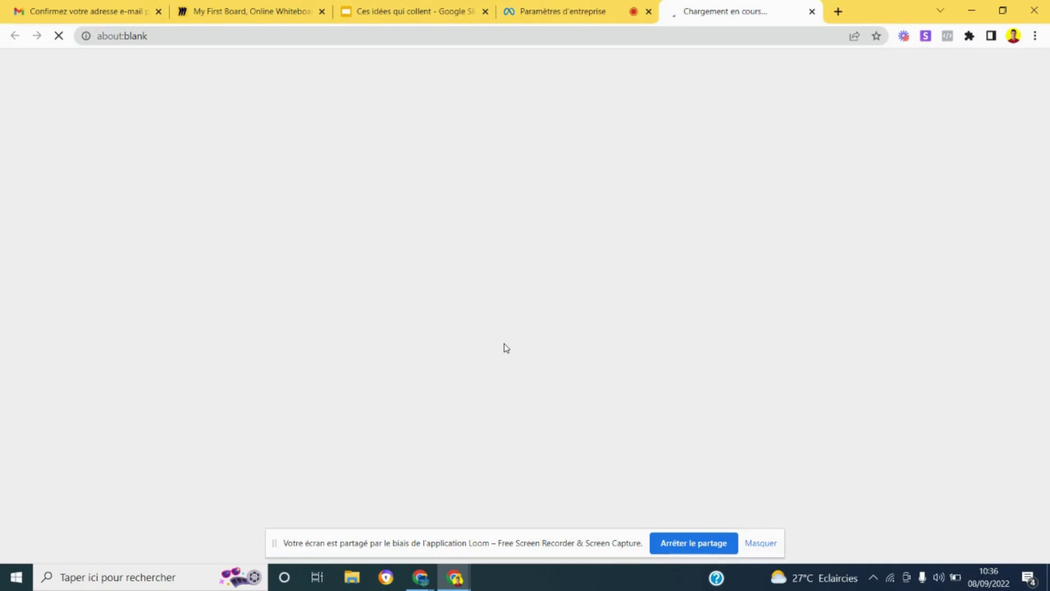
pyautogui.scroll(-5, 376, 240)
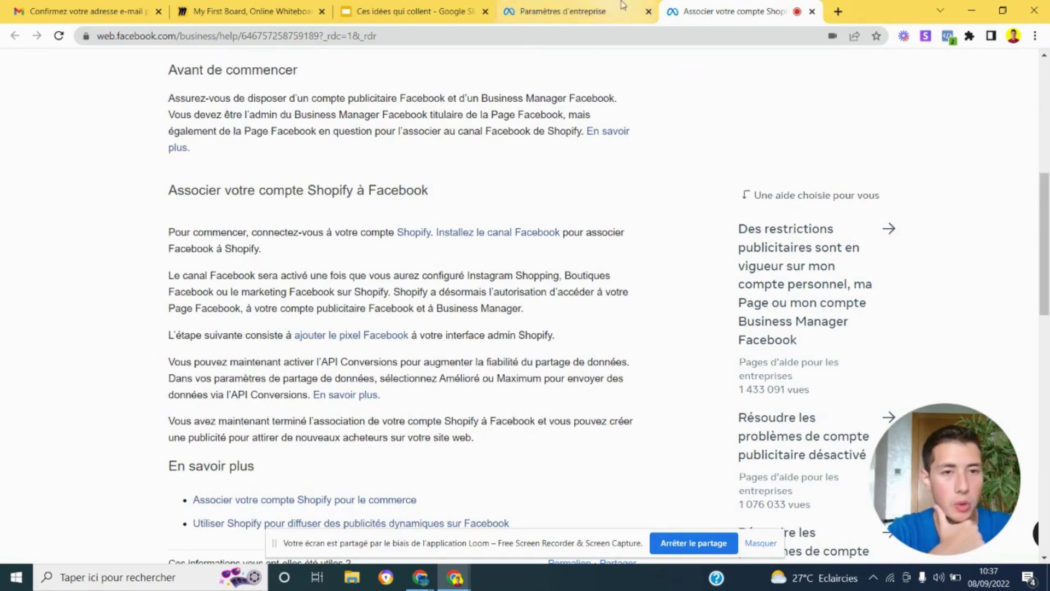
pyautogui.click(813, 12)
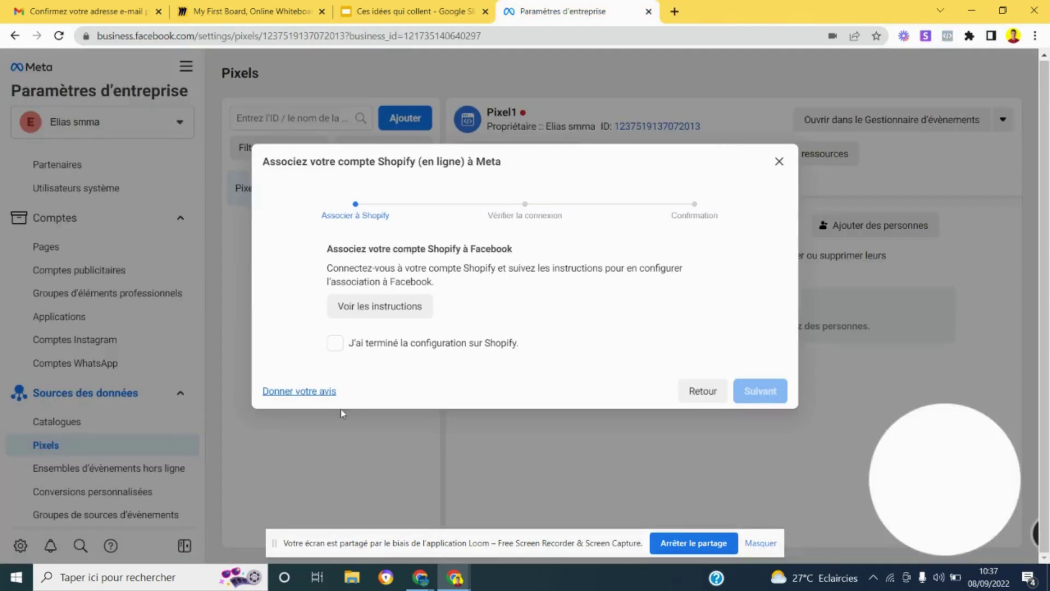
pyautogui.click(708, 399)
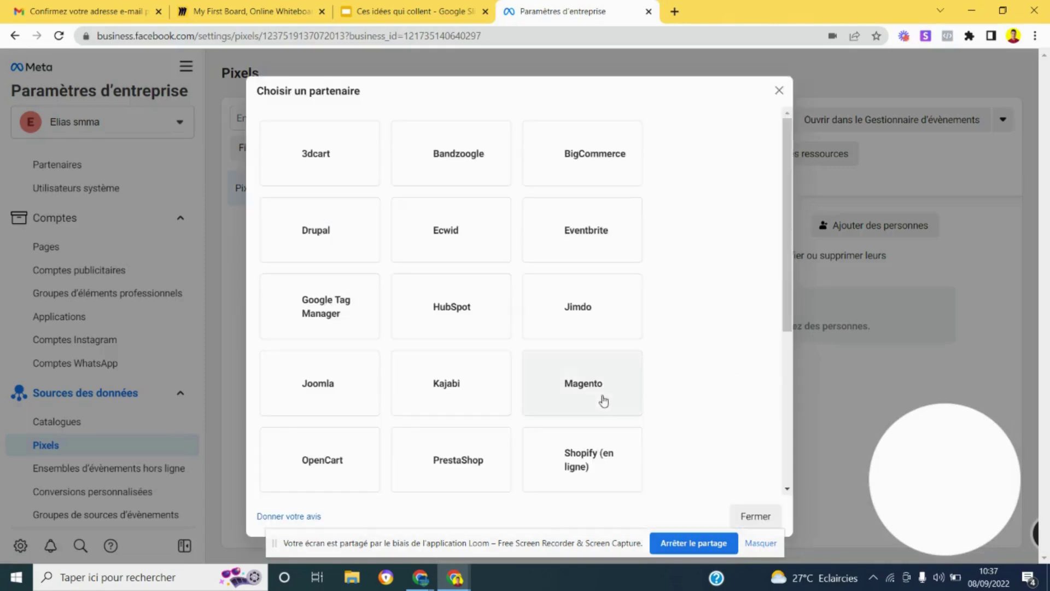
pyautogui.scroll(-5, 437, 272)
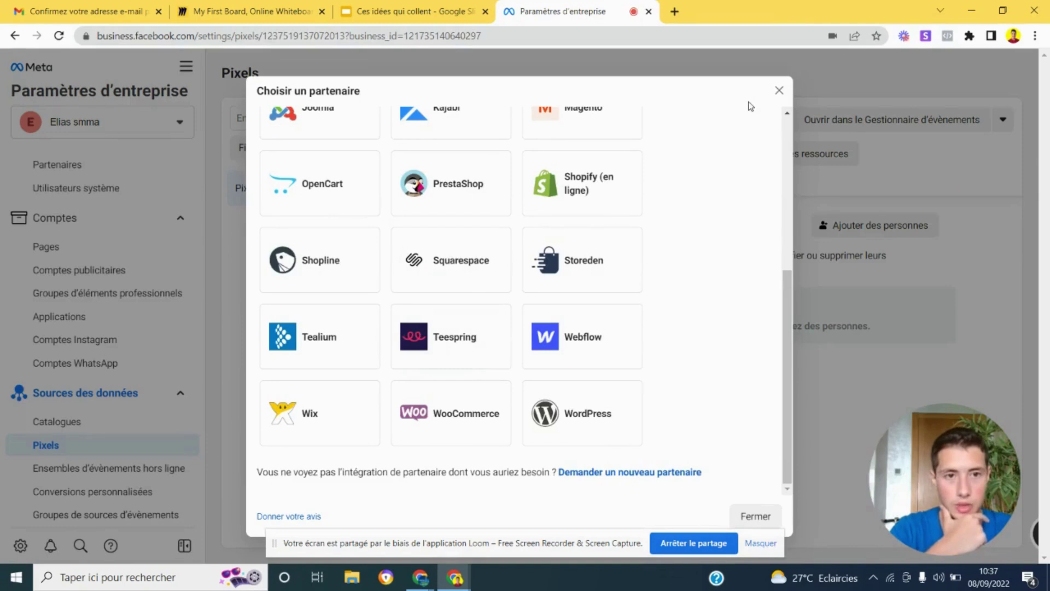
pyautogui.click(778, 89)
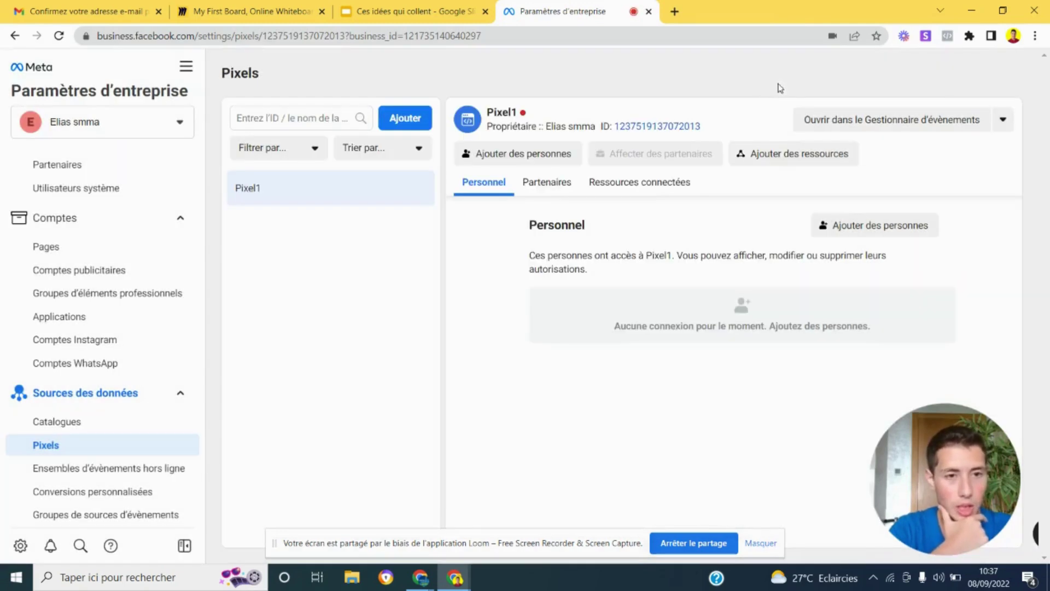
# Open Pixel1 in the Events Manager, continue its configuration with Meta Pixel as the connection method, and choose to install the code manually
pyautogui.click(884, 127)
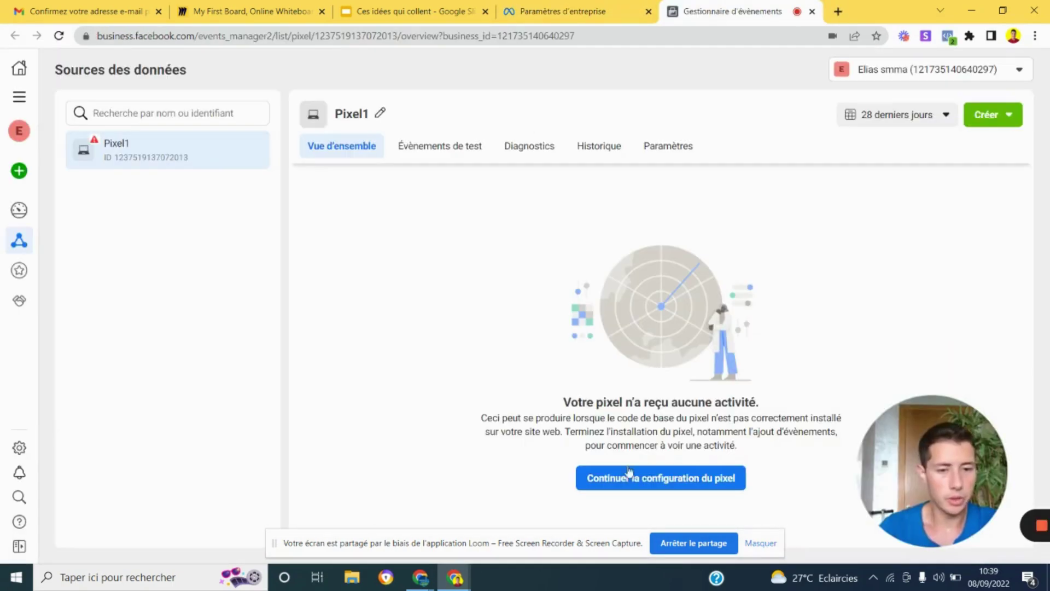
pyautogui.click(625, 491)
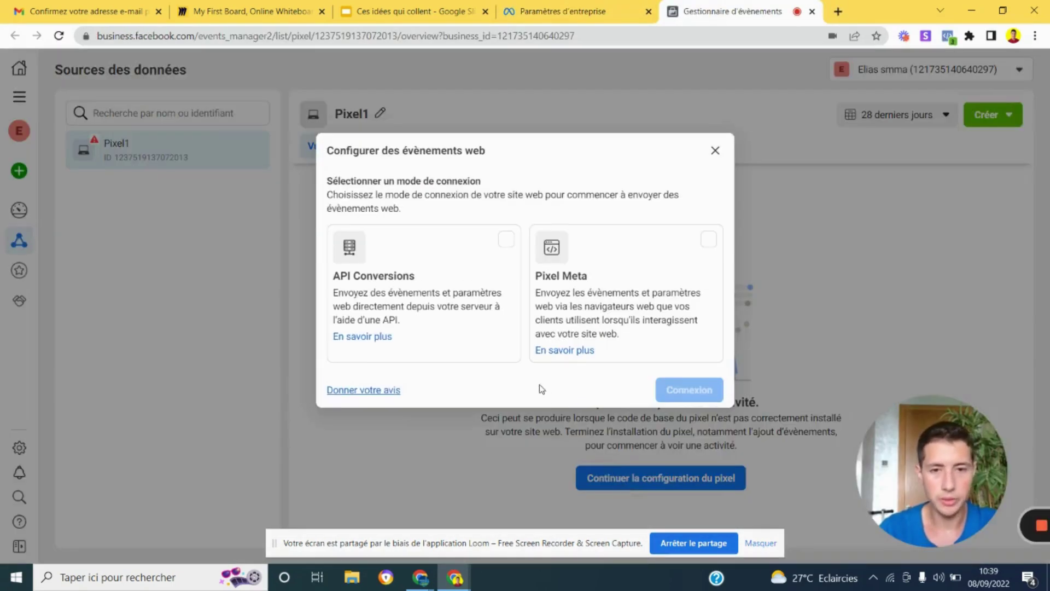
pyautogui.click(594, 284)
pyautogui.click(705, 390)
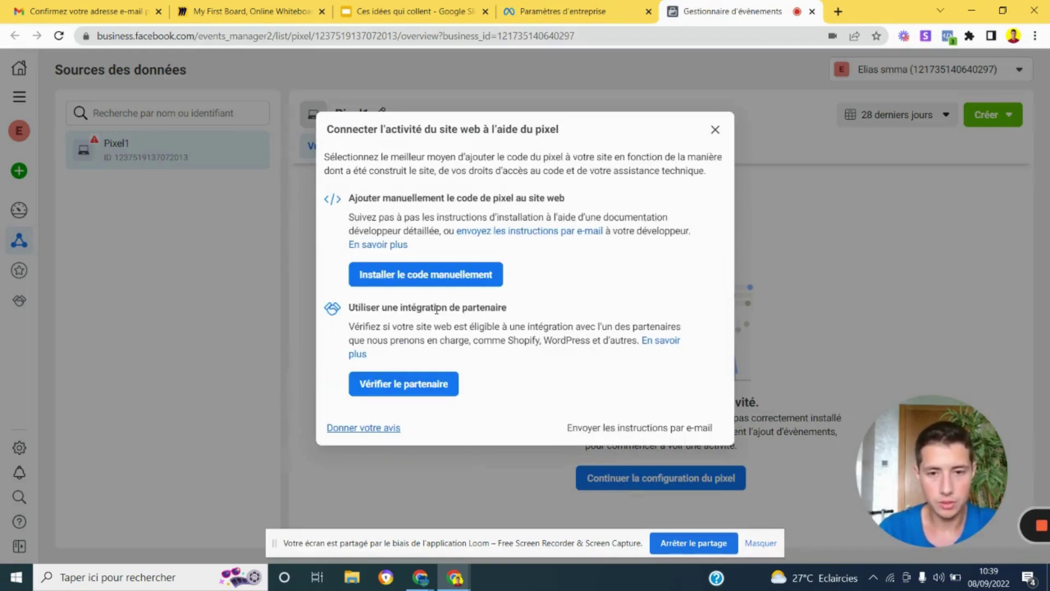
pyautogui.click(473, 275)
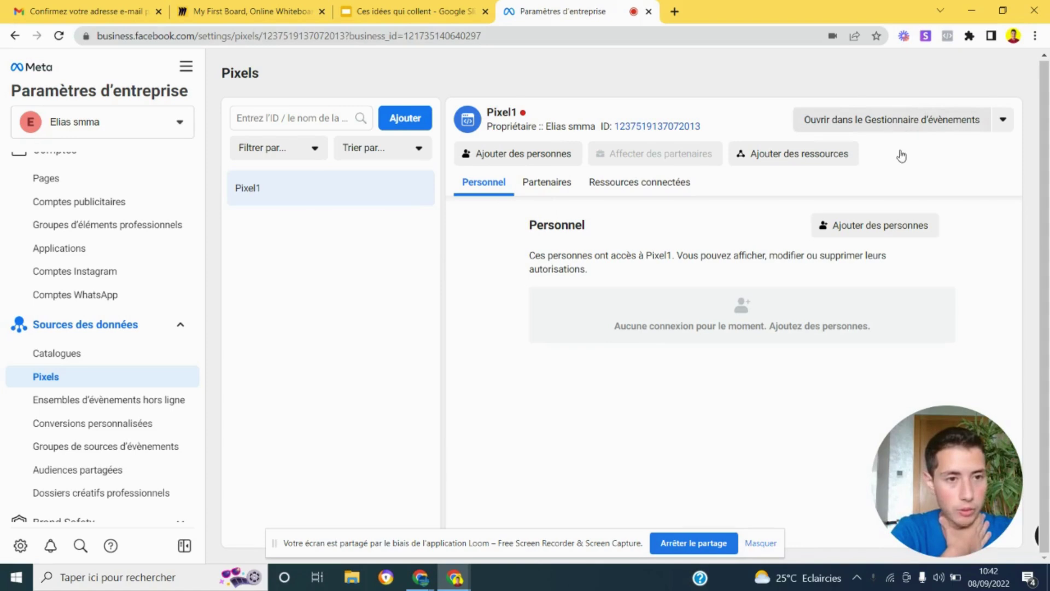
# Add the ad account comptepub1 as a connected asset of Pixel1
pyautogui.moveTo(727, 160)
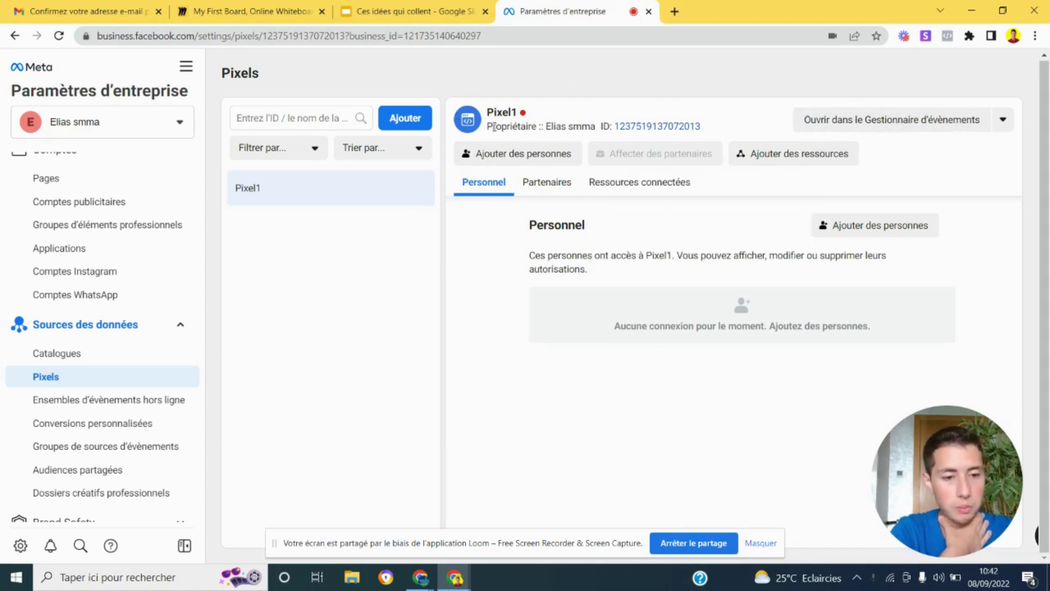
pyautogui.click(788, 155)
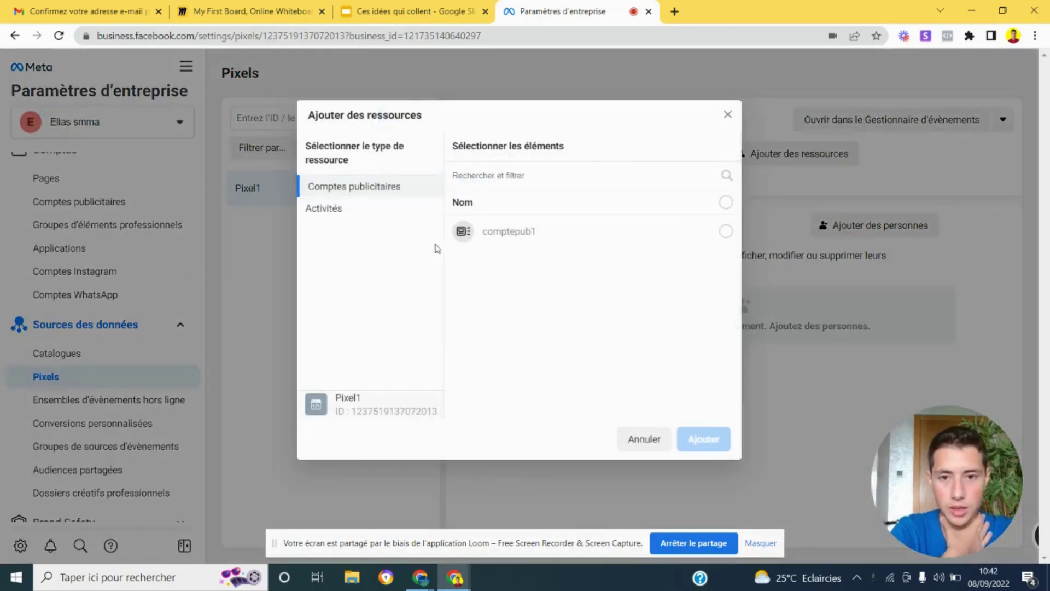
pyautogui.click(725, 232)
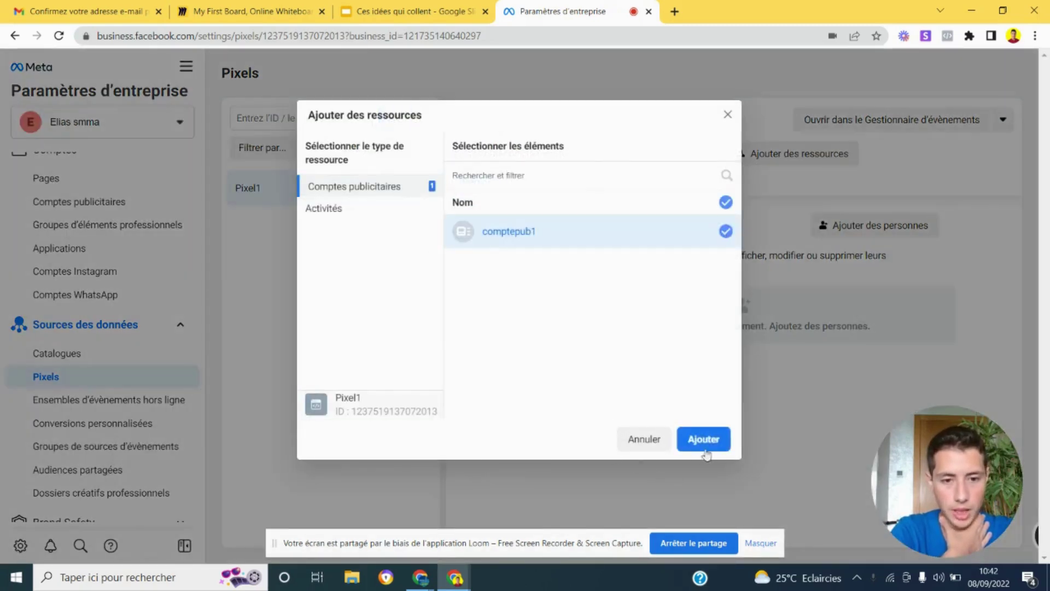
pyautogui.click(703, 439)
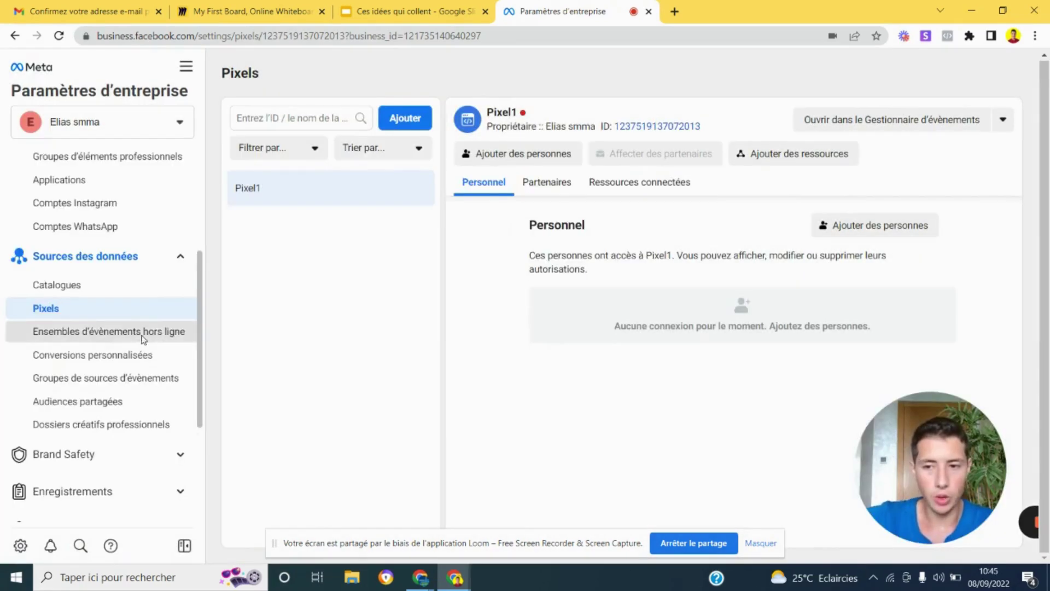
# Look at the offline event sets and custom conversions sections, and open the form for creating a new custom conversion
pyautogui.click(143, 338)
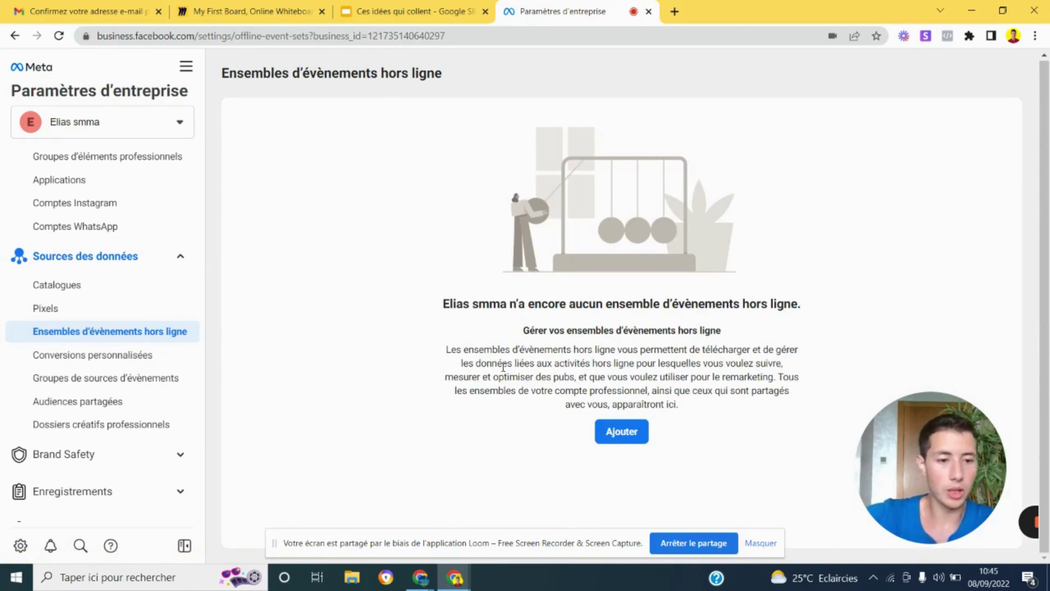
pyautogui.click(96, 356)
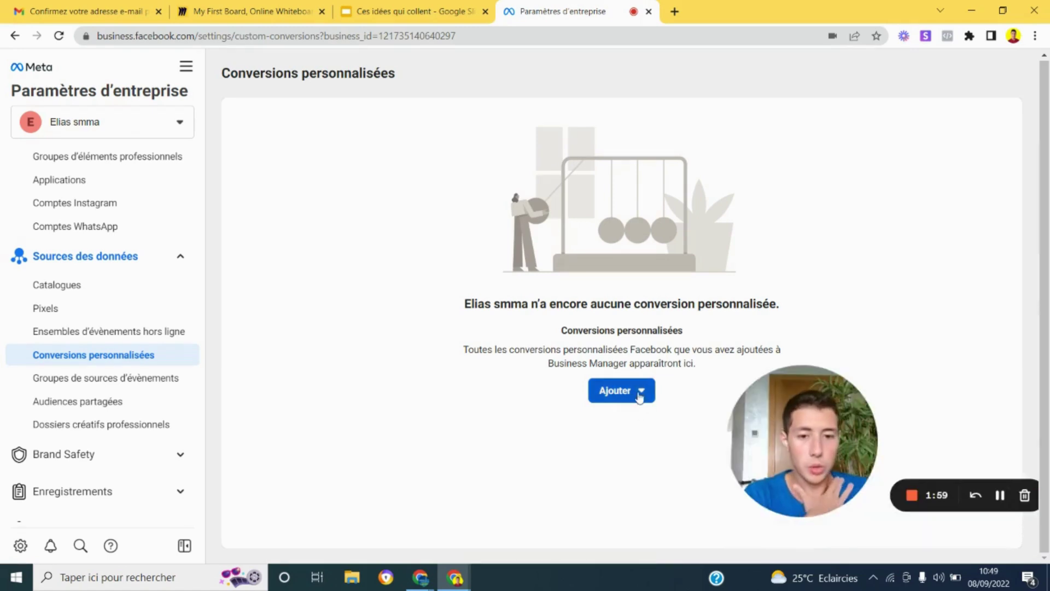
pyautogui.click(634, 400)
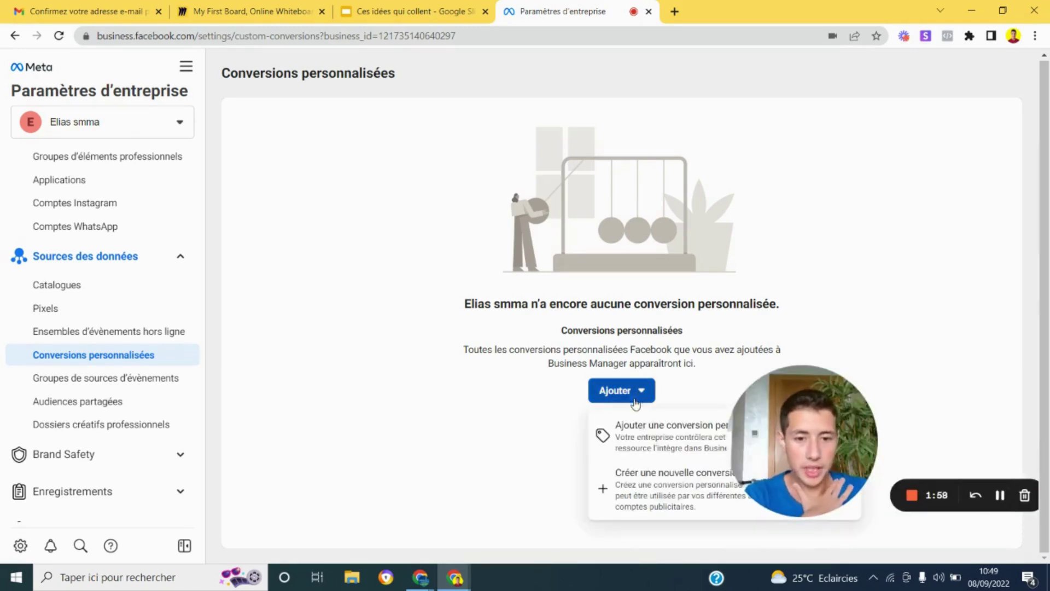
pyautogui.click(632, 493)
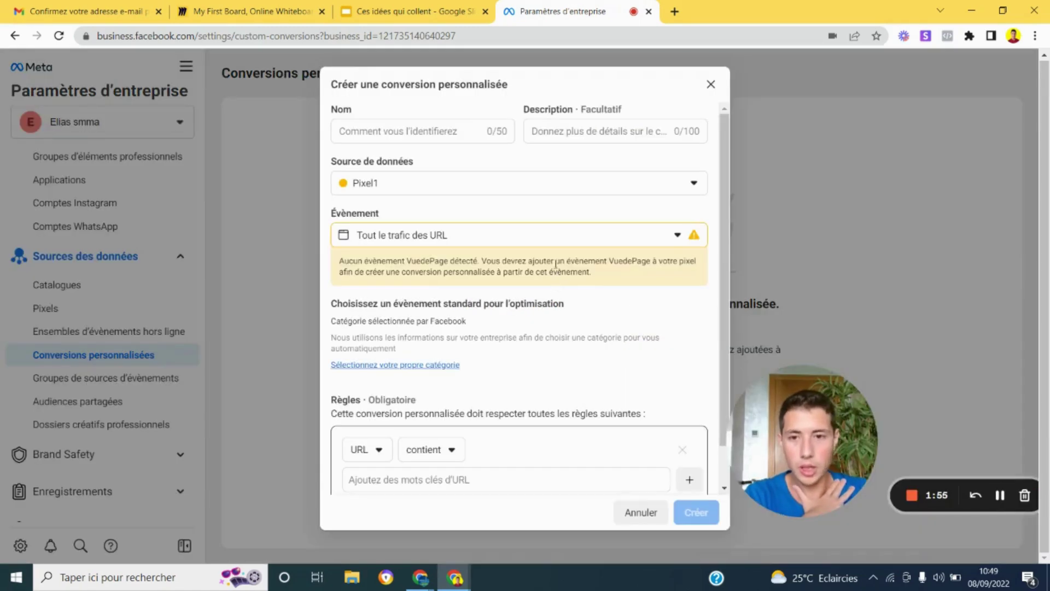
# Review the fields of the custom conversion form and choose to select your own optimization category
pyautogui.scroll(-1, 556, 243)
pyautogui.click(574, 141)
pyautogui.click(612, 282)
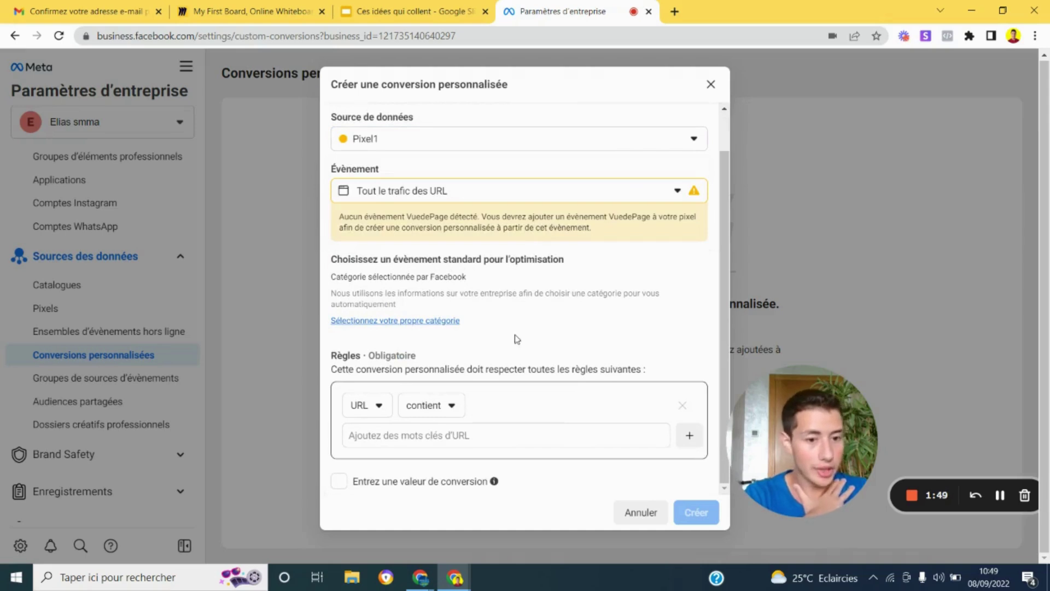
pyautogui.click(446, 324)
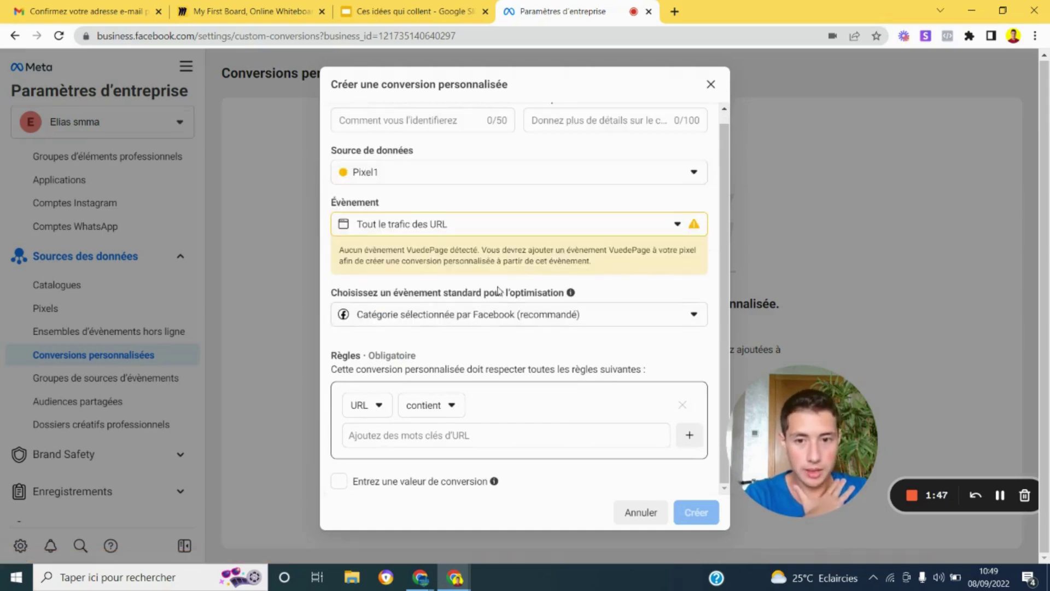
# Look through the standard events available for optimizing the custom conversion and pick Prospect
pyautogui.click(524, 319)
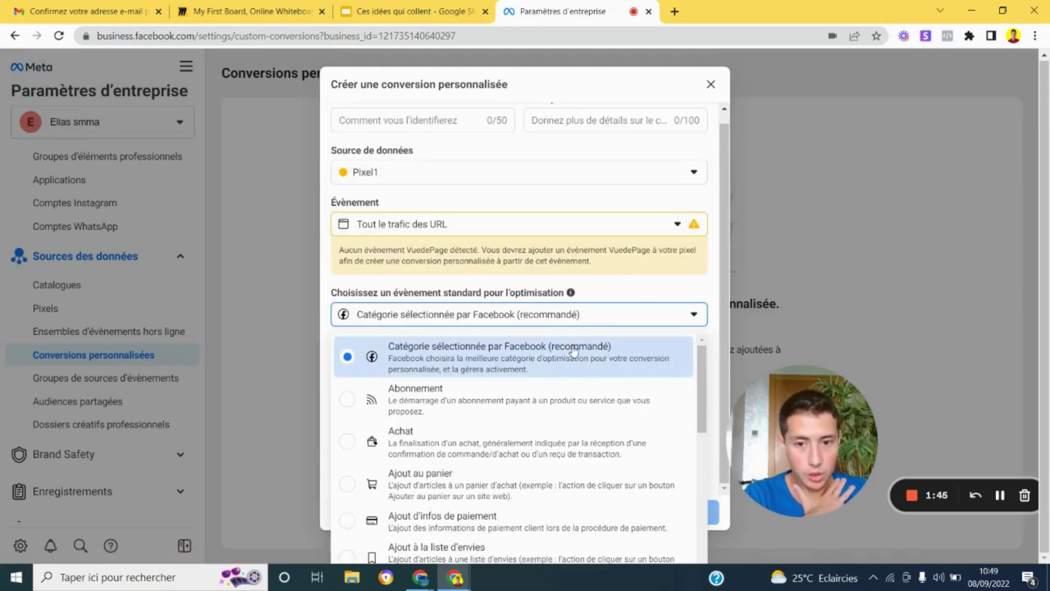
pyautogui.scroll(-1, 437, 397)
pyautogui.scroll(-1, 443, 396)
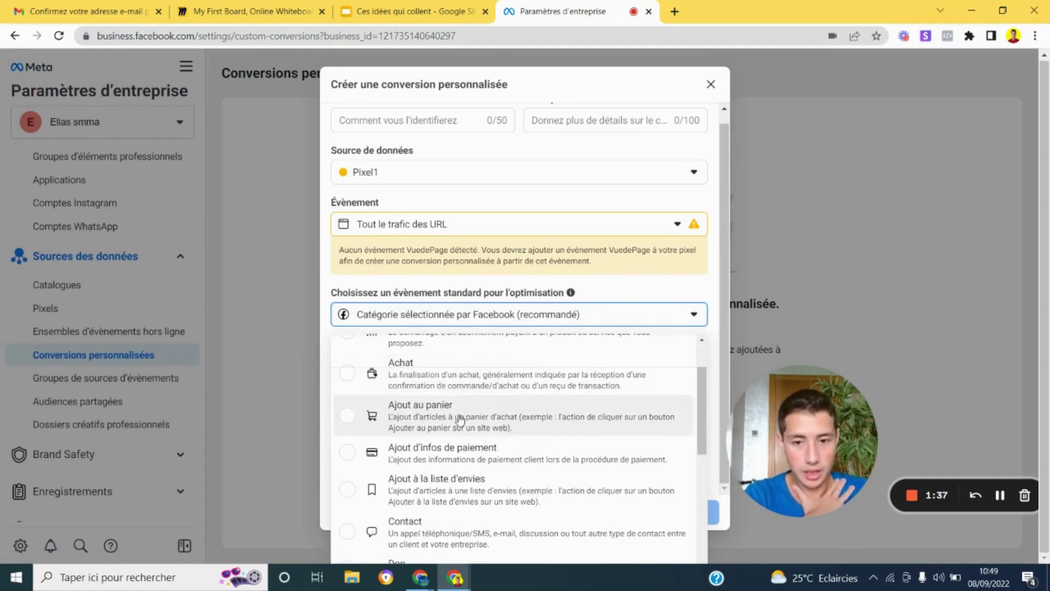
pyautogui.scroll(-2, 458, 424)
pyautogui.scroll(-1, 536, 425)
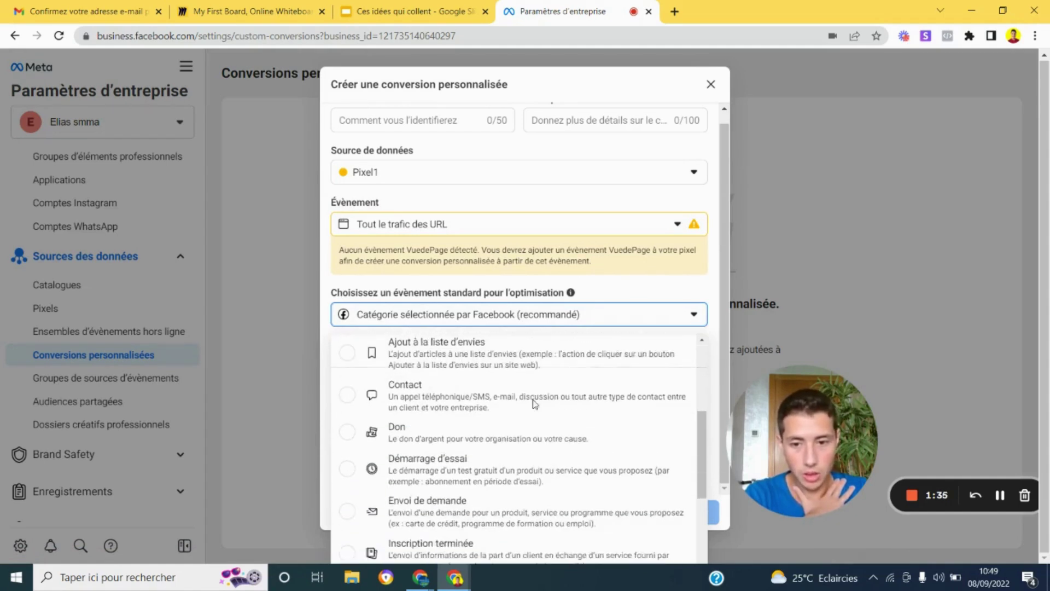
pyautogui.scroll(-1, 520, 402)
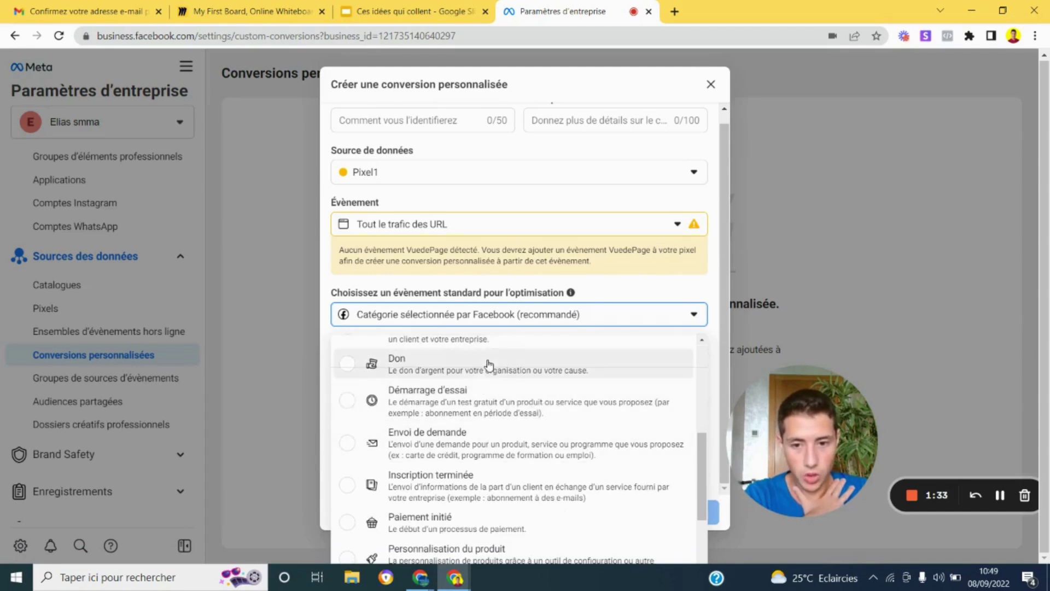
pyautogui.scroll(-1, 488, 365)
pyautogui.scroll(-1, 491, 389)
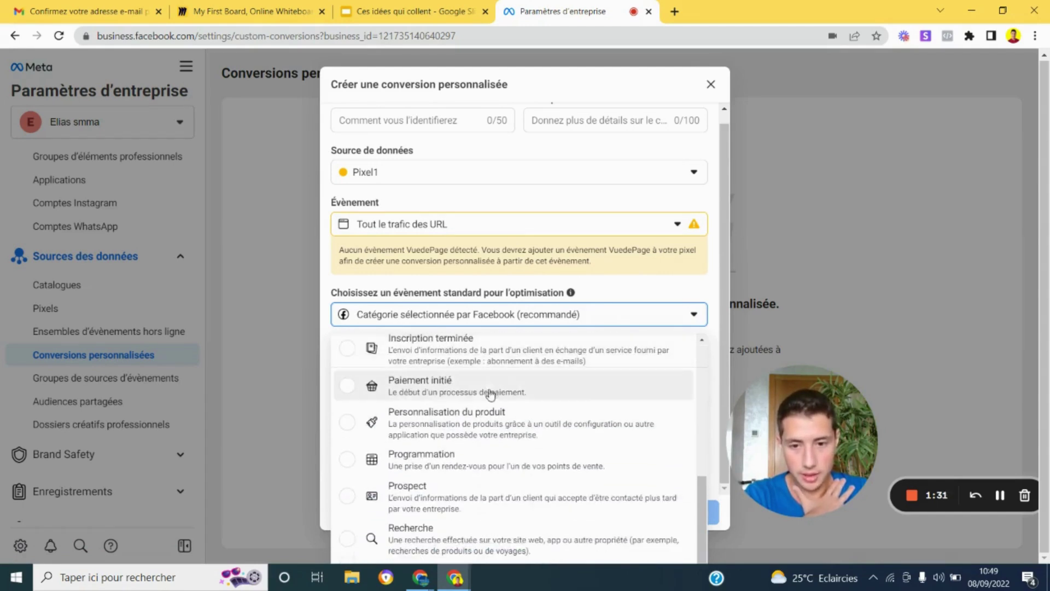
pyautogui.scroll(-1, 458, 400)
pyautogui.scroll(-1, 460, 399)
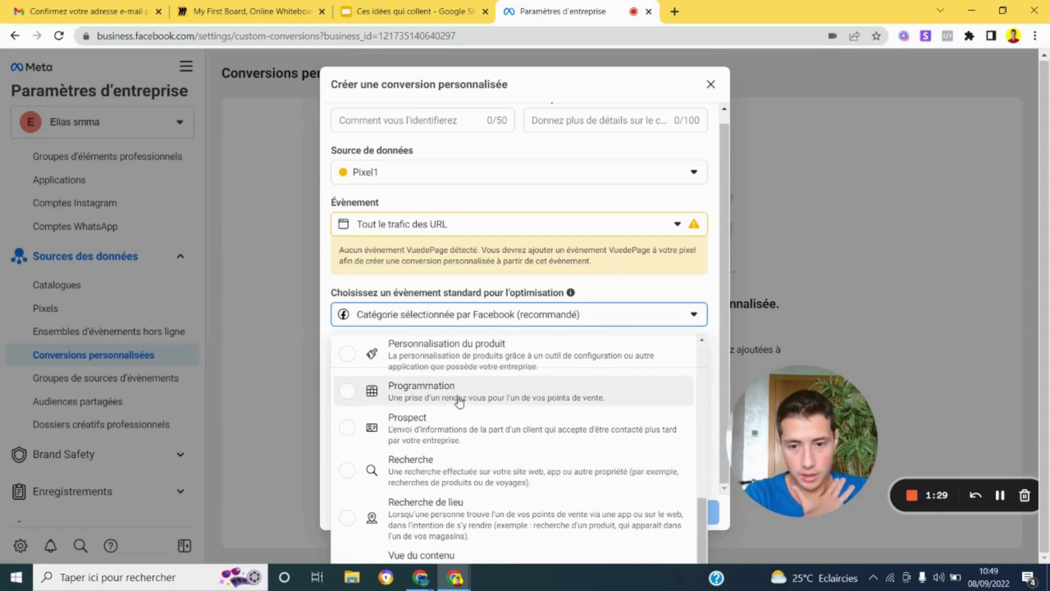
pyautogui.scroll(-1, 470, 426)
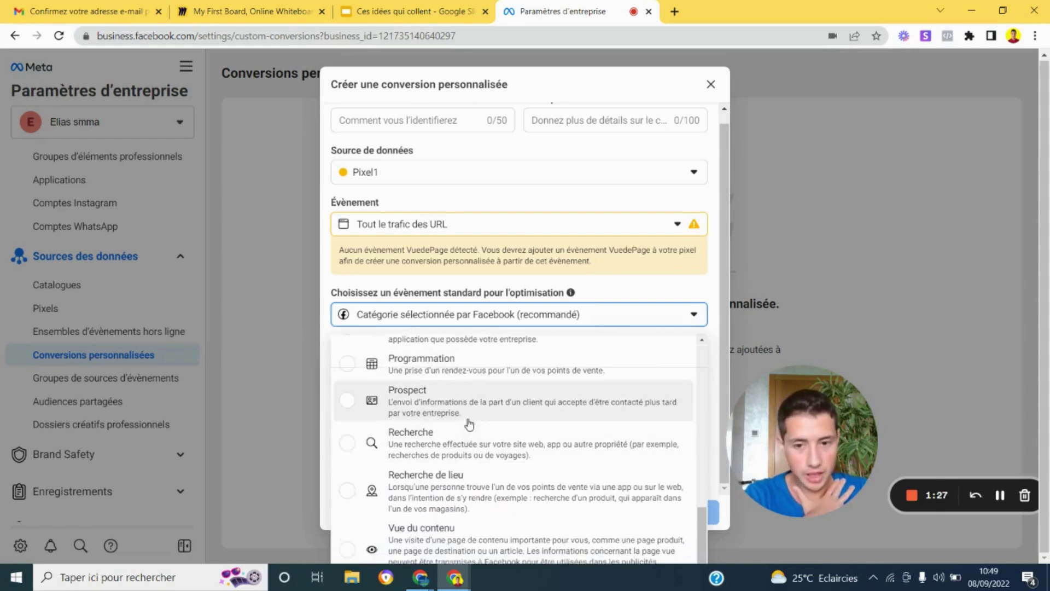
pyautogui.click(425, 407)
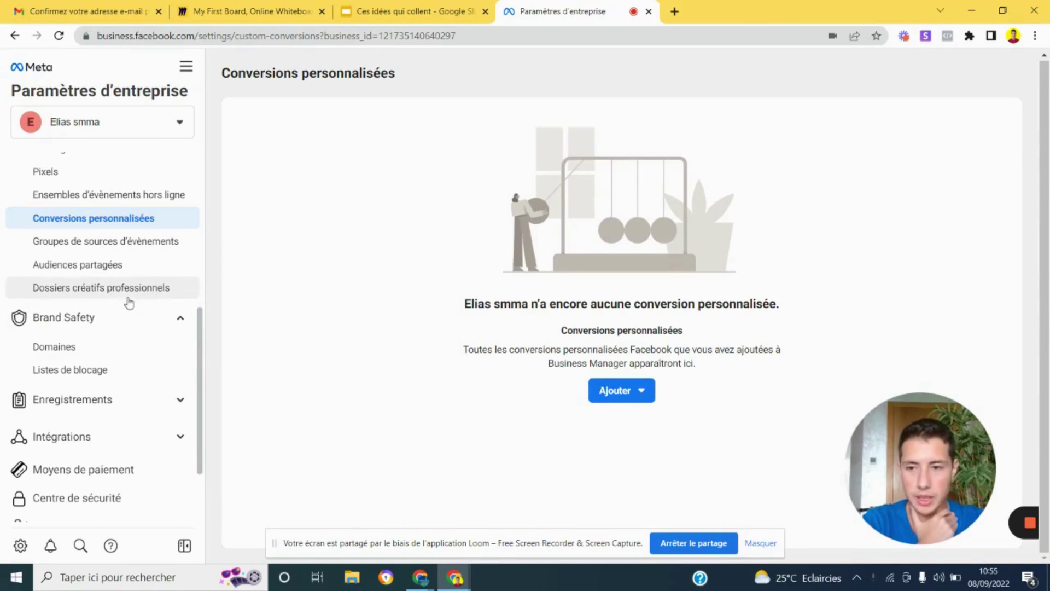
# Create the new domain elias-smma.com in the Domaines section of Brand Safety
pyautogui.click(160, 327)
pyautogui.click(158, 331)
pyautogui.click(155, 348)
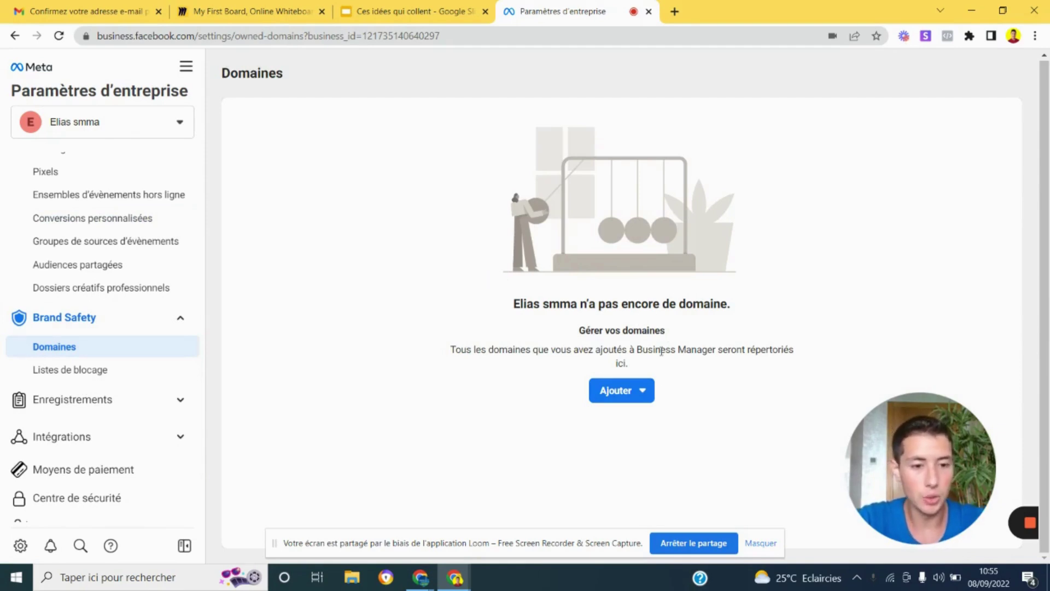
pyautogui.click(643, 392)
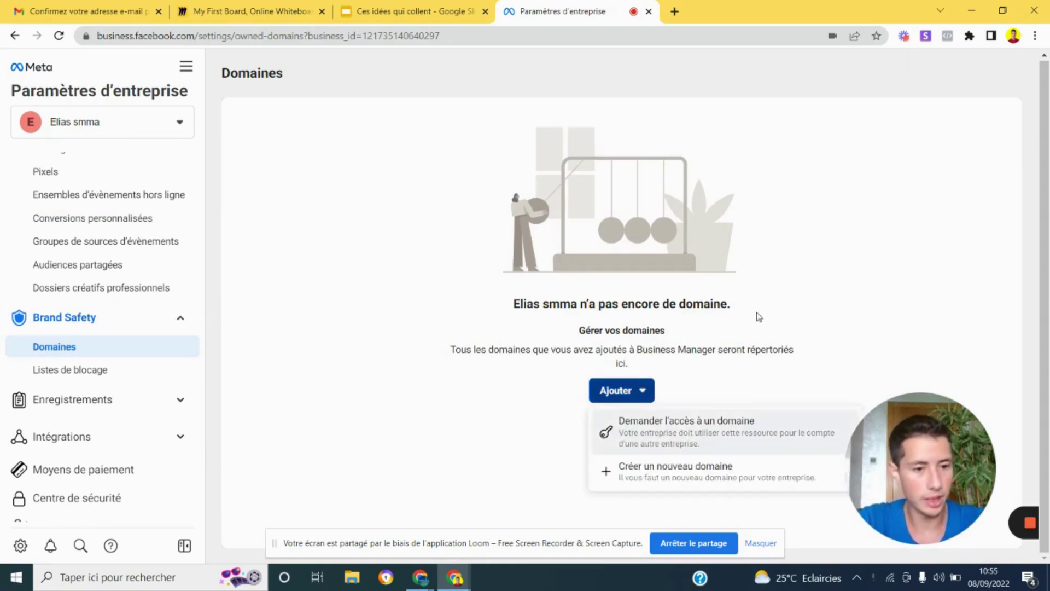
pyautogui.click(663, 469)
pyautogui.click(585, 274)
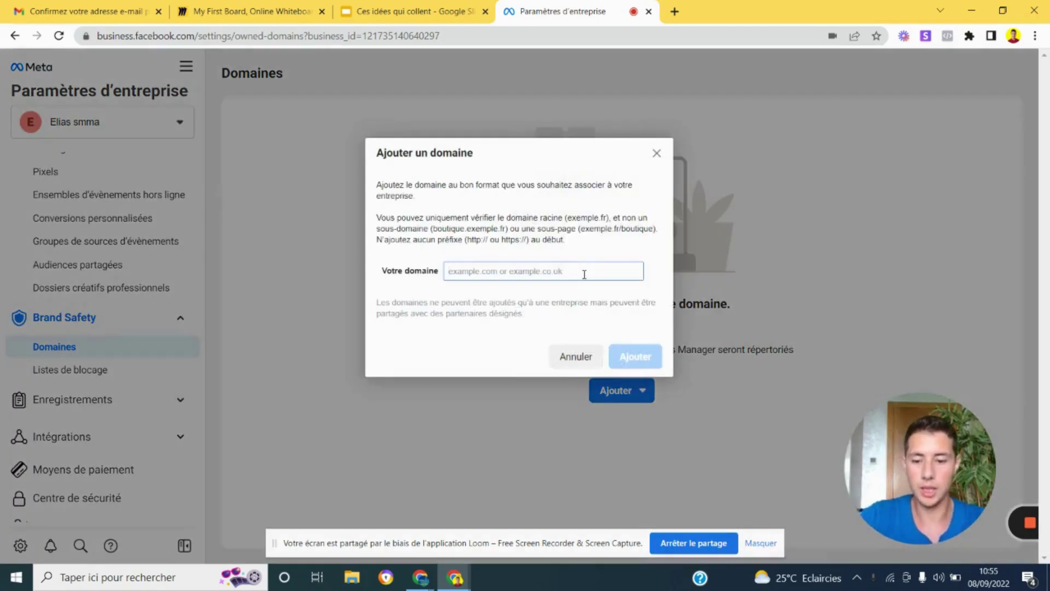
pyautogui.hotkey('ctrl', 'v')
pyautogui.moveTo(479, 273); pyautogui.dragTo(624, 273)
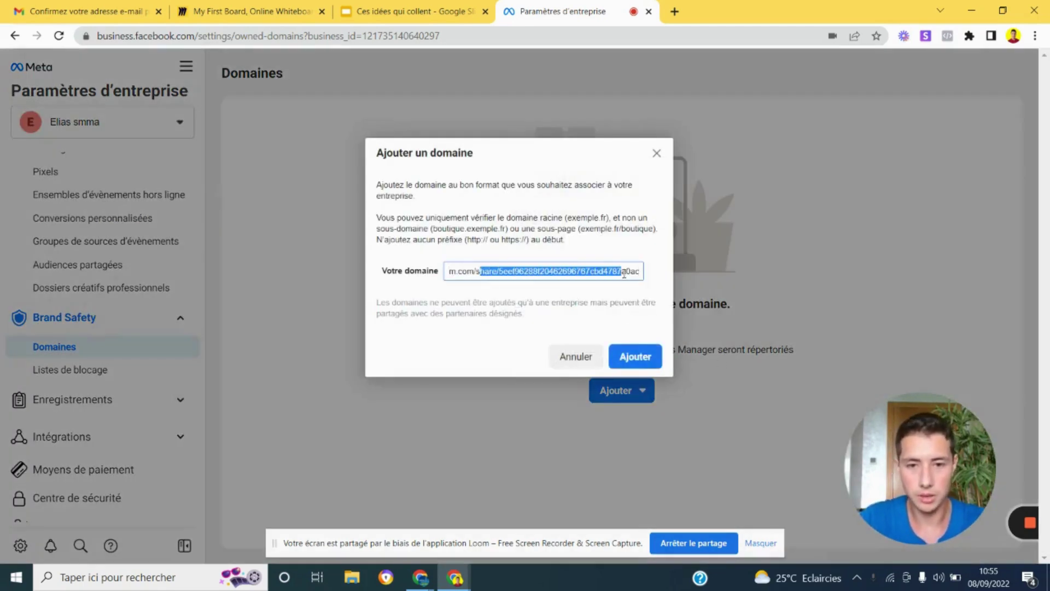
pyautogui.hotkey('ctrl', 'a')
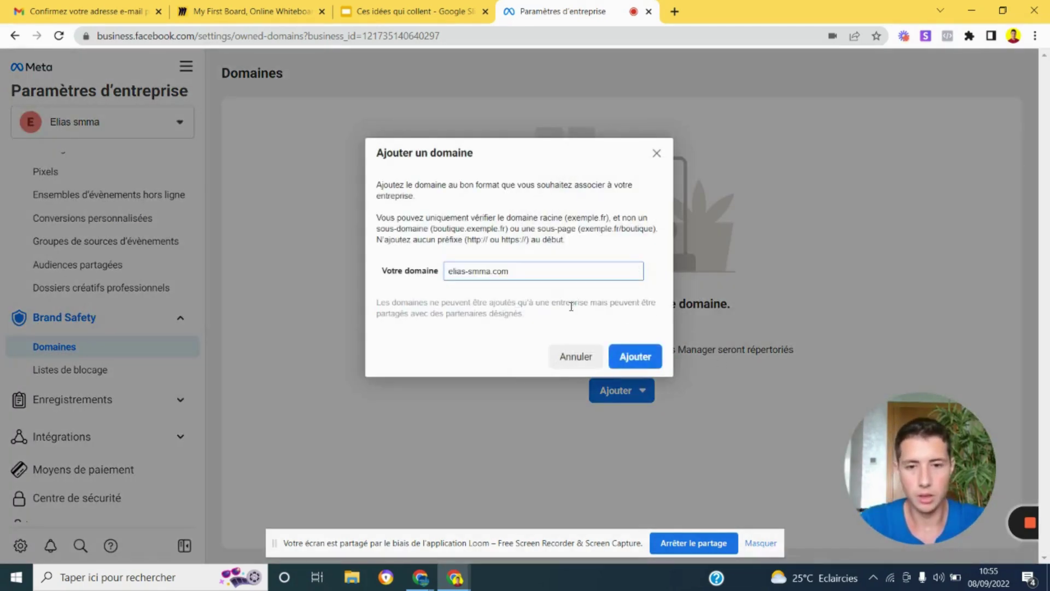
pyautogui.click(639, 359)
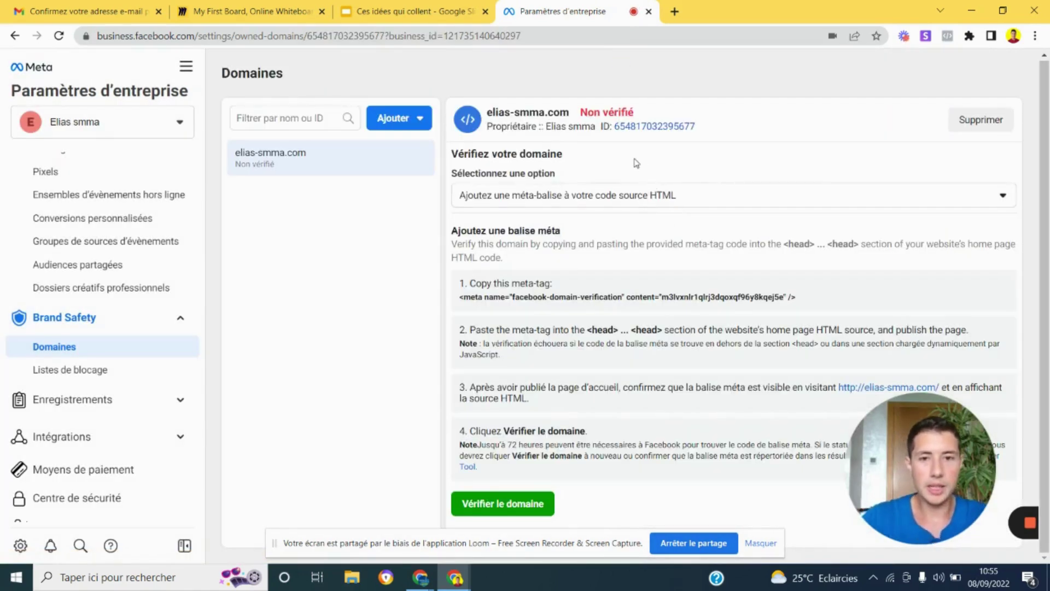
pyautogui.moveTo(651, 126)
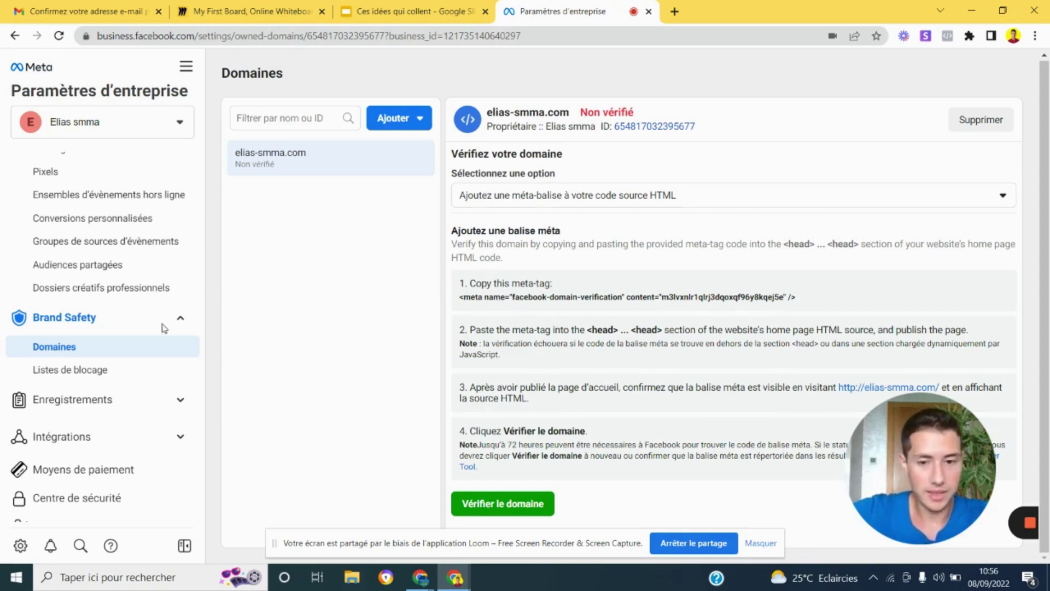
# Look at the block lists, the news Pages registrations and the Leads Access section under integrations
pyautogui.click(95, 379)
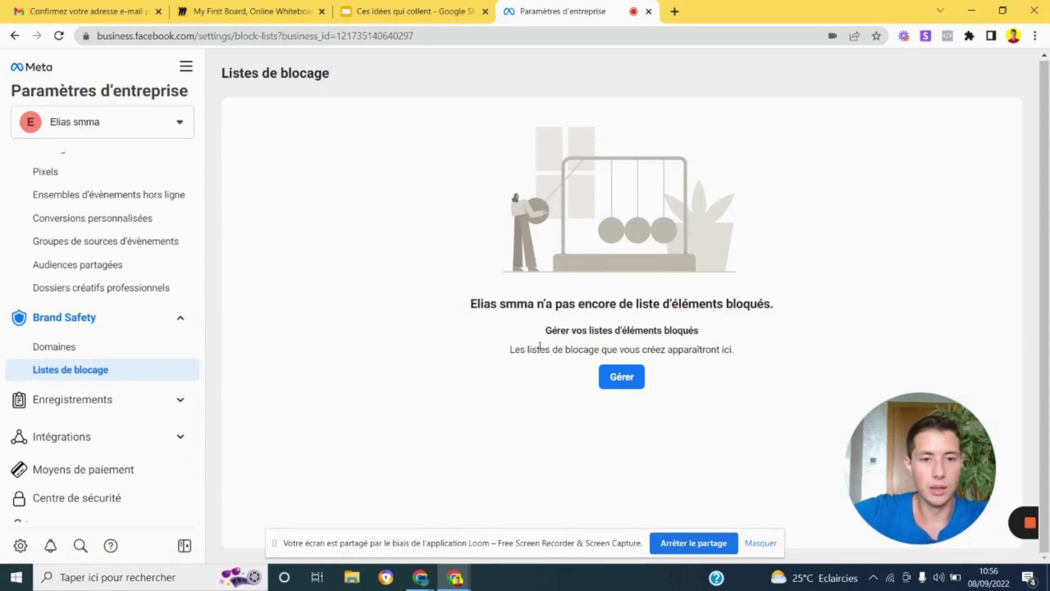
pyautogui.click(85, 406)
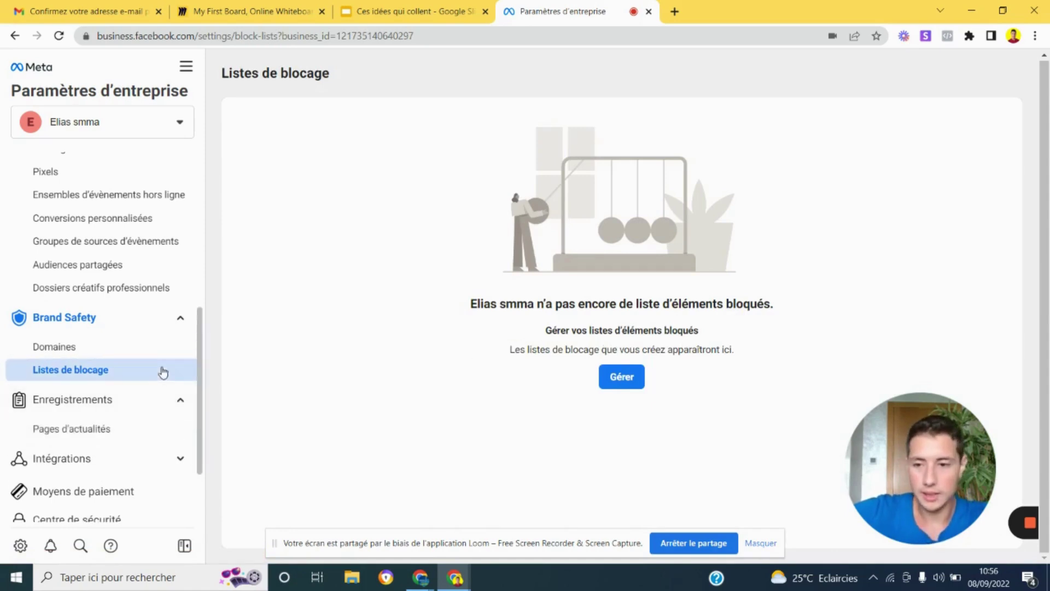
pyautogui.click(121, 331)
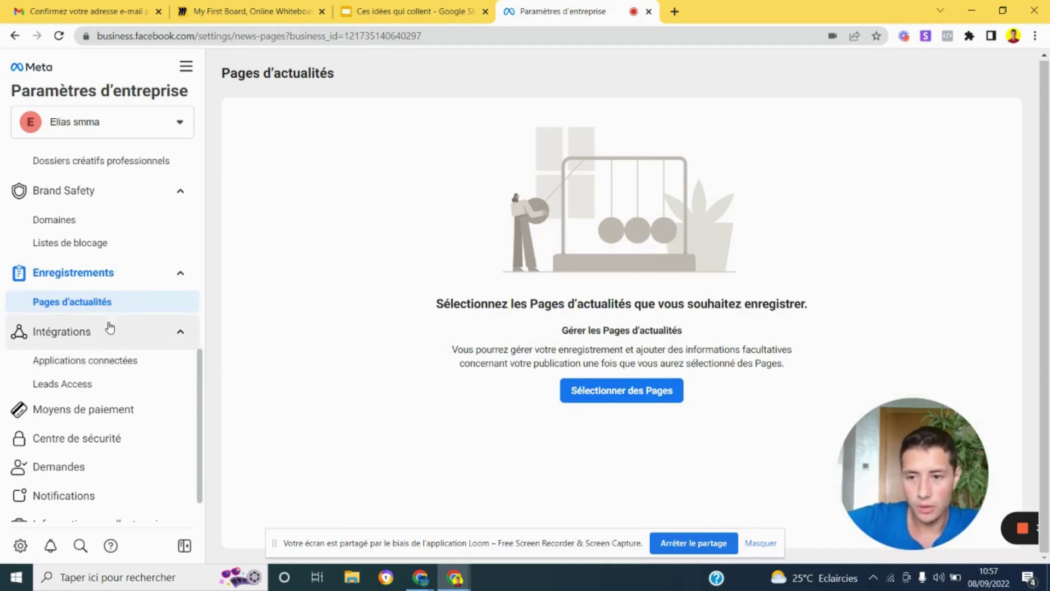
pyautogui.click(115, 383)
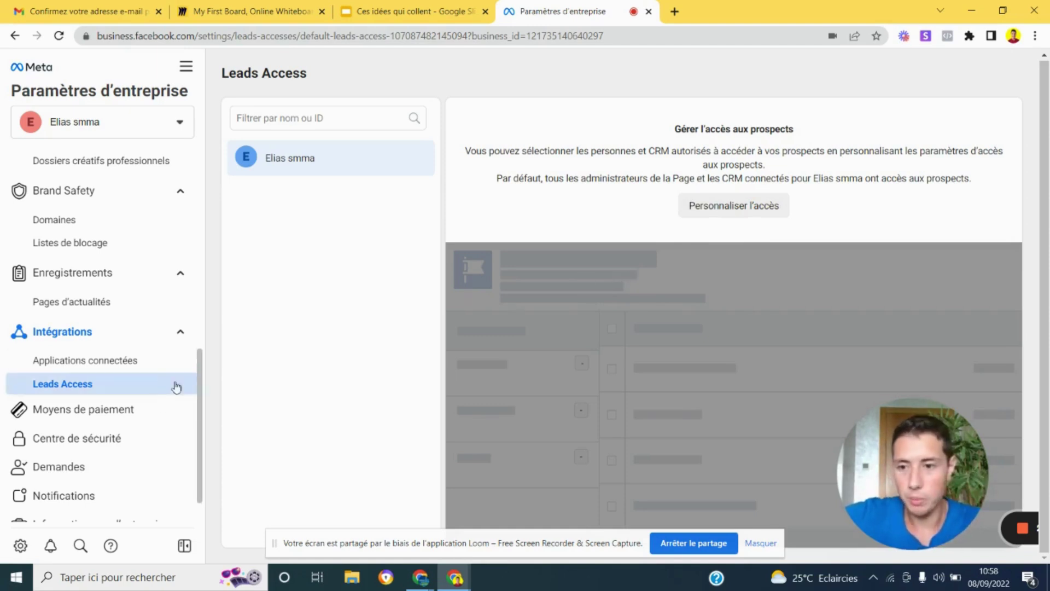
pyautogui.scroll(-1, 188, 399)
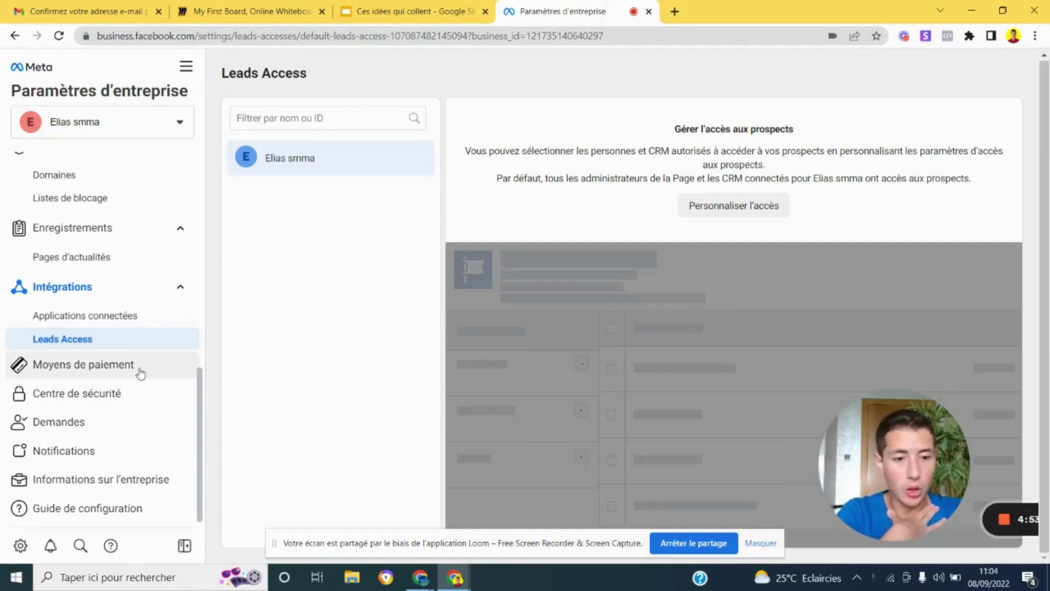
# Look in the security centre at the options for who must enable two-factor authentication
pyautogui.click(122, 399)
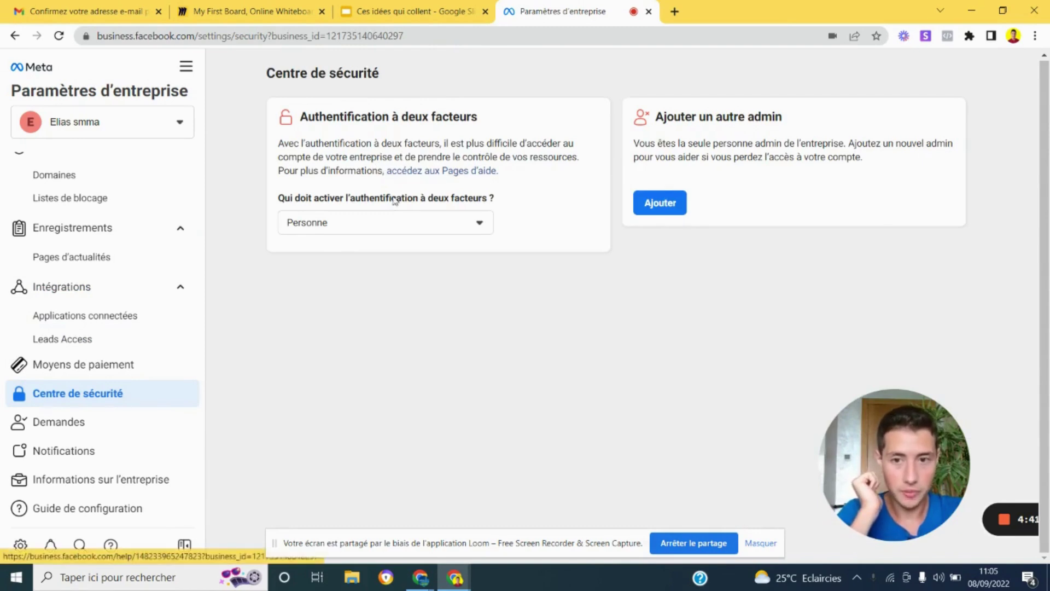
pyautogui.click(391, 222)
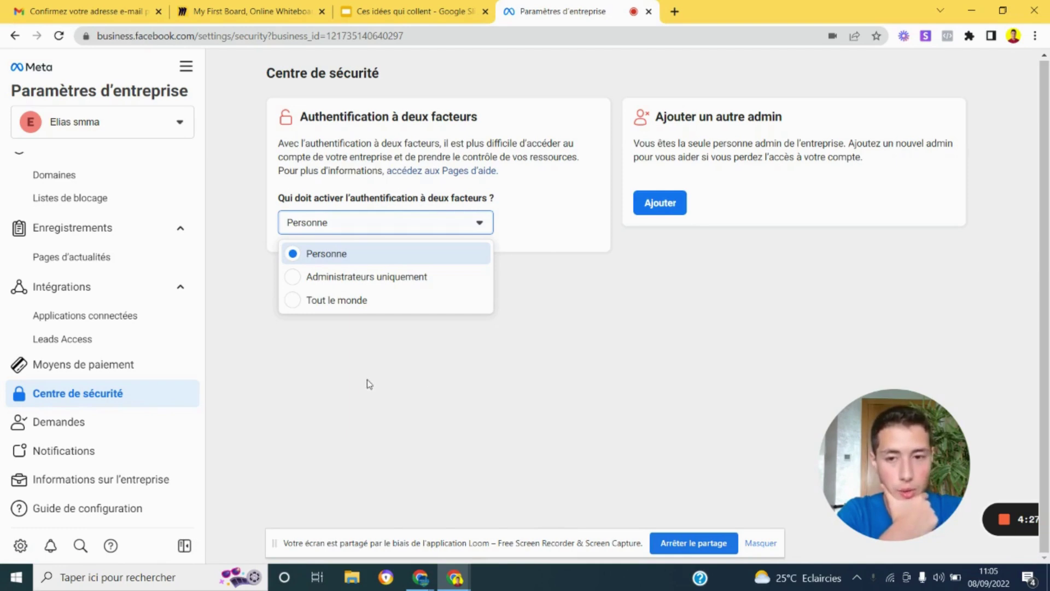
pyautogui.click(336, 364)
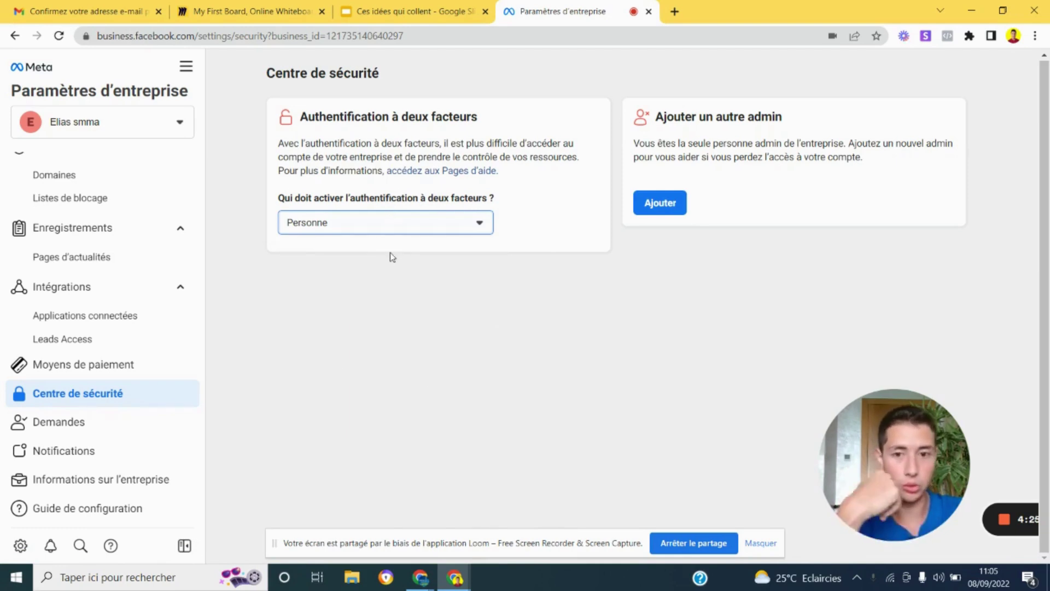
pyautogui.click(390, 230)
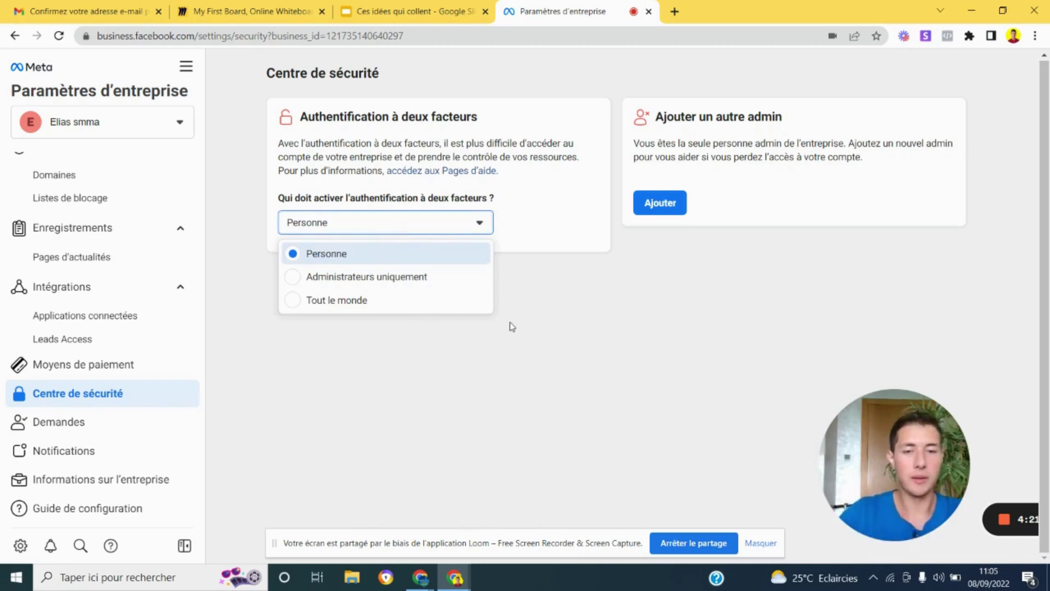
pyautogui.click(631, 155)
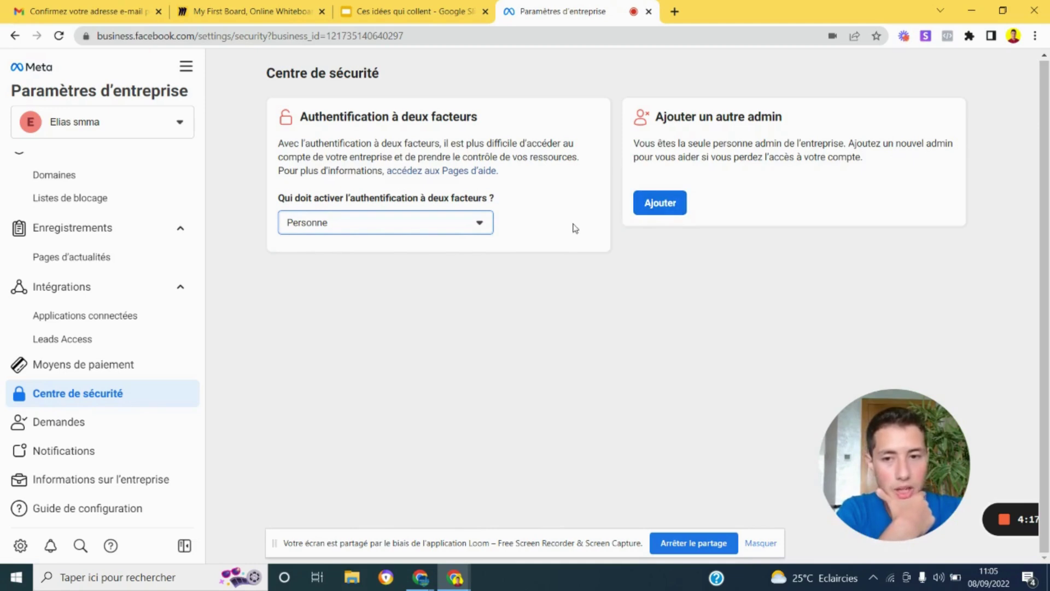
pyautogui.click(470, 227)
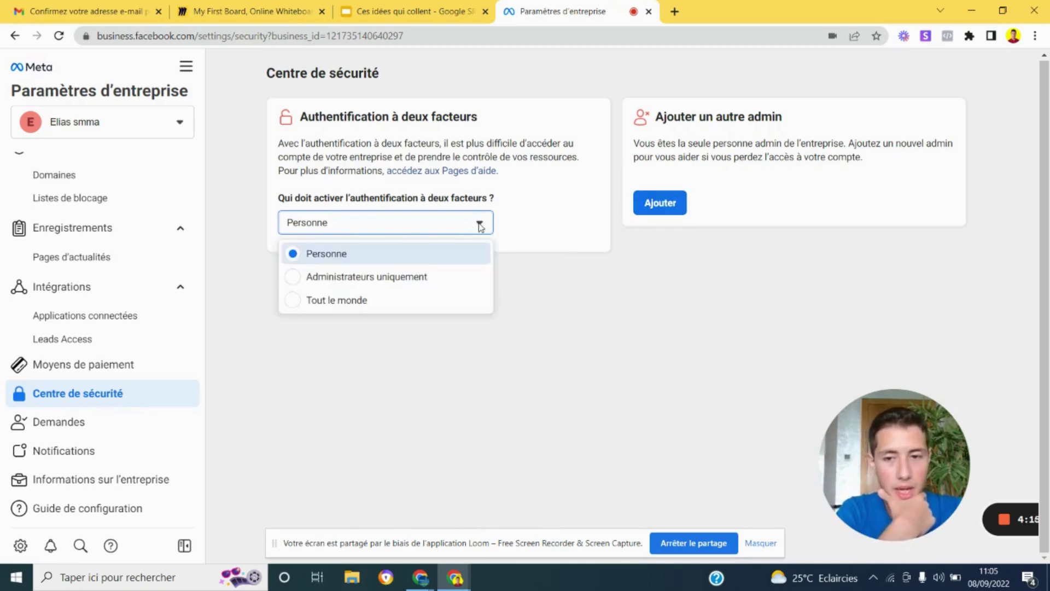
# Review the form for inviting another admin, including the employee and admin access roles, and close it without inviting anyone
pyautogui.click(647, 225)
pyautogui.click(662, 218)
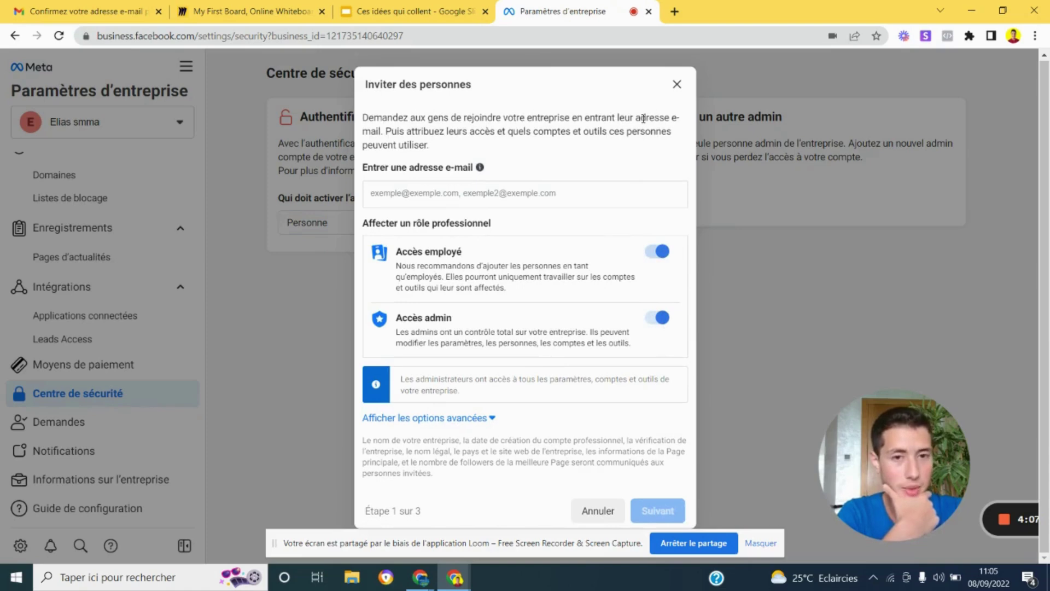
pyautogui.click(677, 85)
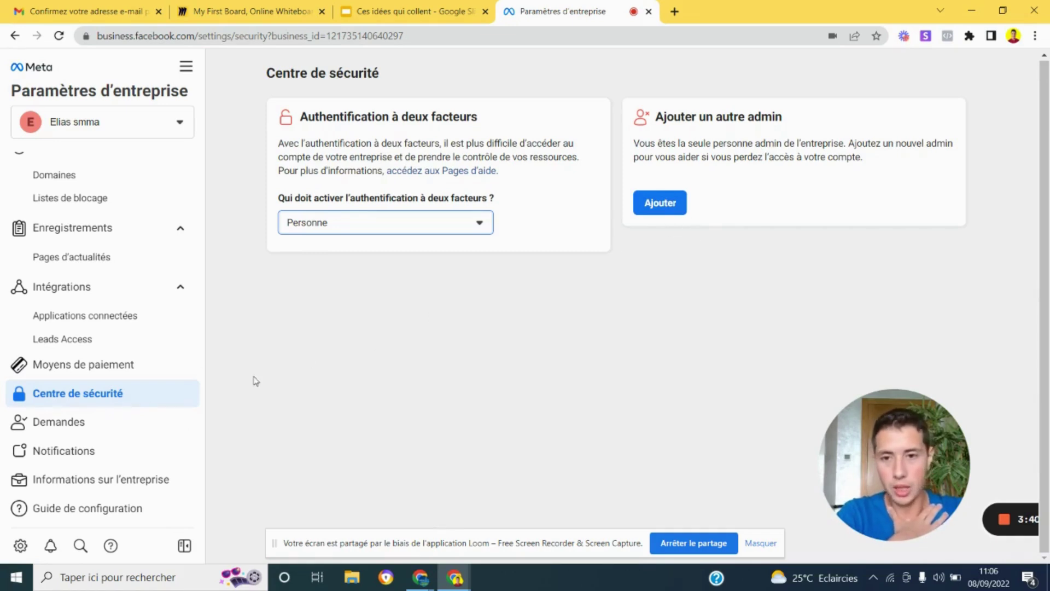
# Look at the received requests and read through the business notification settings
pyautogui.click(121, 430)
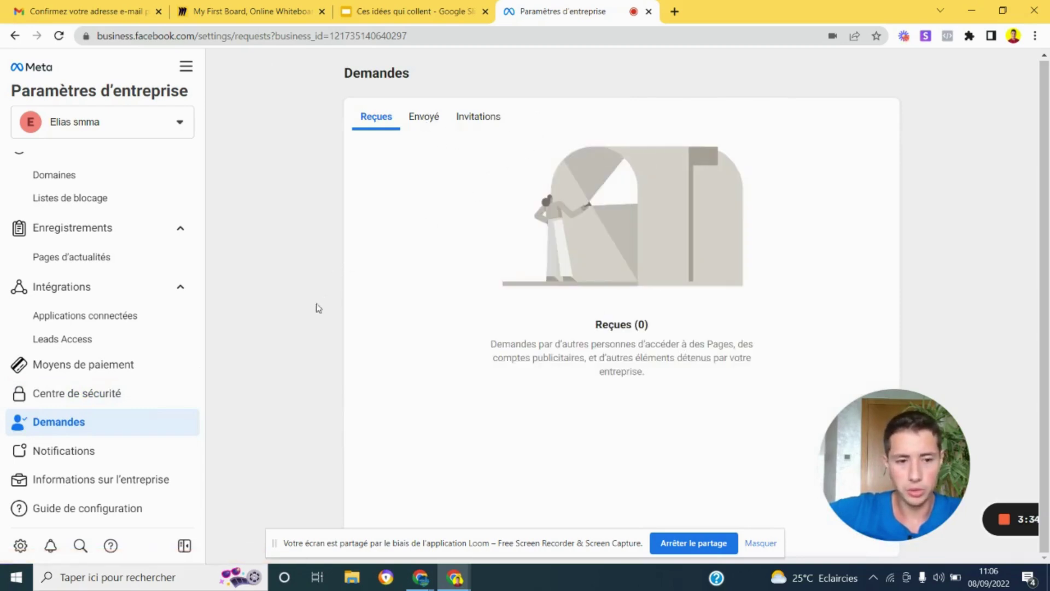
pyautogui.click(99, 457)
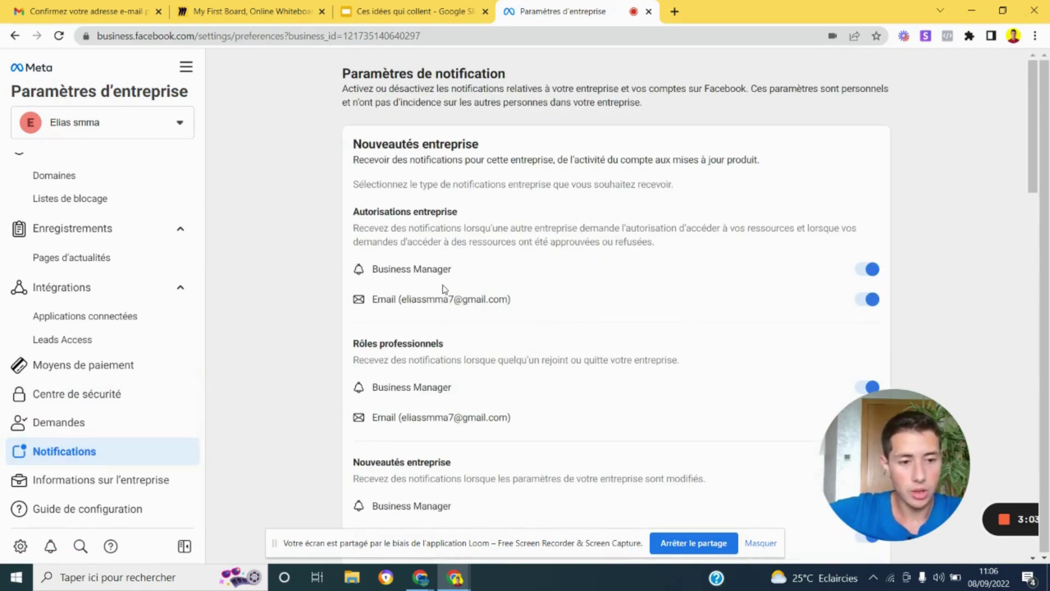
pyautogui.scroll(-3, 518, 304)
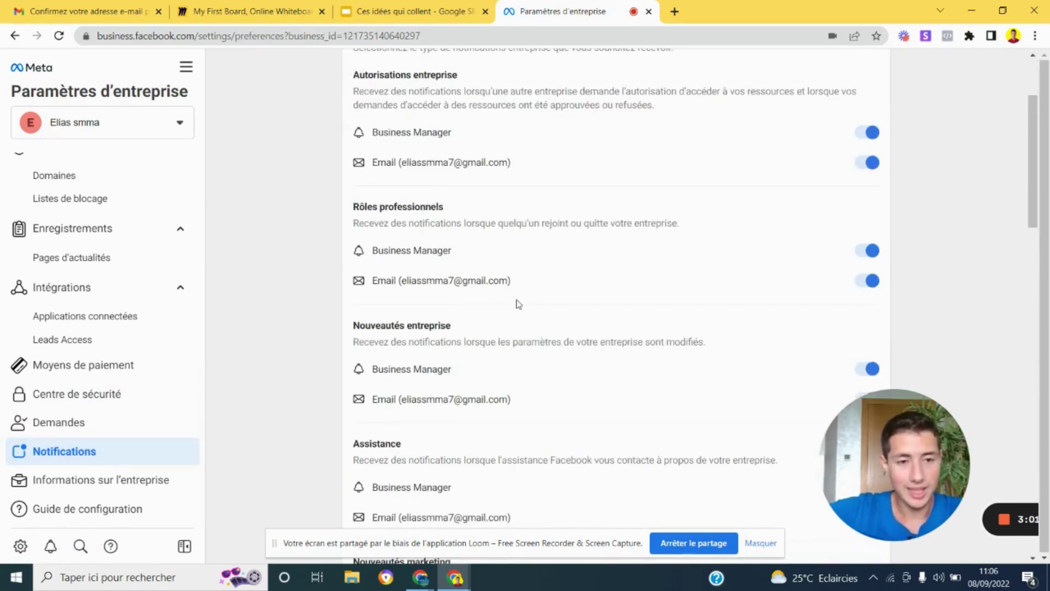
pyautogui.scroll(3, 518, 304)
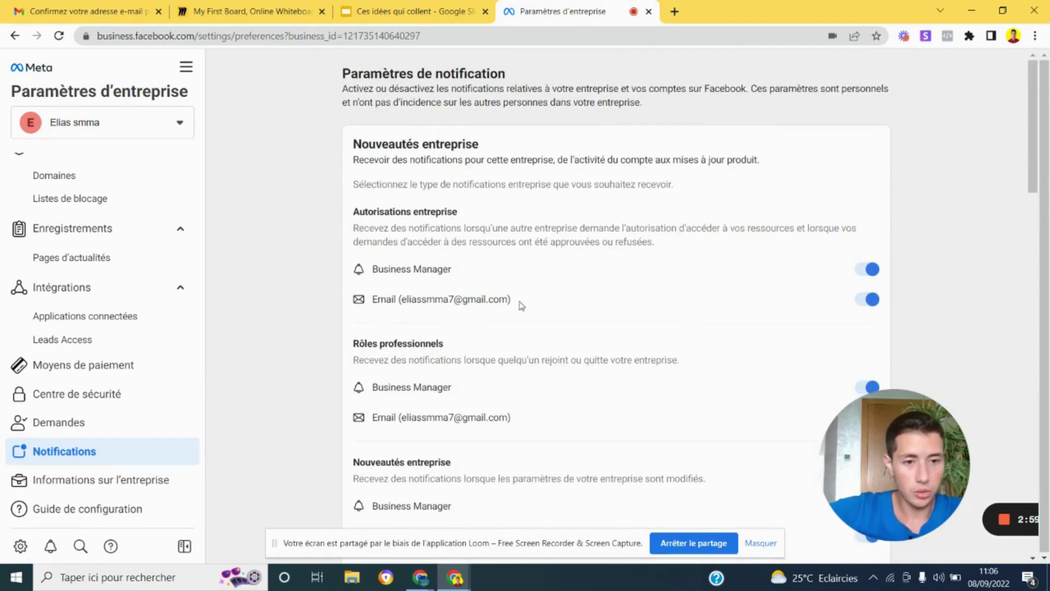
pyautogui.scroll(-15, 521, 304)
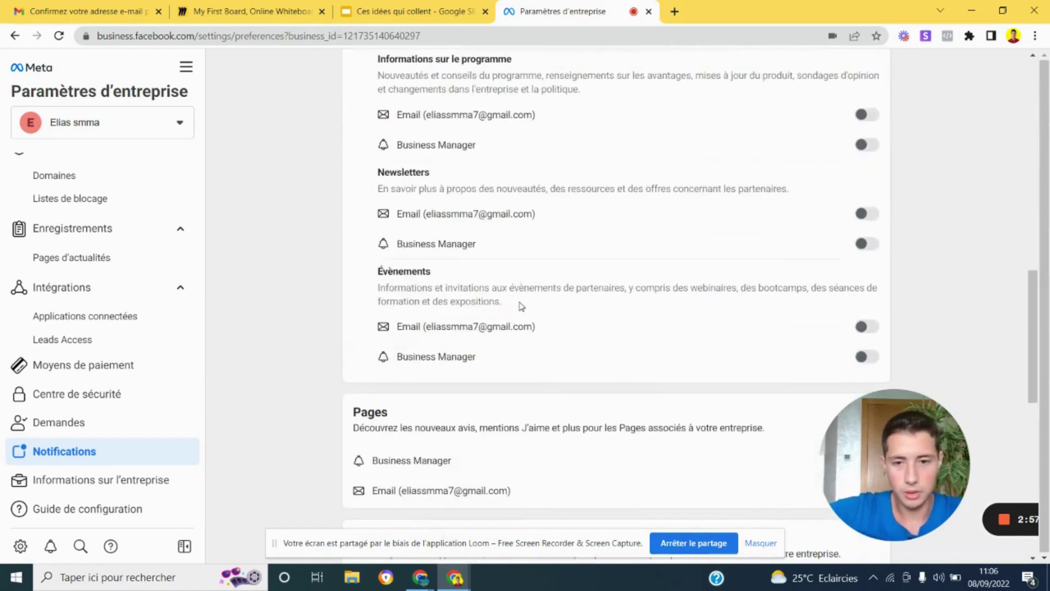
# Review the company information and the address and website fields of its edit form, closing the form without saving
pyautogui.click(136, 491)
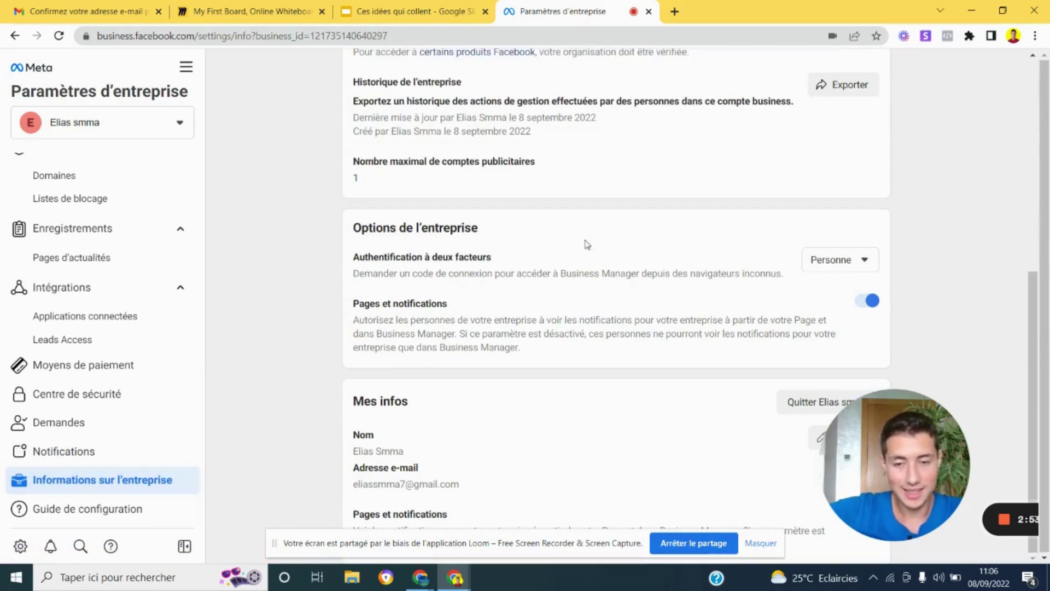
pyautogui.scroll(5, 586, 244)
pyautogui.scroll(2, 587, 243)
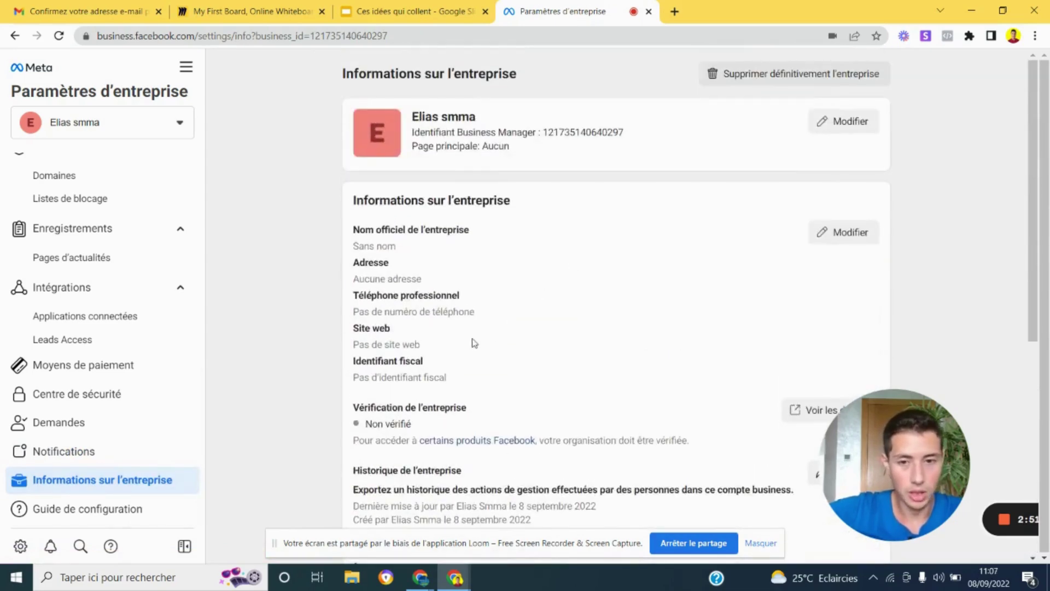
pyautogui.click(825, 236)
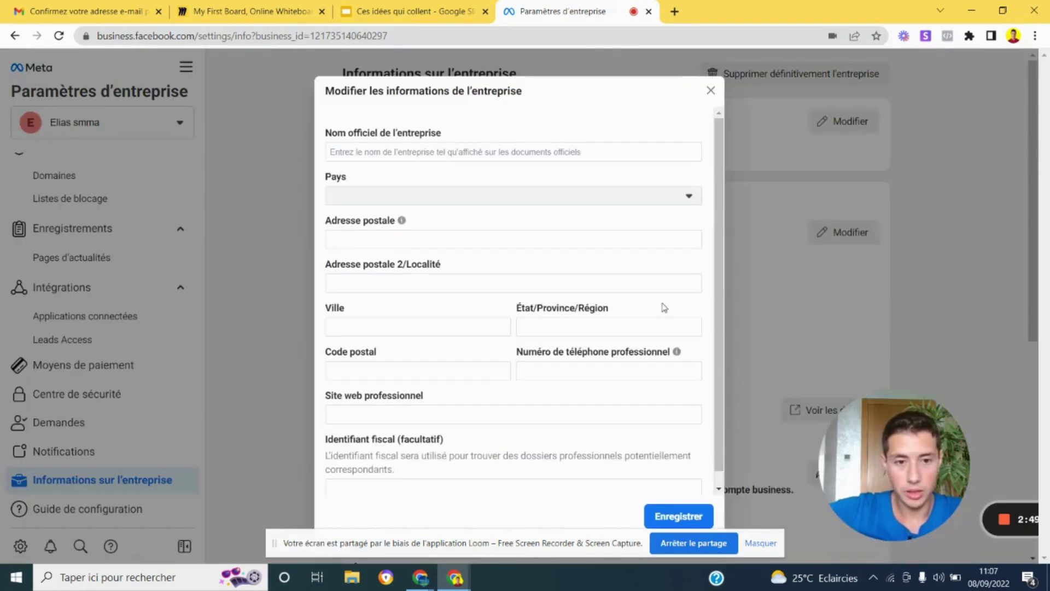
pyautogui.click(421, 229)
pyautogui.click(412, 274)
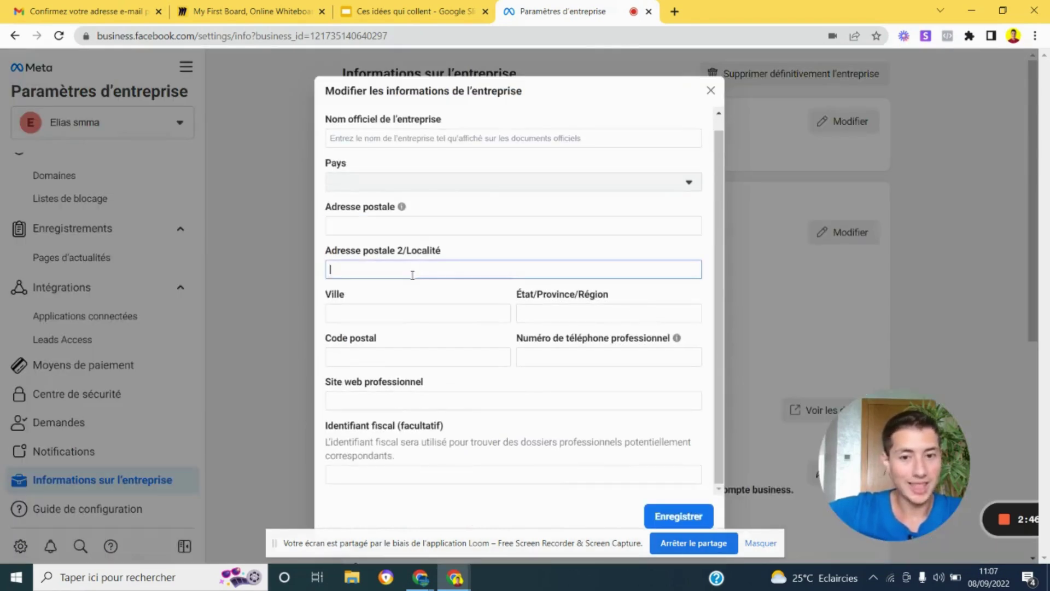
pyautogui.click(463, 408)
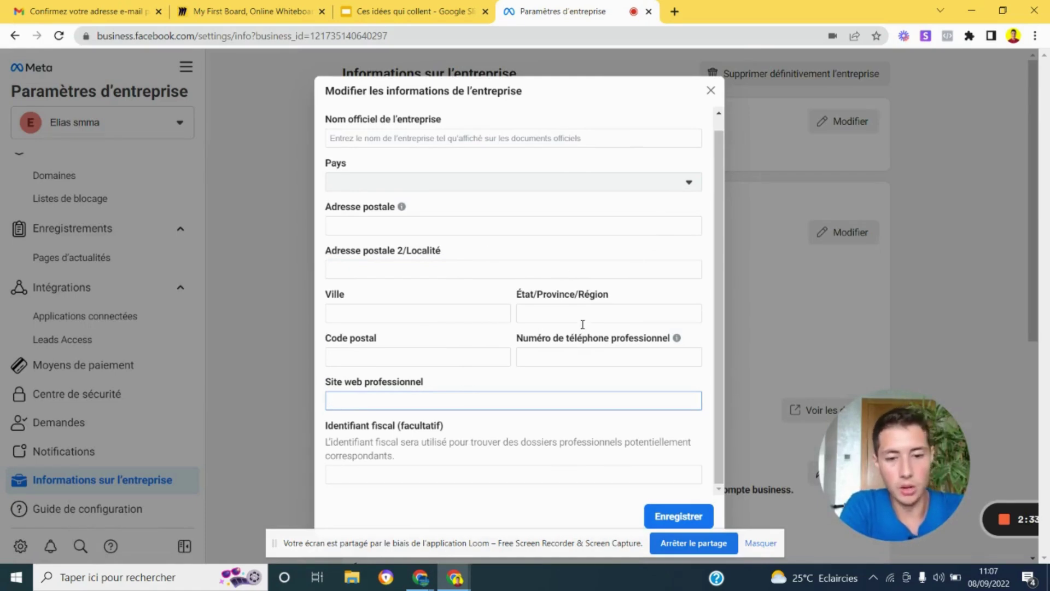
pyautogui.click(711, 93)
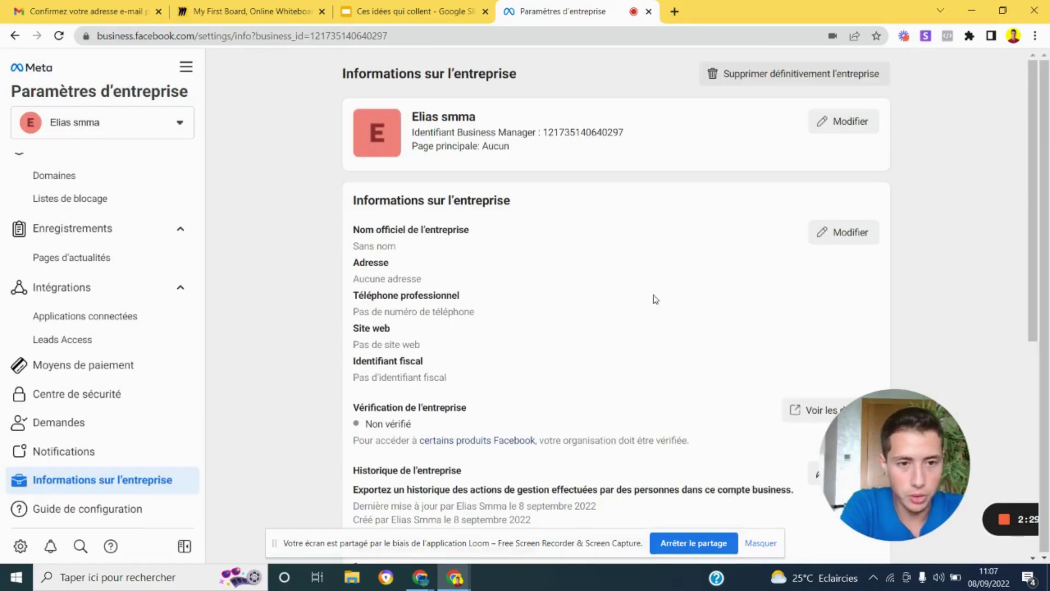
# Look at the business verification, history and options, revisit the security centre, and read through the configuration guide
pyautogui.scroll(-3, 487, 304)
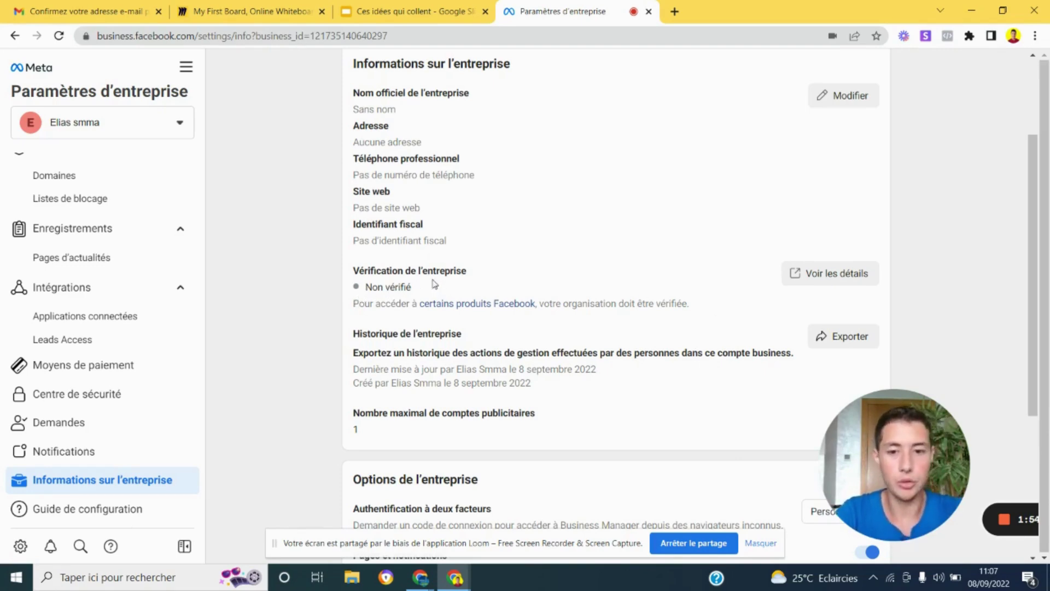
pyautogui.scroll(-4, 465, 283)
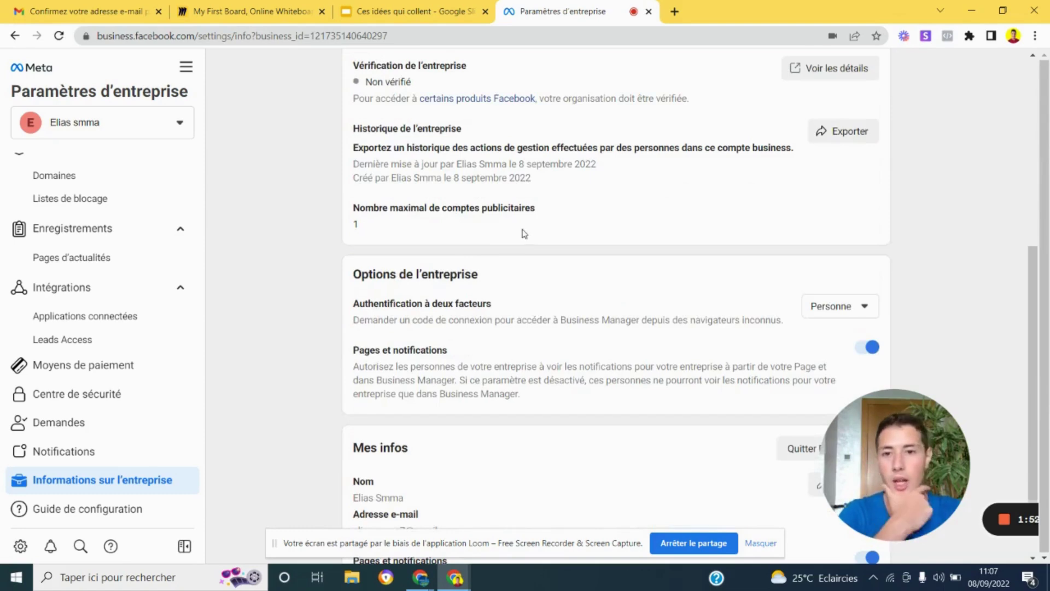
pyautogui.click(76, 394)
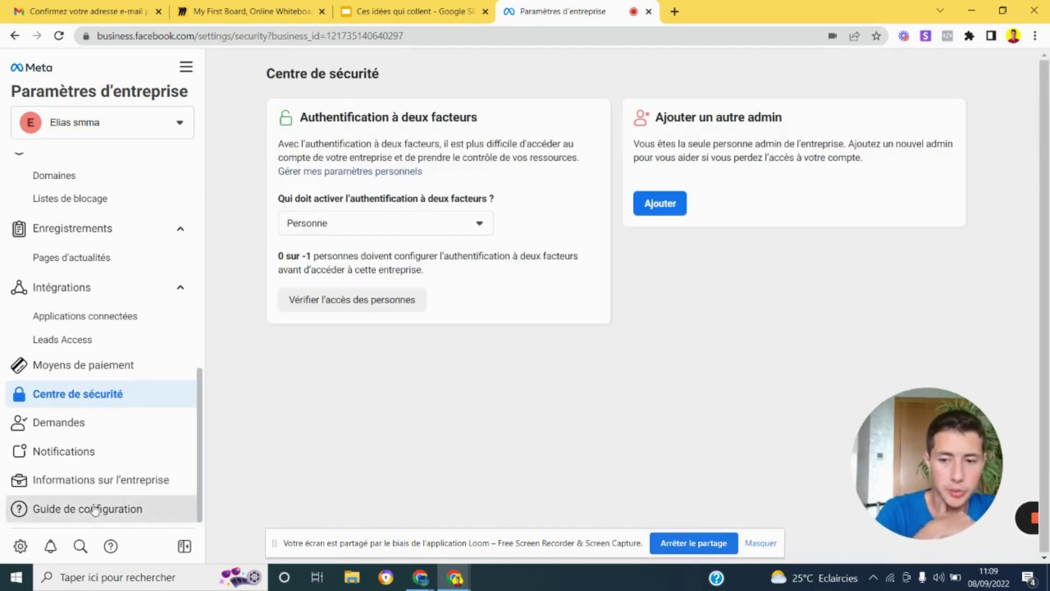
pyautogui.click(97, 507)
pyautogui.scroll(-9, 361, 337)
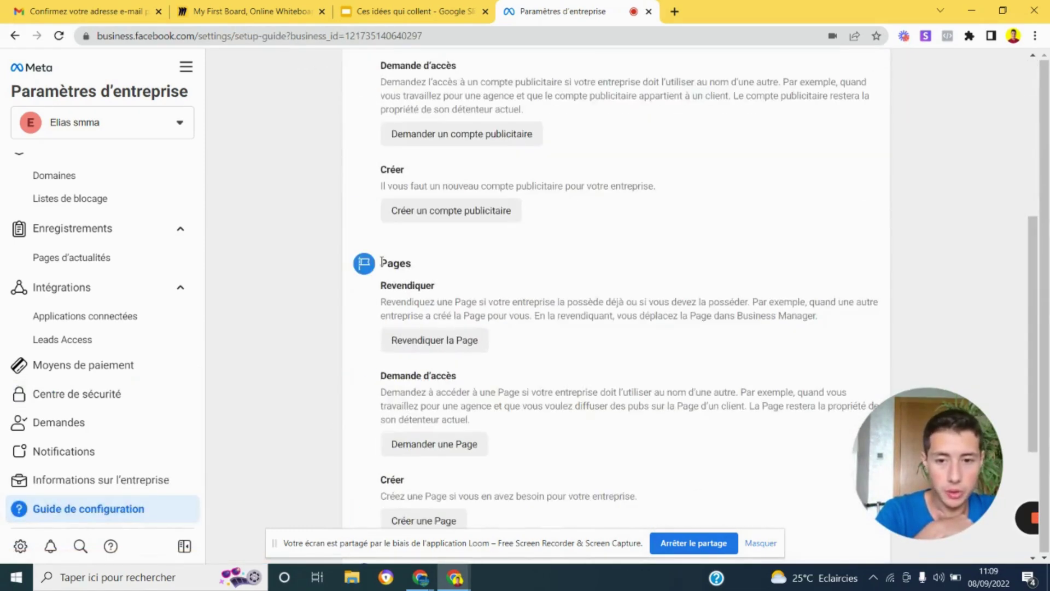
# Read through the configuration guide's ad account, Page and people sections, and review the users, accounts and data sources settings categories
pyautogui.scroll(9, 361, 336)
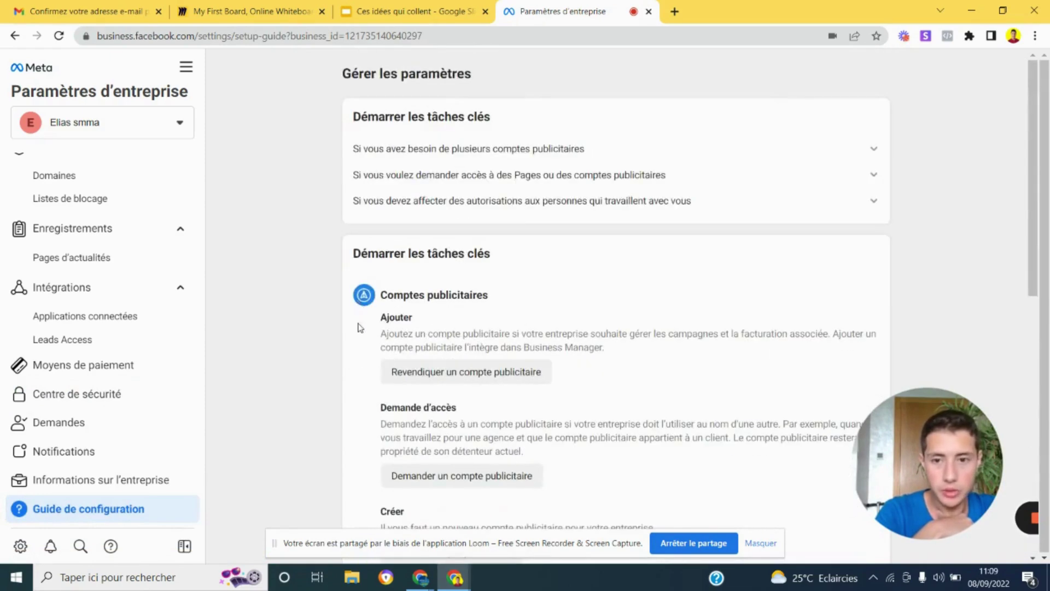
pyautogui.scroll(-5, 362, 335)
pyautogui.scroll(-5, 370, 352)
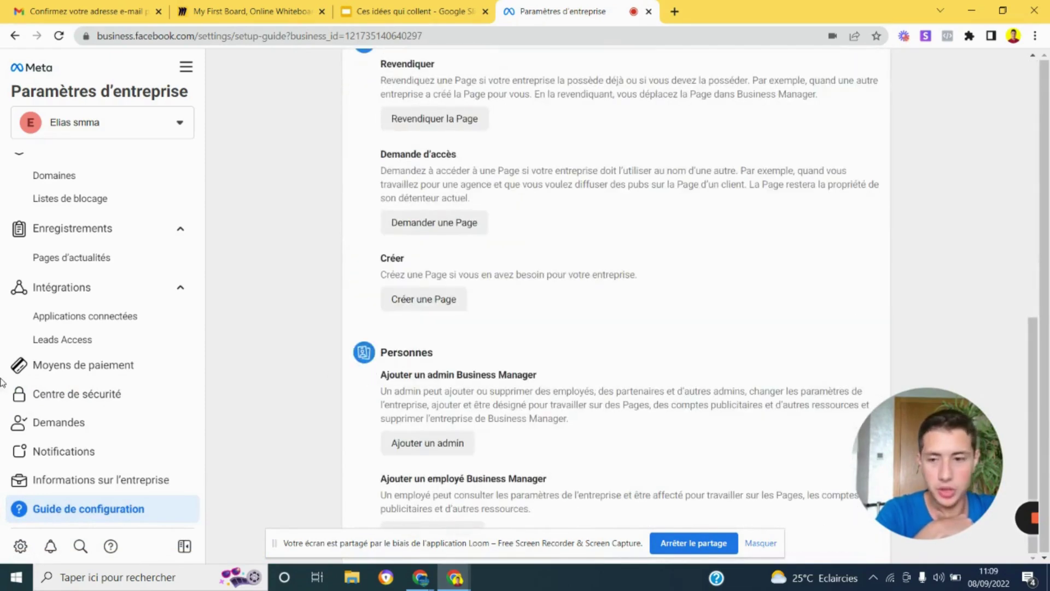
pyautogui.scroll(6, 86, 359)
pyautogui.scroll(2, 60, 295)
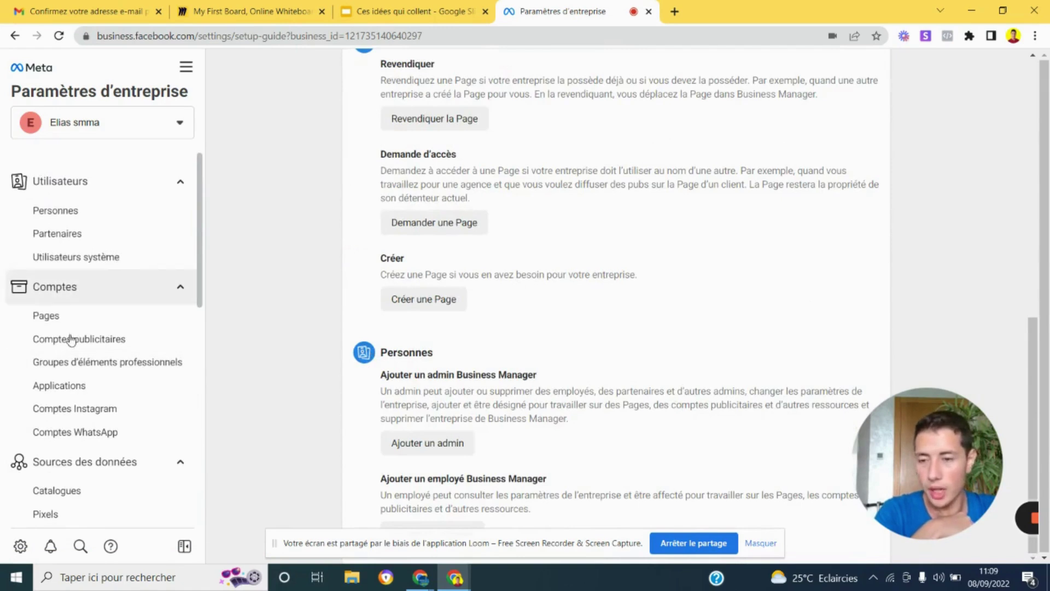
pyautogui.scroll(-3, 70, 339)
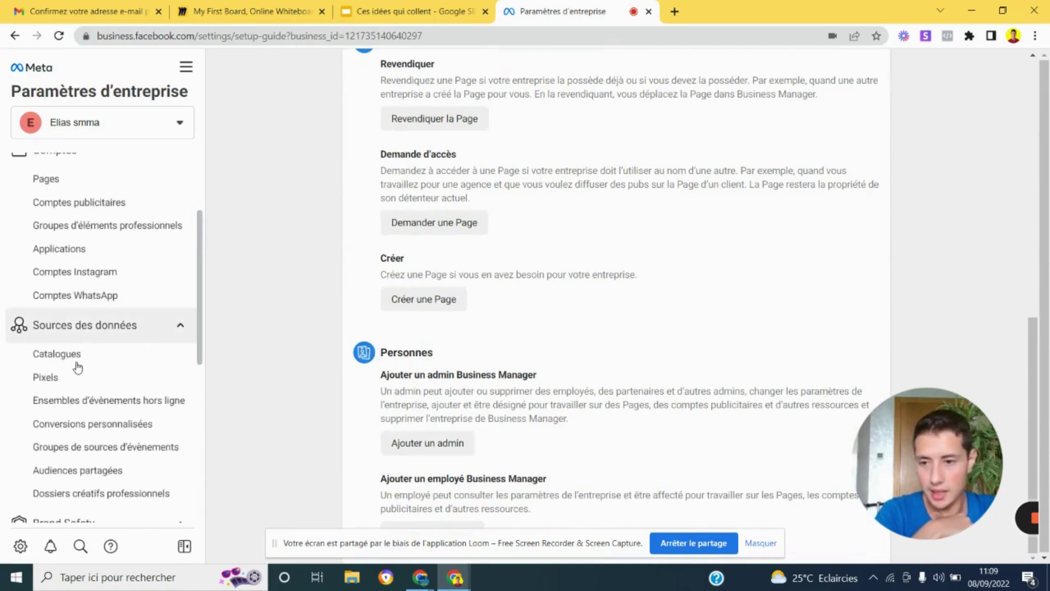
pyautogui.scroll(2, 80, 359)
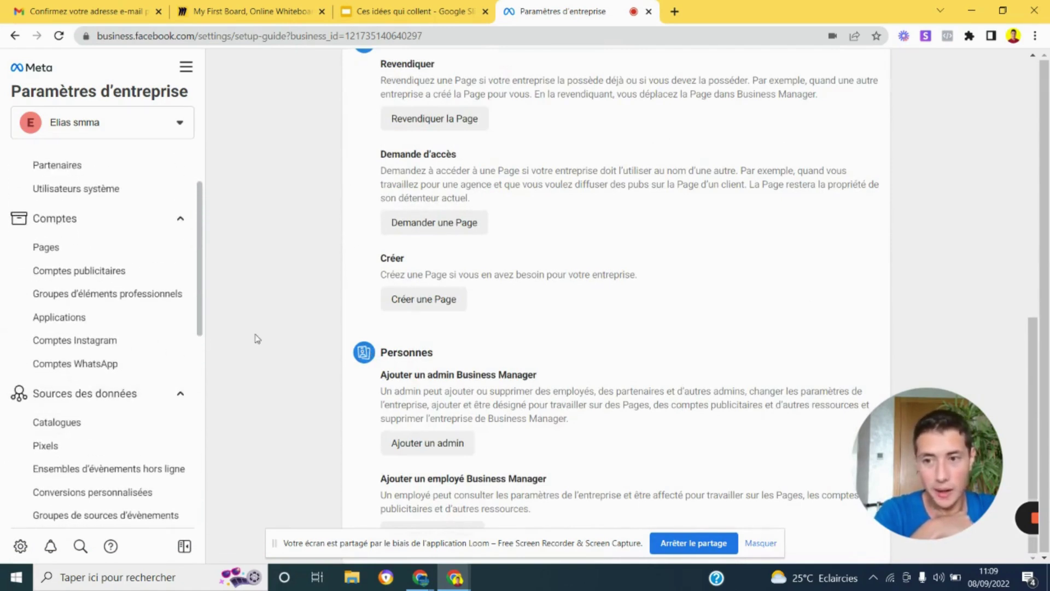
# Show the business's ad accounts, and switch to Ads Manager for the comptepub1 account
pyautogui.click(129, 278)
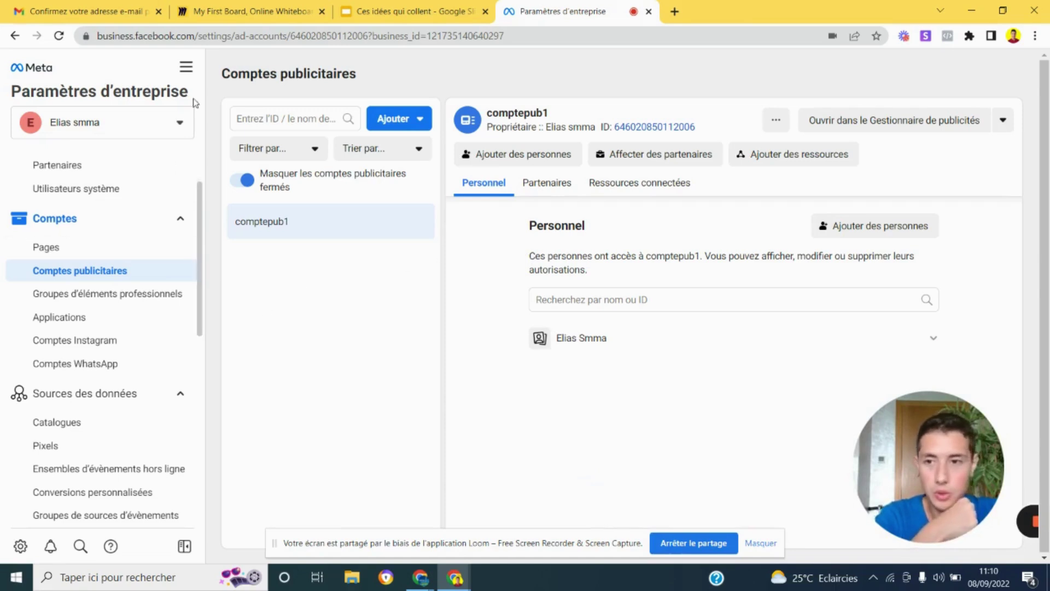
pyautogui.click(185, 68)
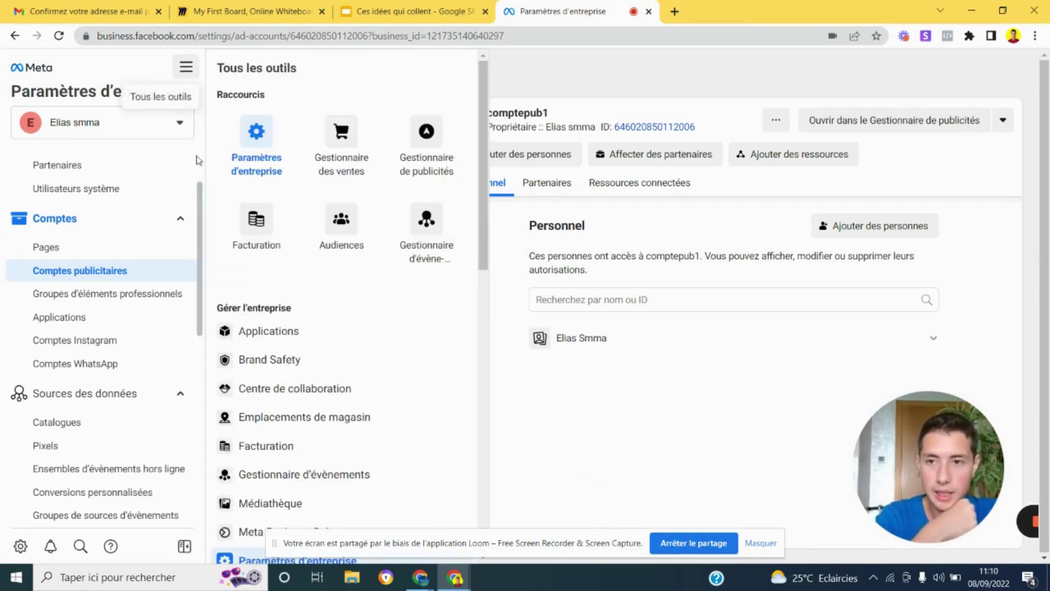
pyautogui.click(403, 179)
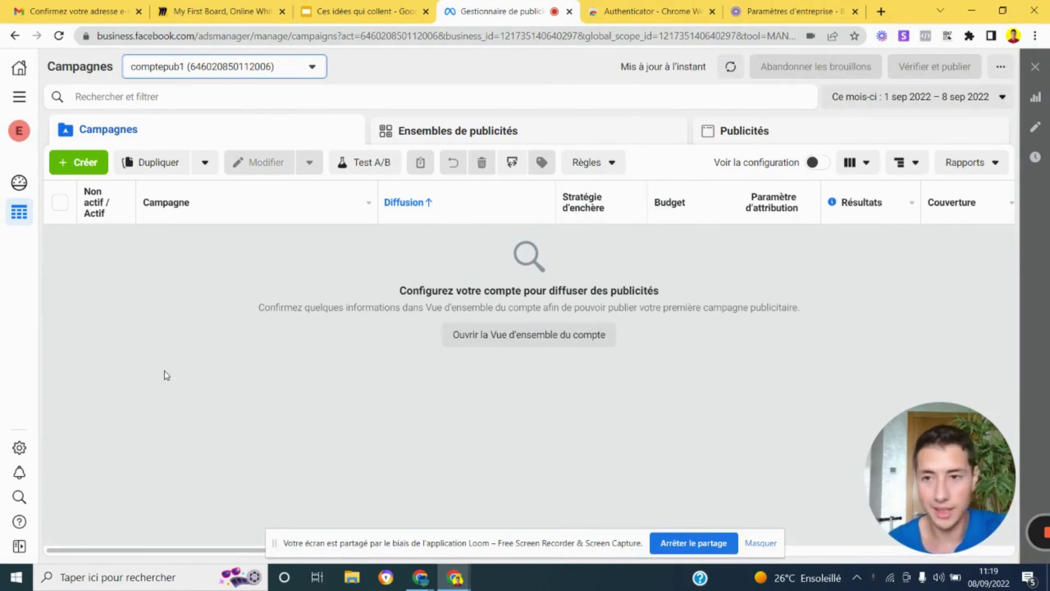
# Look at the list of available ad accounts in Ads Manager, leaving comptepub1 selected
pyautogui.click(209, 72)
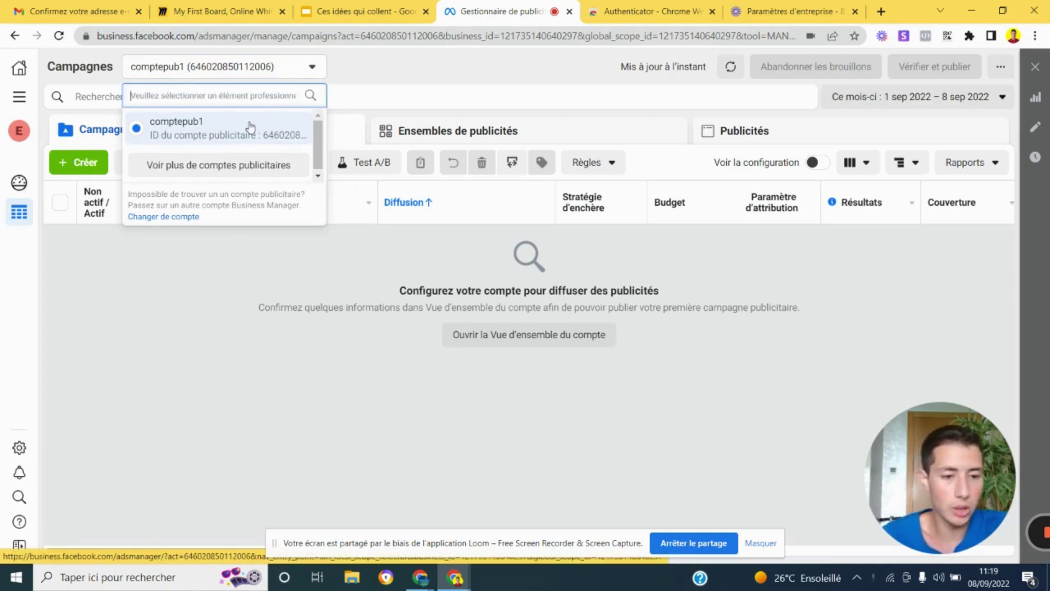
pyautogui.click(232, 265)
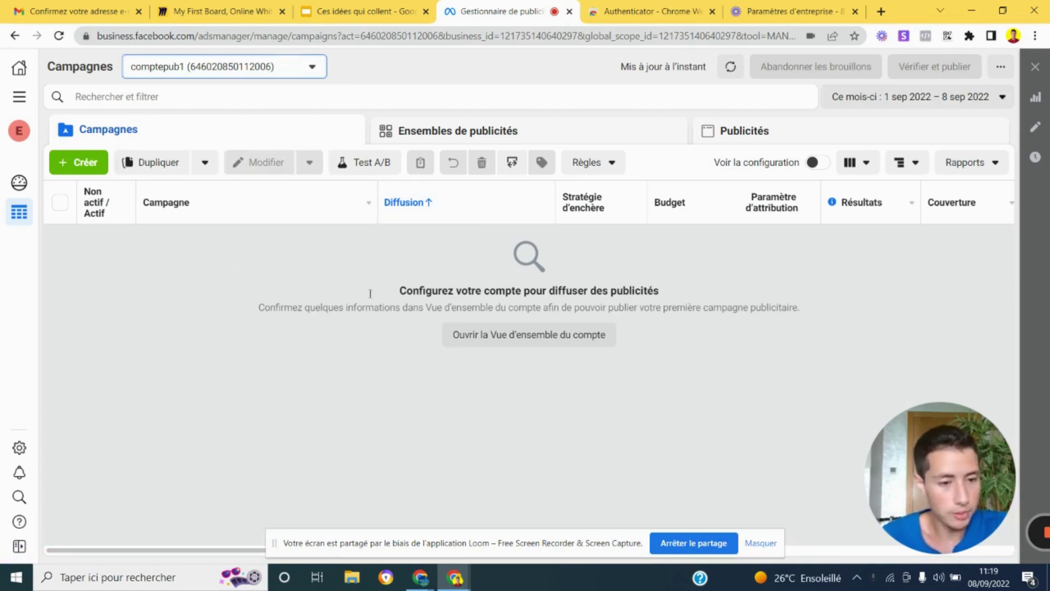
pyautogui.click(252, 77)
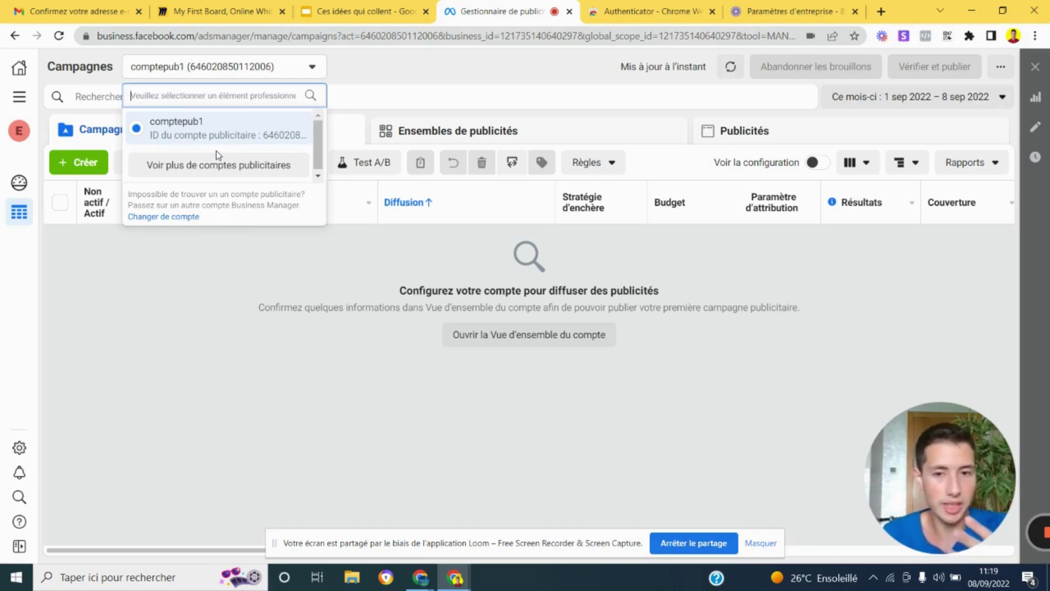
pyautogui.click(189, 294)
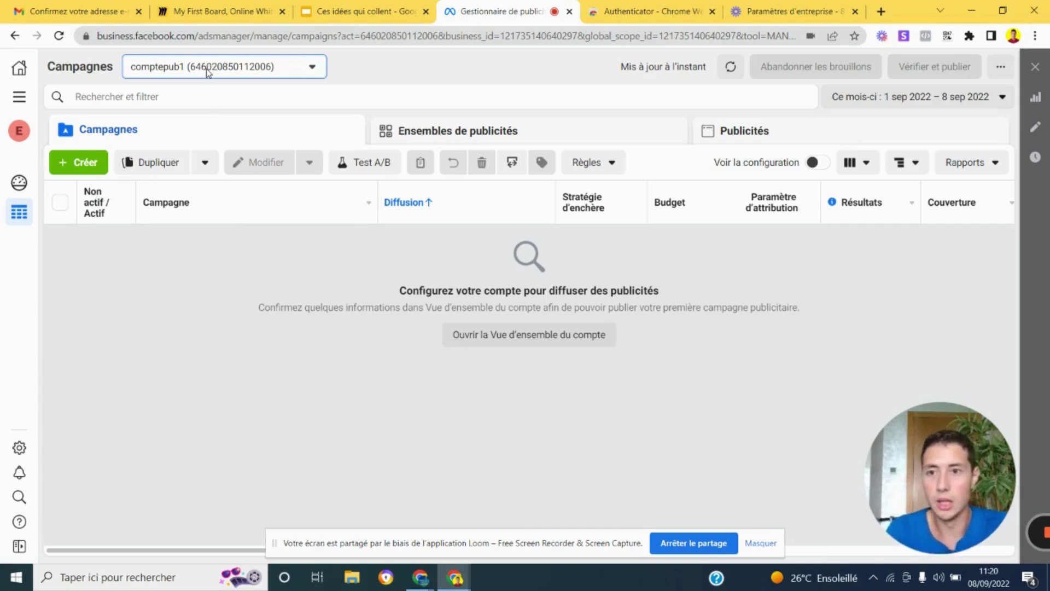
# Look through the shortcuts and business management entries in the list of all tools, and close it
pyautogui.click(19, 96)
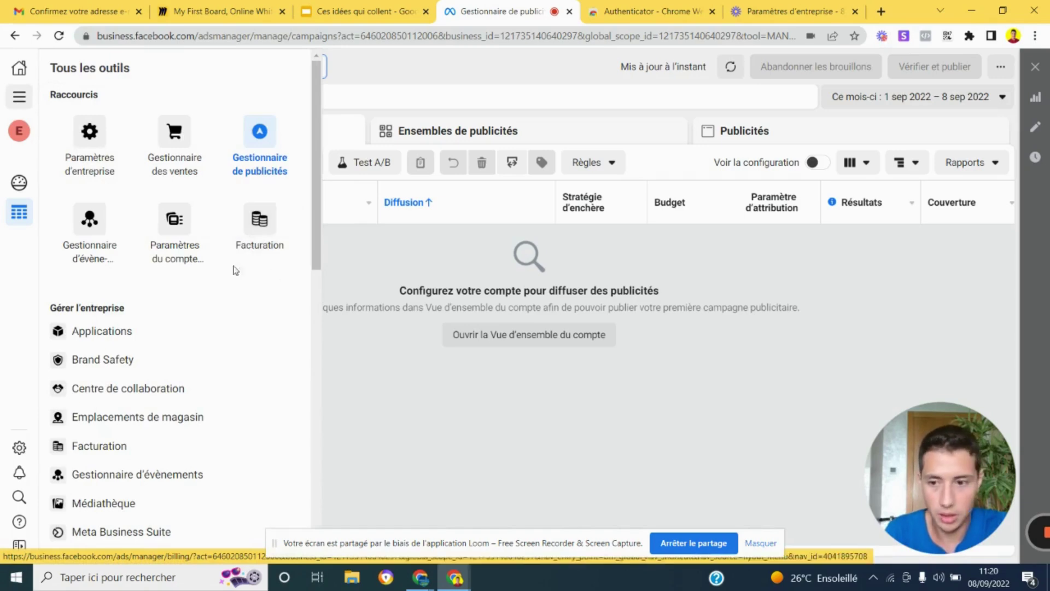
pyautogui.scroll(-6, 141, 283)
pyautogui.scroll(6, 229, 281)
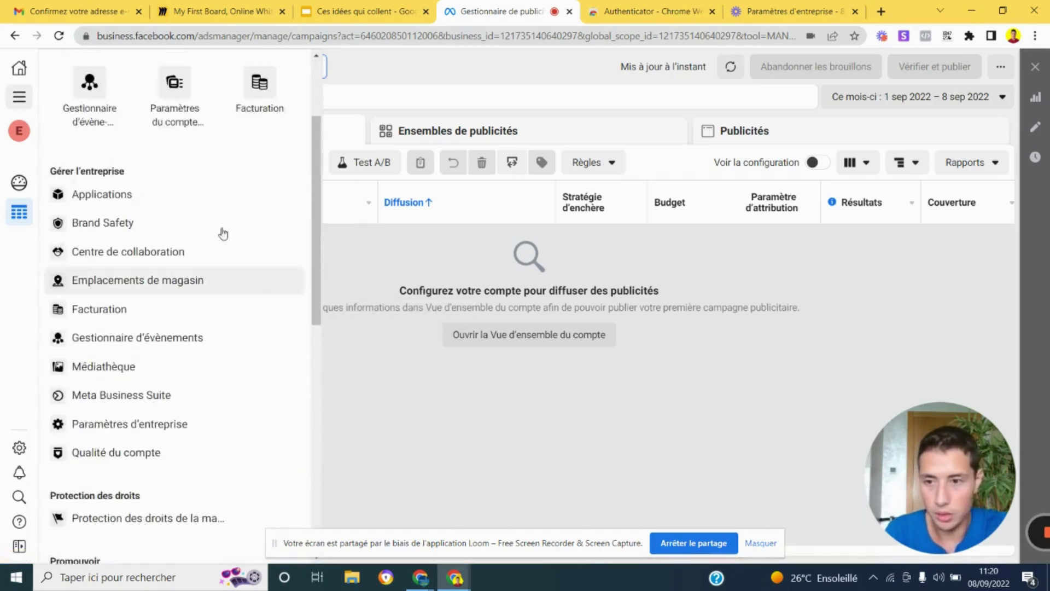
pyautogui.click(431, 484)
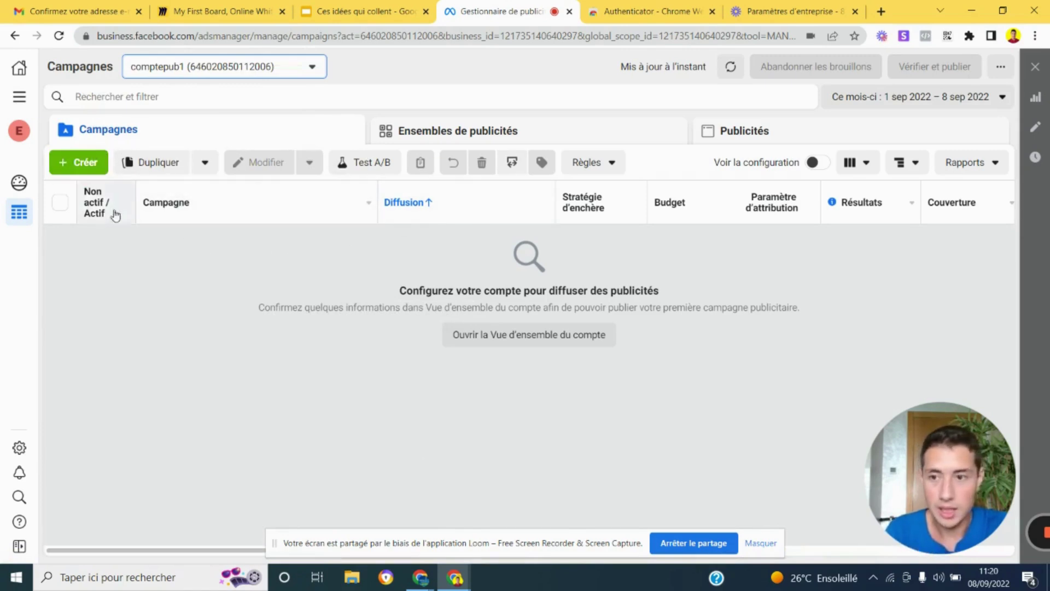
# Review the objectives offered for a new campaign, from Notoriété to Ventes, and close the form without creating a campaign
pyautogui.click(78, 161)
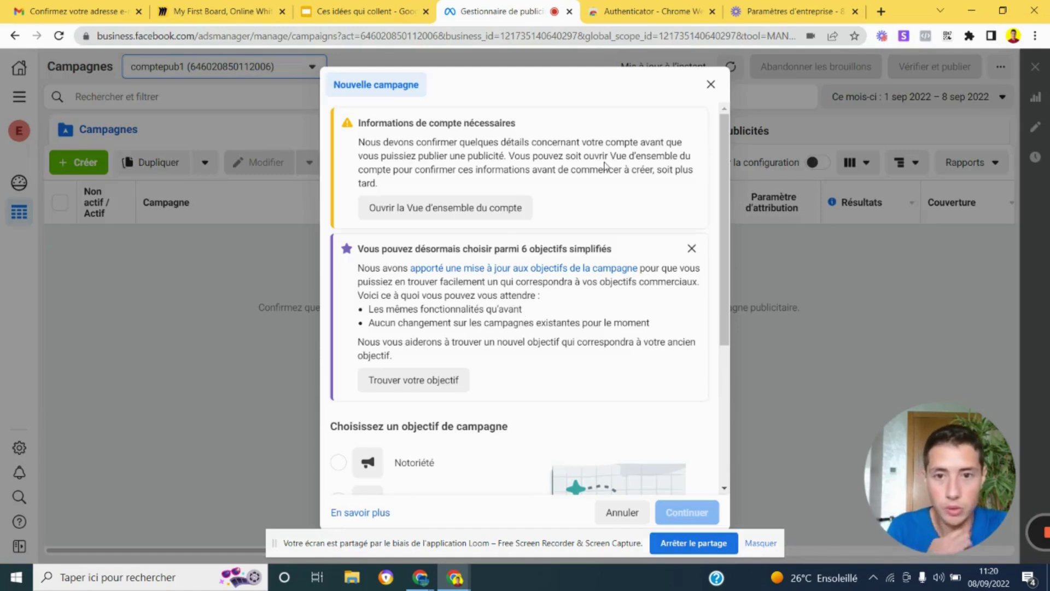
pyautogui.scroll(-1, 607, 186)
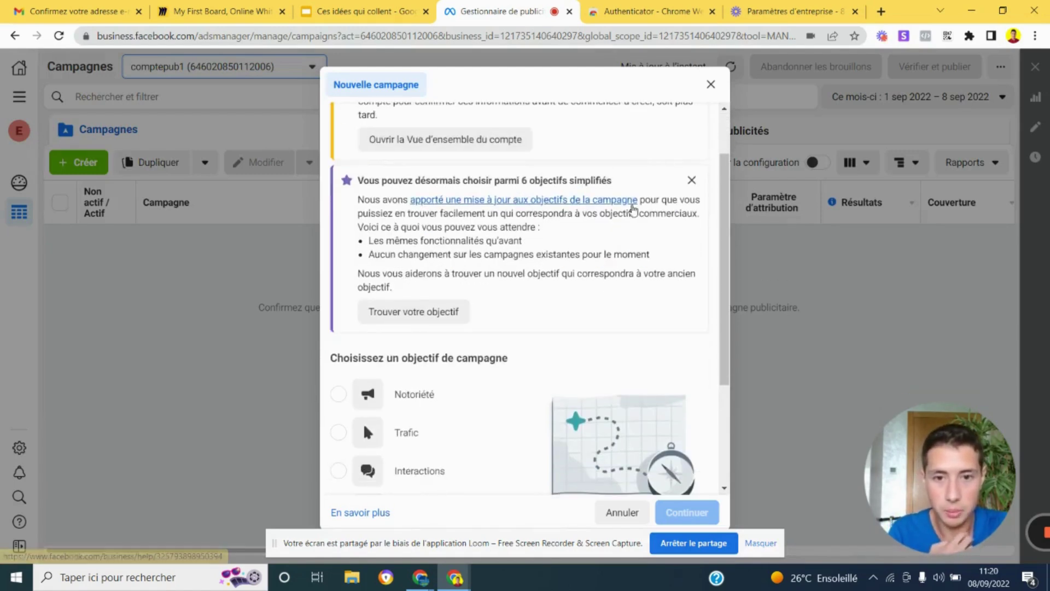
pyautogui.scroll(-3, 550, 222)
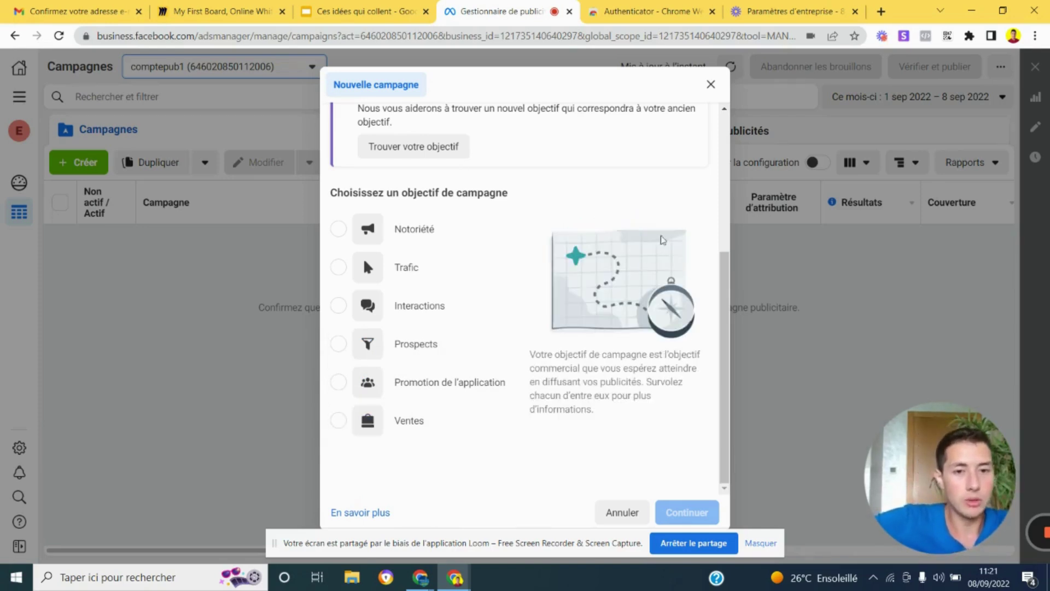
pyautogui.click(712, 83)
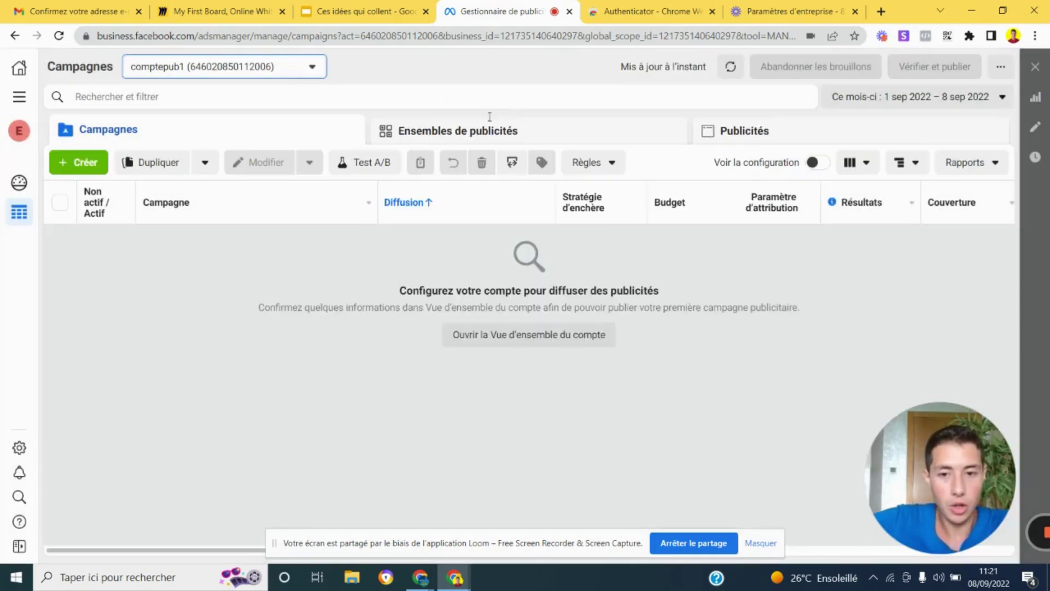